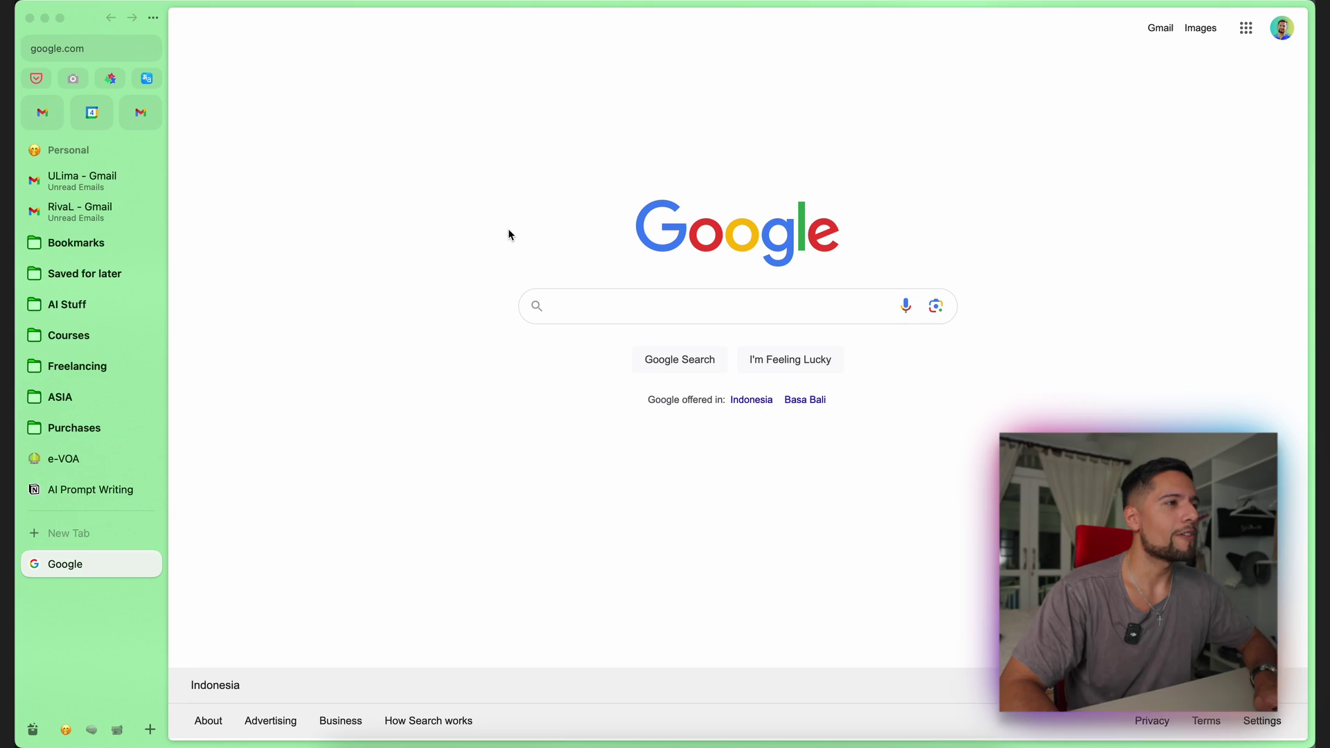
# Step: Swipe from the Personal space through MicroMentor to the pink Content Creation space
pyautogui.click(506, 227)
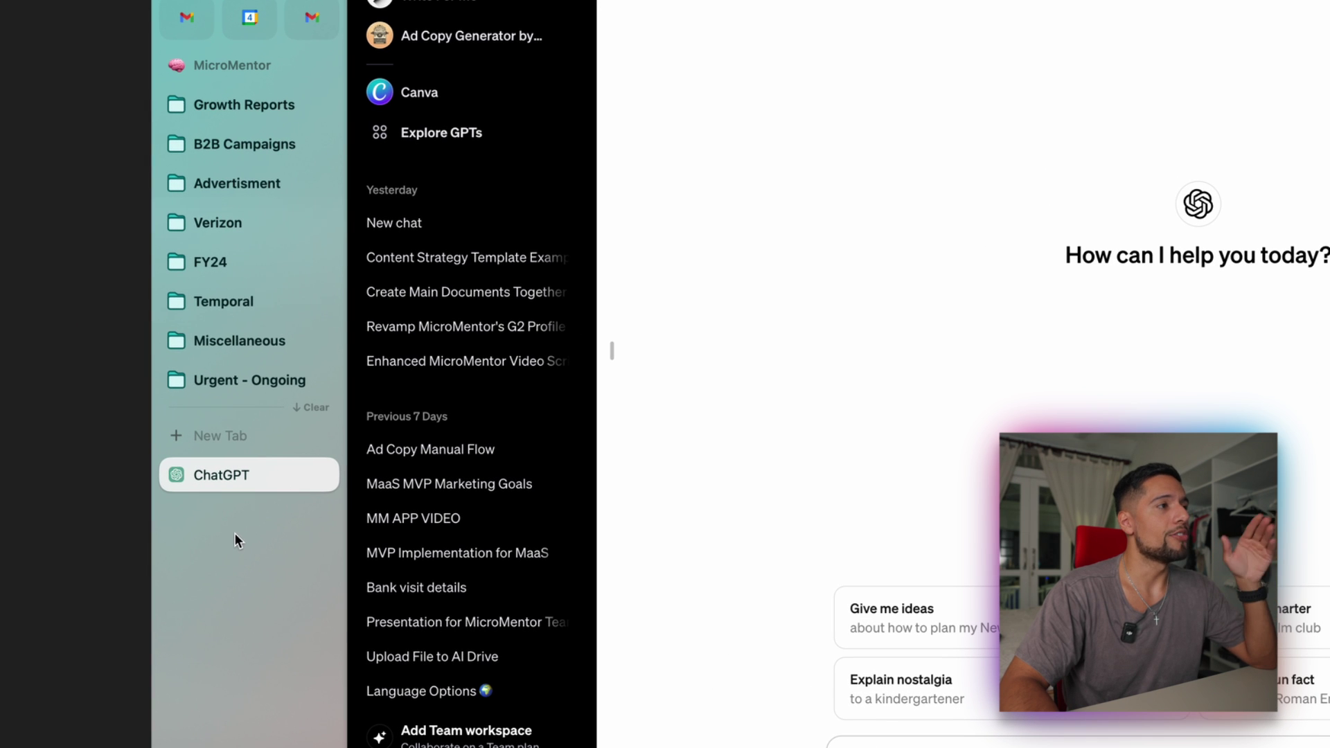
pyautogui.hscroll(-3, 237, 534)
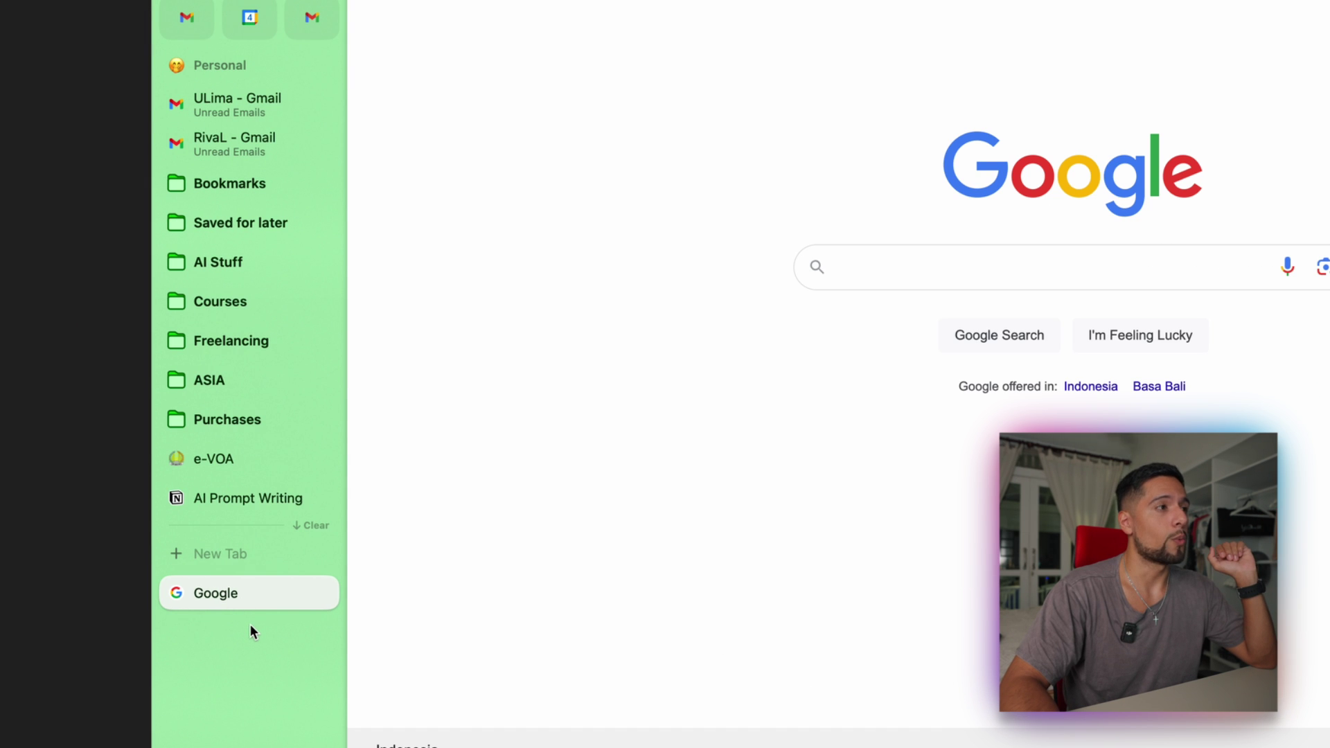
pyautogui.hscroll(3, 251, 625)
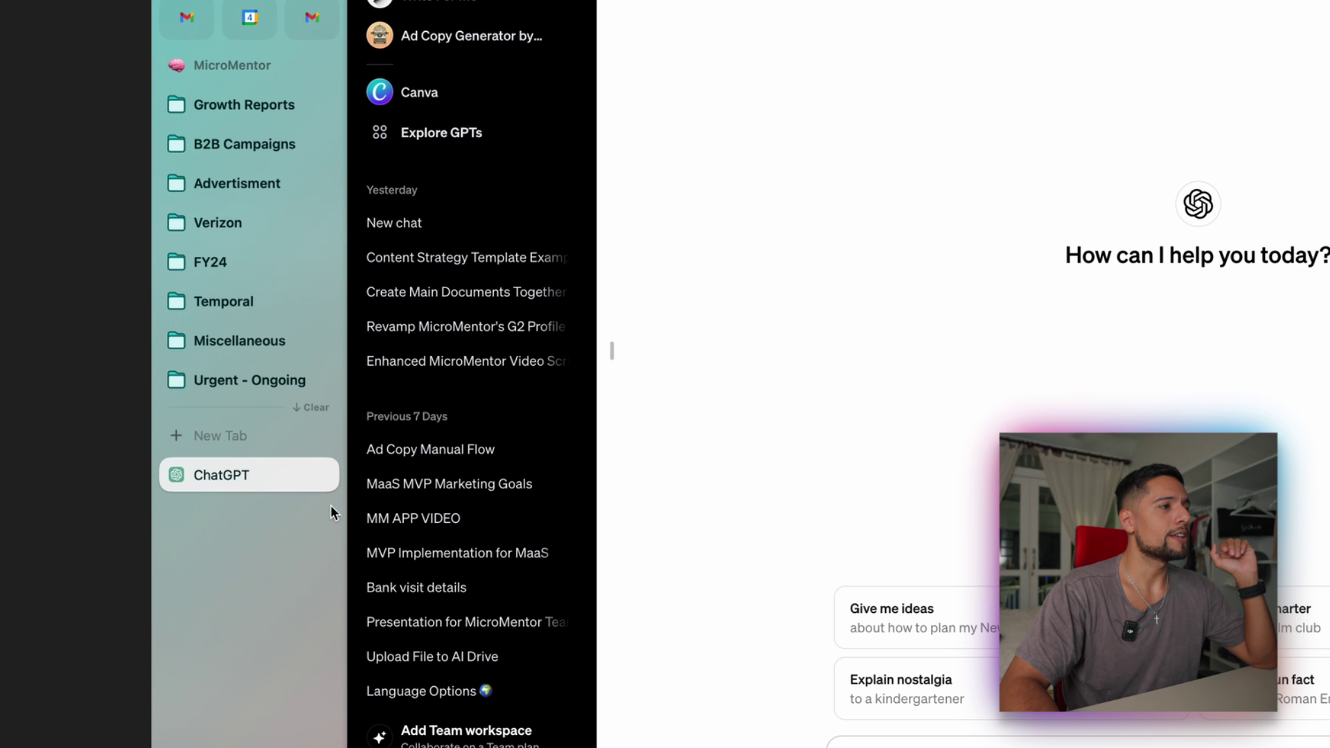
pyautogui.hscroll(-3, 238, 525)
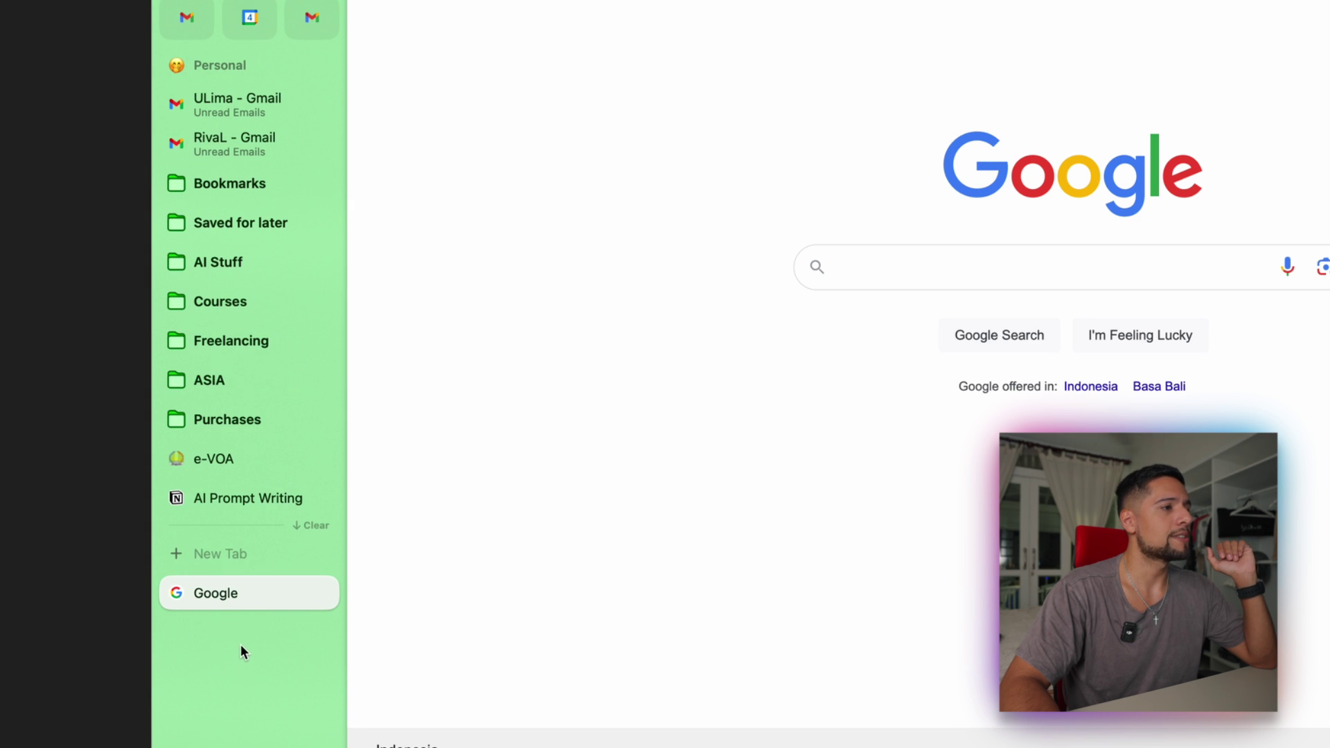
pyautogui.hscroll(3, 243, 650)
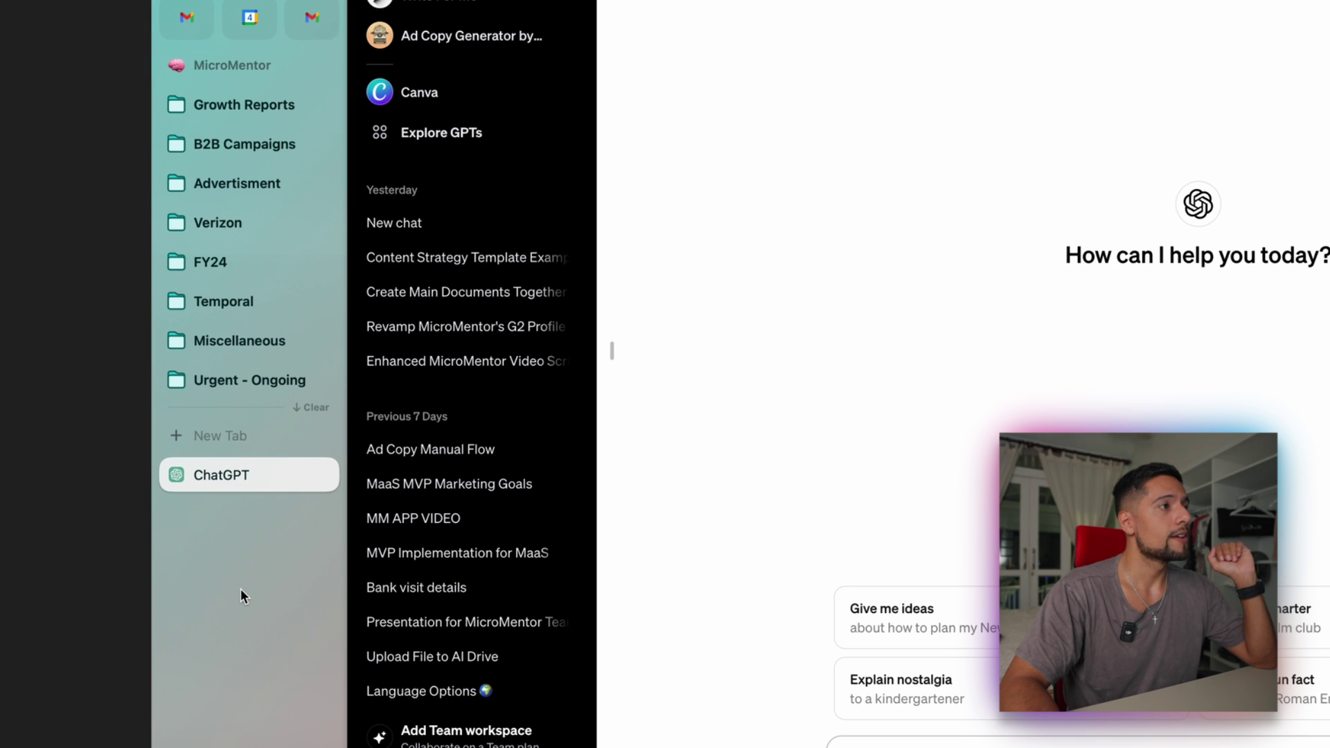
pyautogui.hscroll(3, 242, 585)
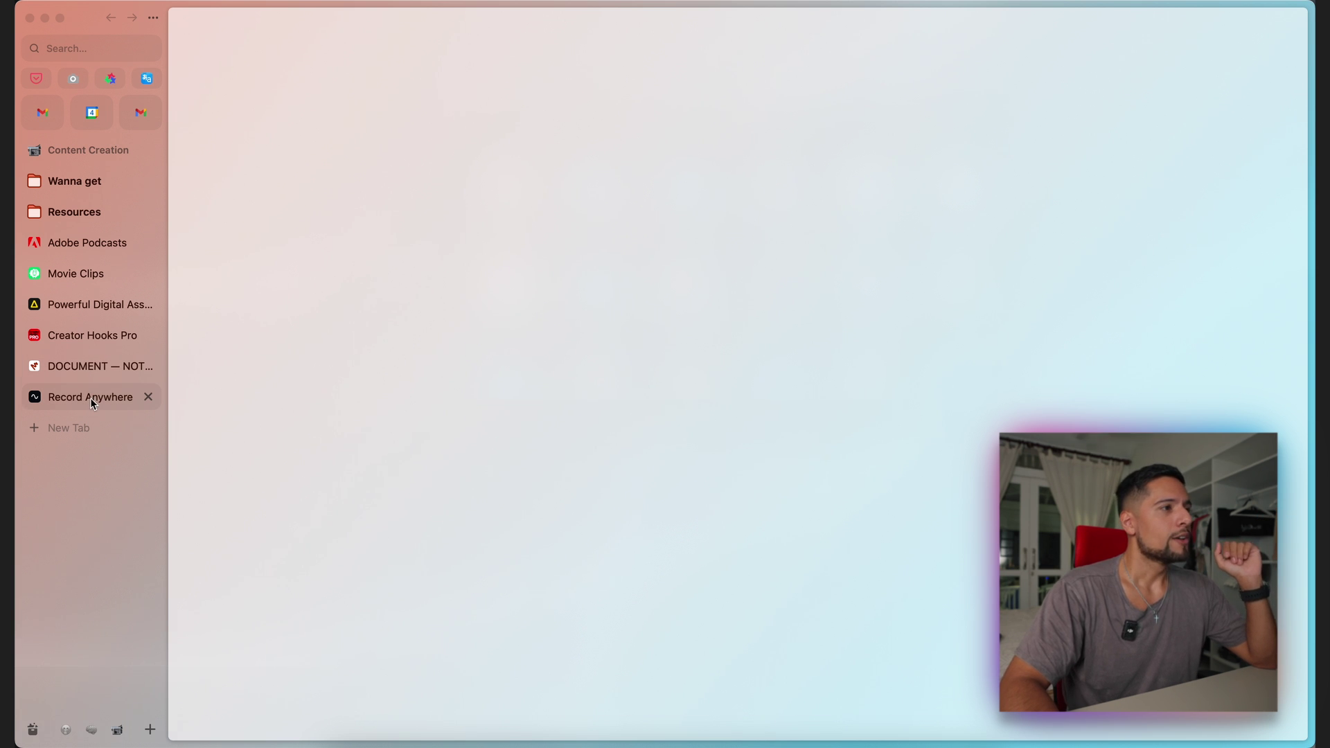
# Step: Swipe back across the spaces to return to the Personal space
pyautogui.hscroll(-10, 90, 397)
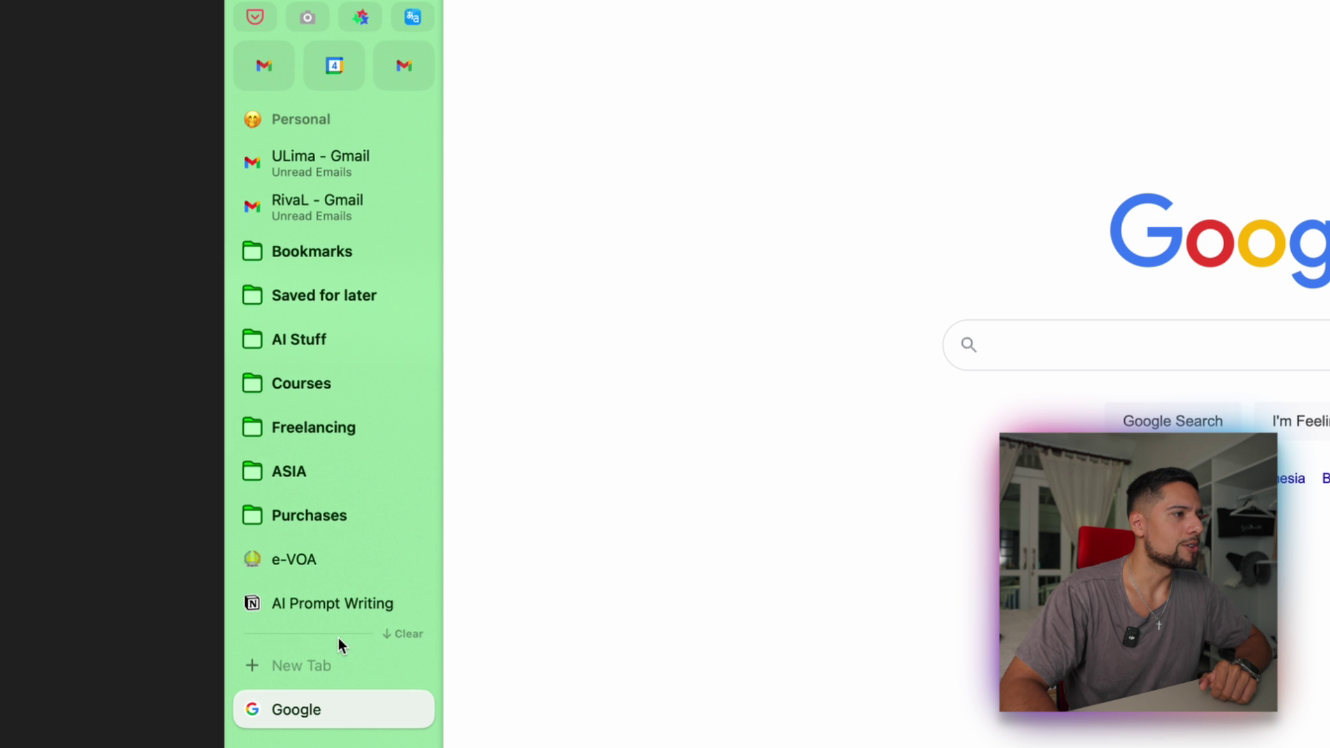
pyautogui.moveTo(335, 316)
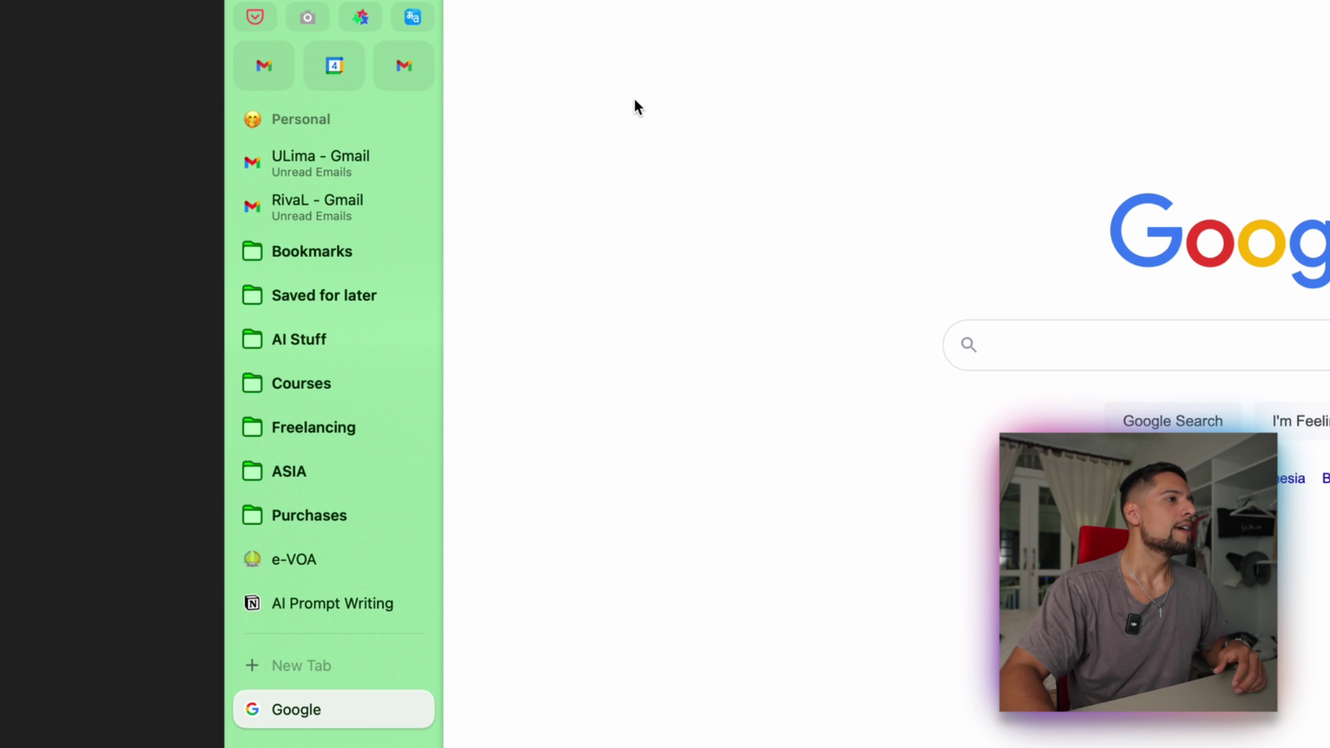
pyautogui.hscroll(10, 351, 350)
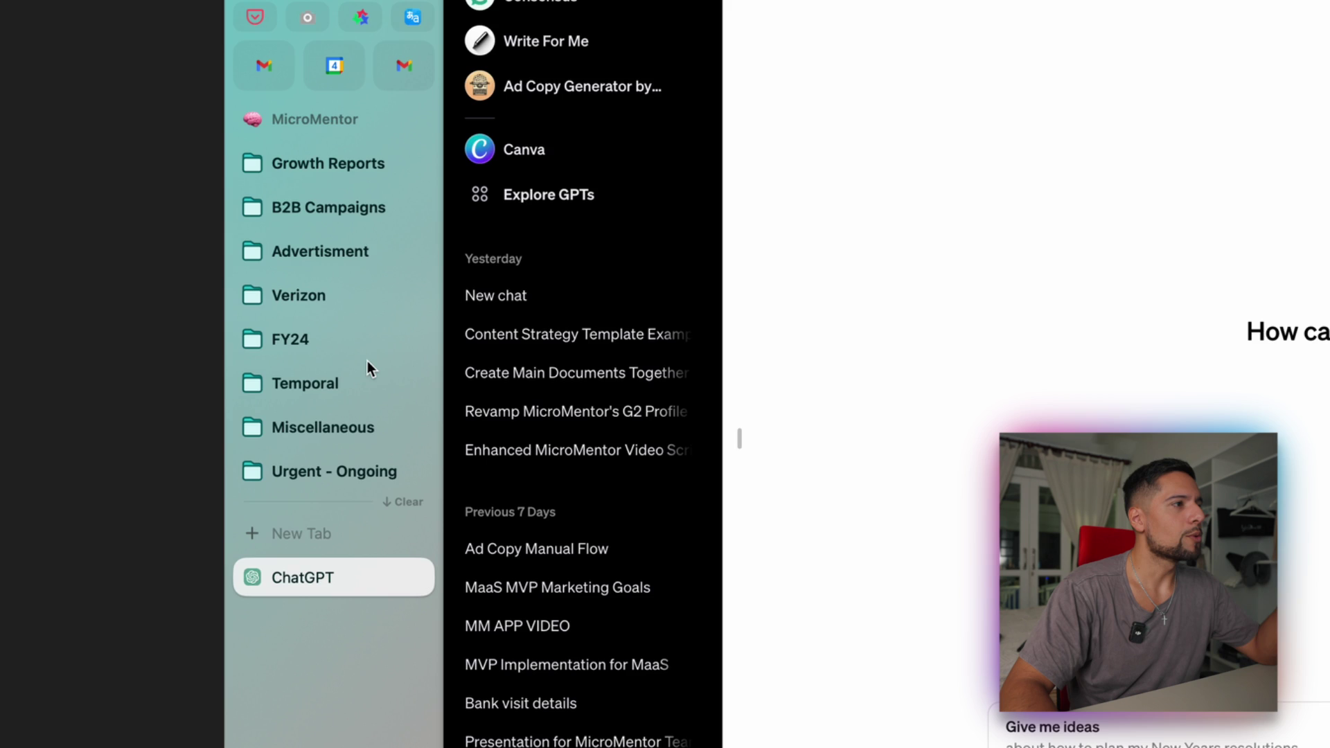
pyautogui.hscroll(-10, 364, 347)
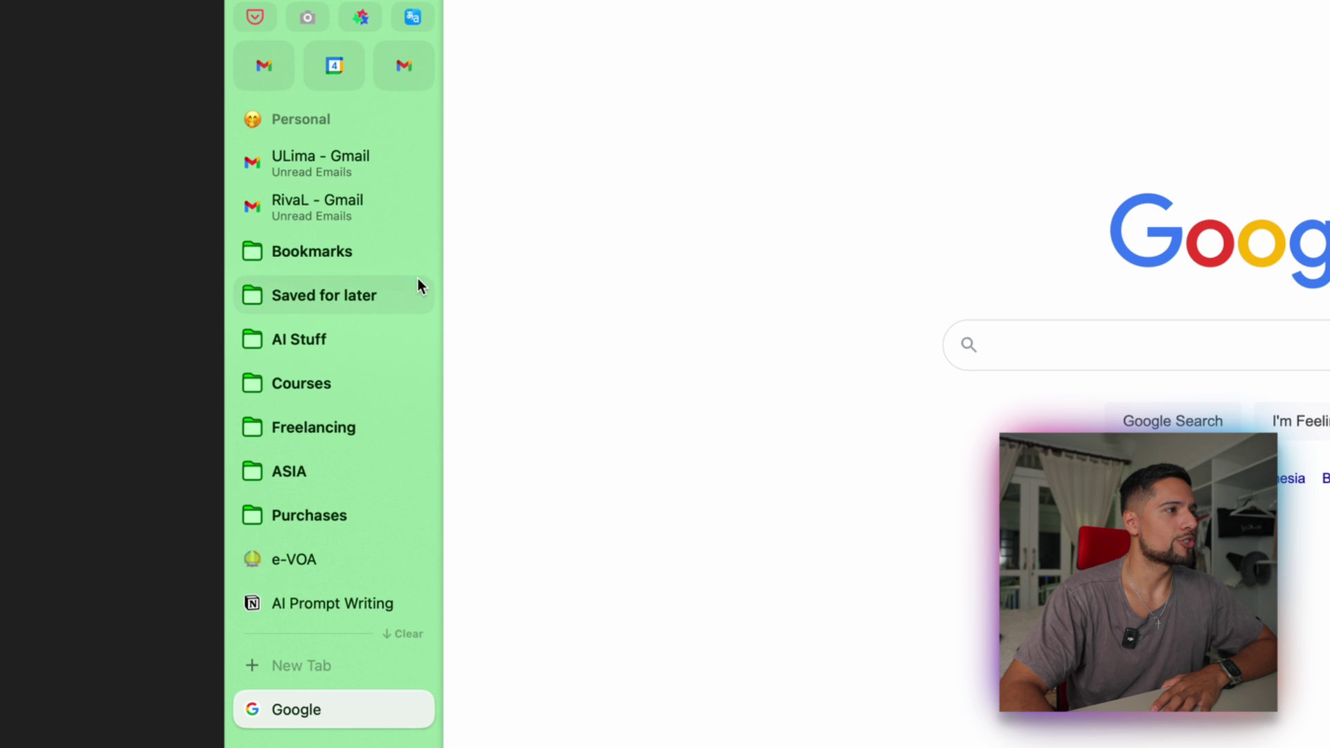
# Step: Expand the Saved for later folder, scroll through its tabs, and collapse it
pyautogui.click(350, 287)
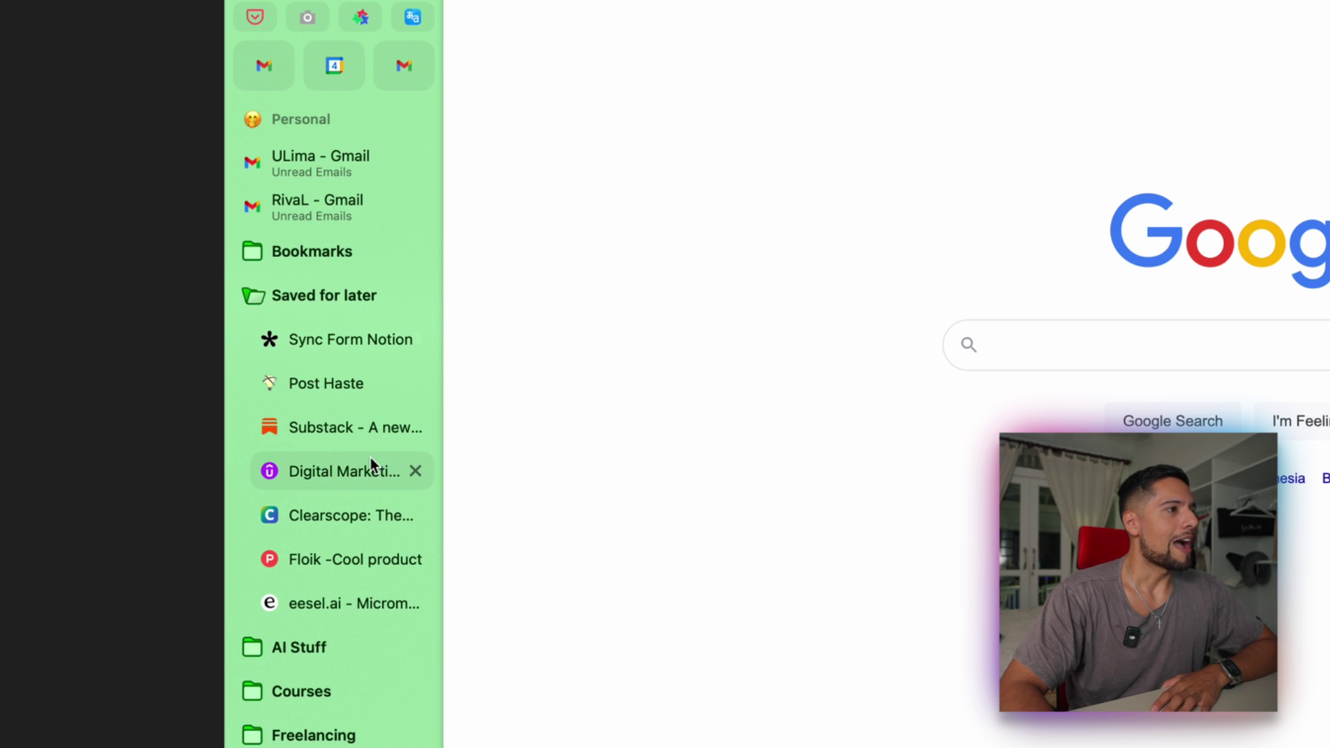
pyautogui.scroll(-6, 371, 457)
pyautogui.scroll(4, 371, 455)
pyautogui.scroll(2, 368, 450)
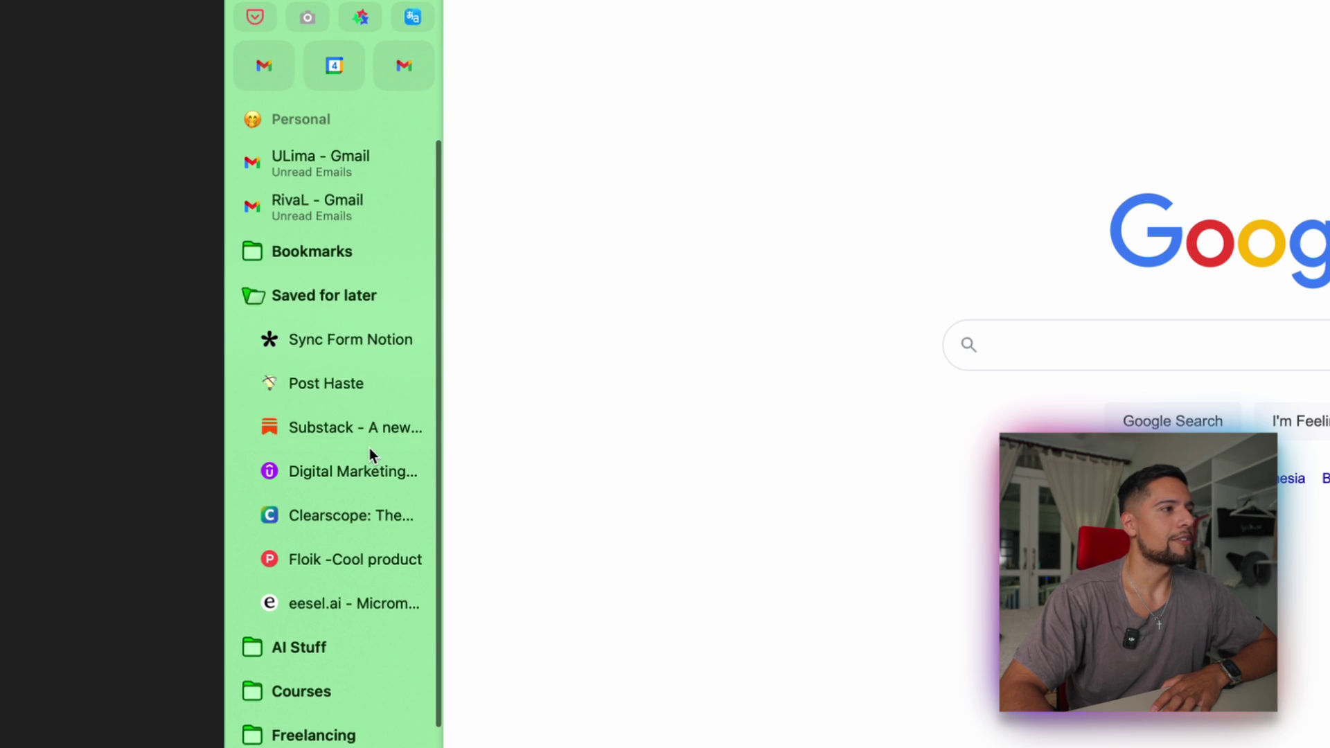
pyautogui.scroll(-2, 367, 433)
pyautogui.scroll(2, 366, 426)
pyautogui.scroll(-2, 351, 416)
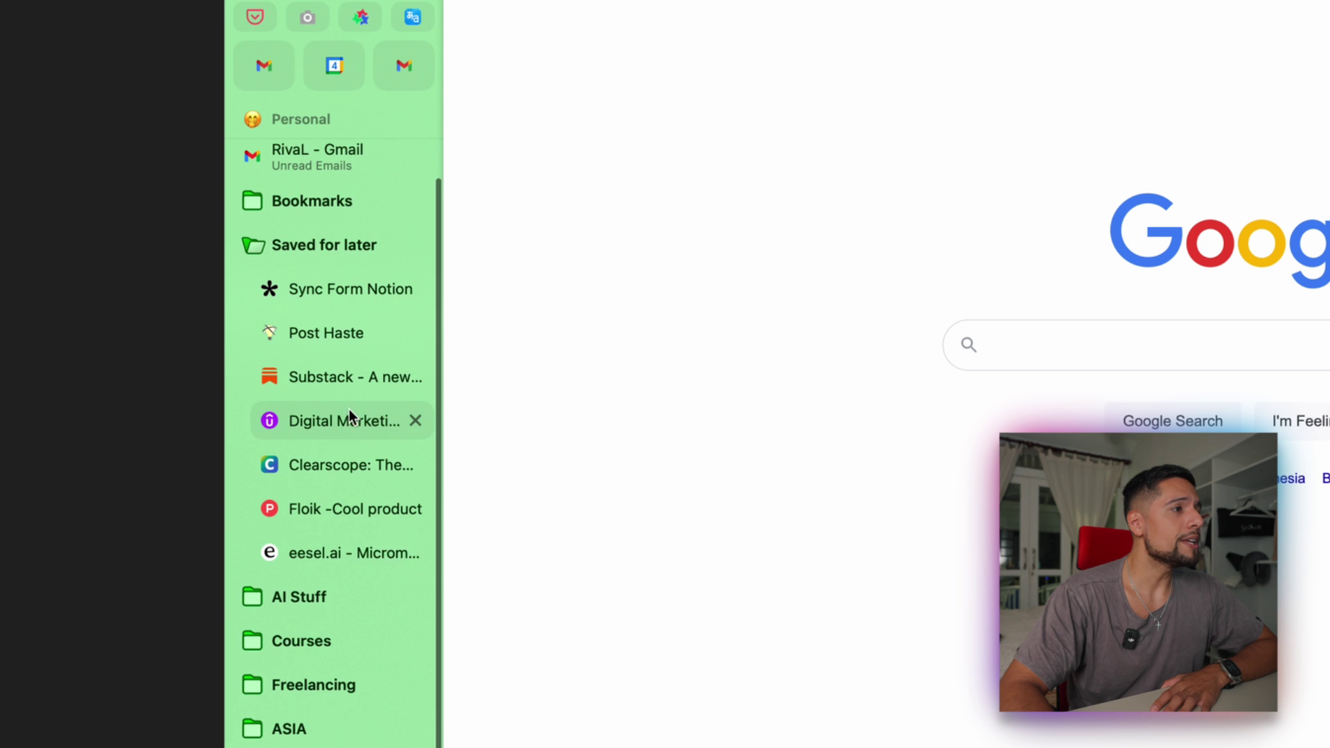
pyautogui.click(338, 235)
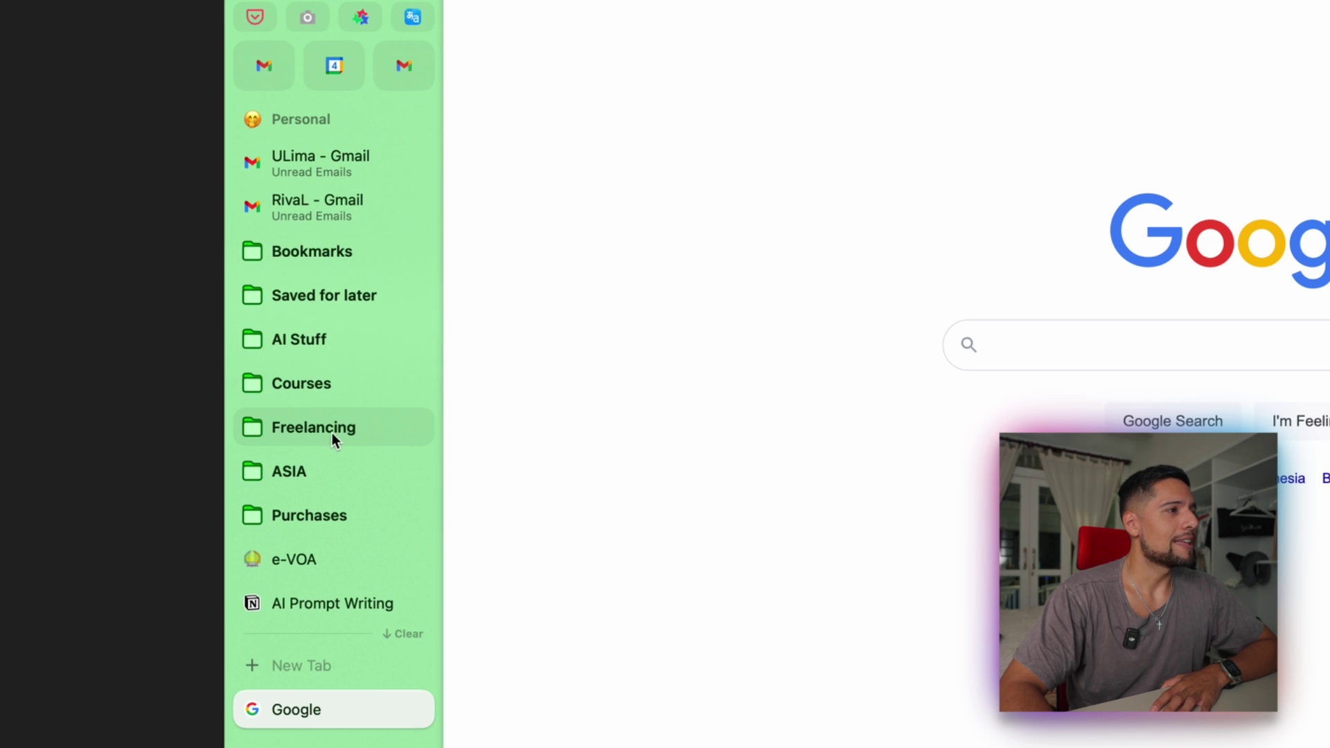
# Step: Expand the Freelancing folder to view its tabs, then collapse it
pyautogui.click(338, 431)
pyautogui.click(338, 426)
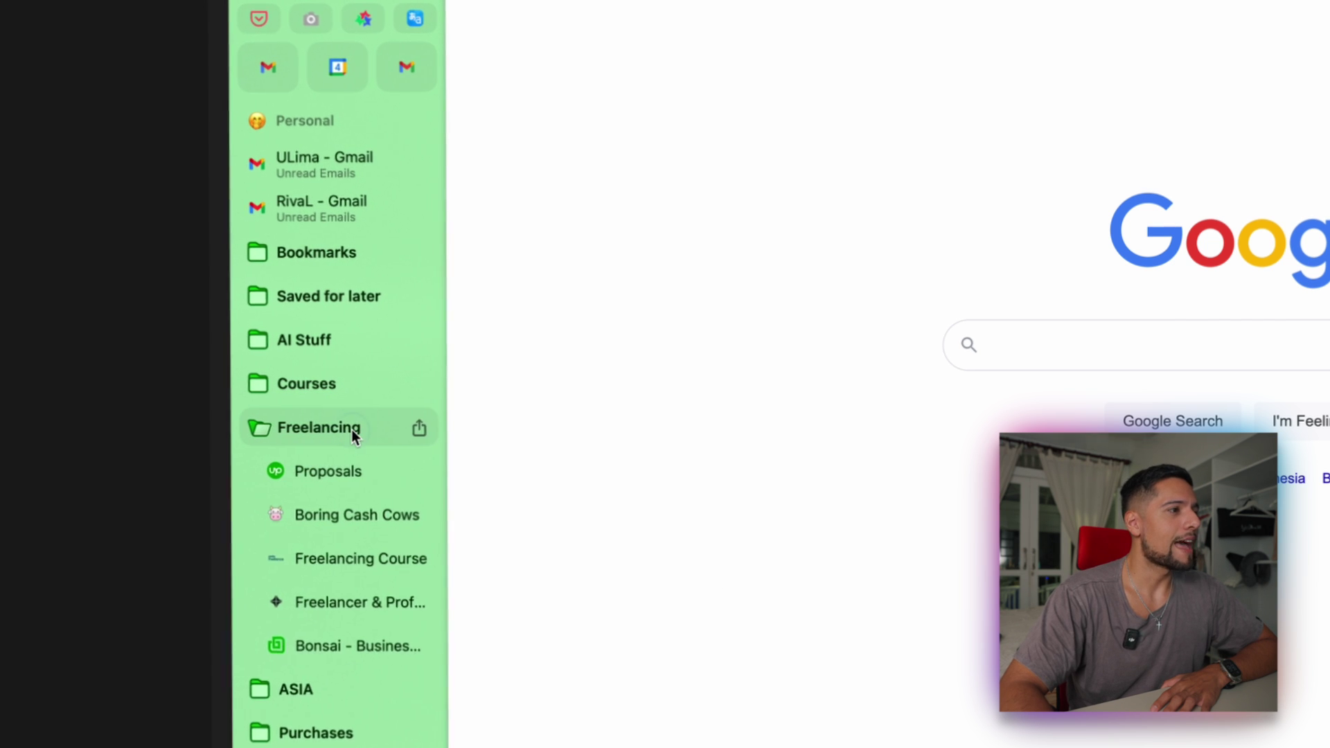
pyautogui.click(352, 429)
# Step: Expand the ASIA folder and its Indonesia subfolder of coworking tabs, then collapse both
pyautogui.click(346, 475)
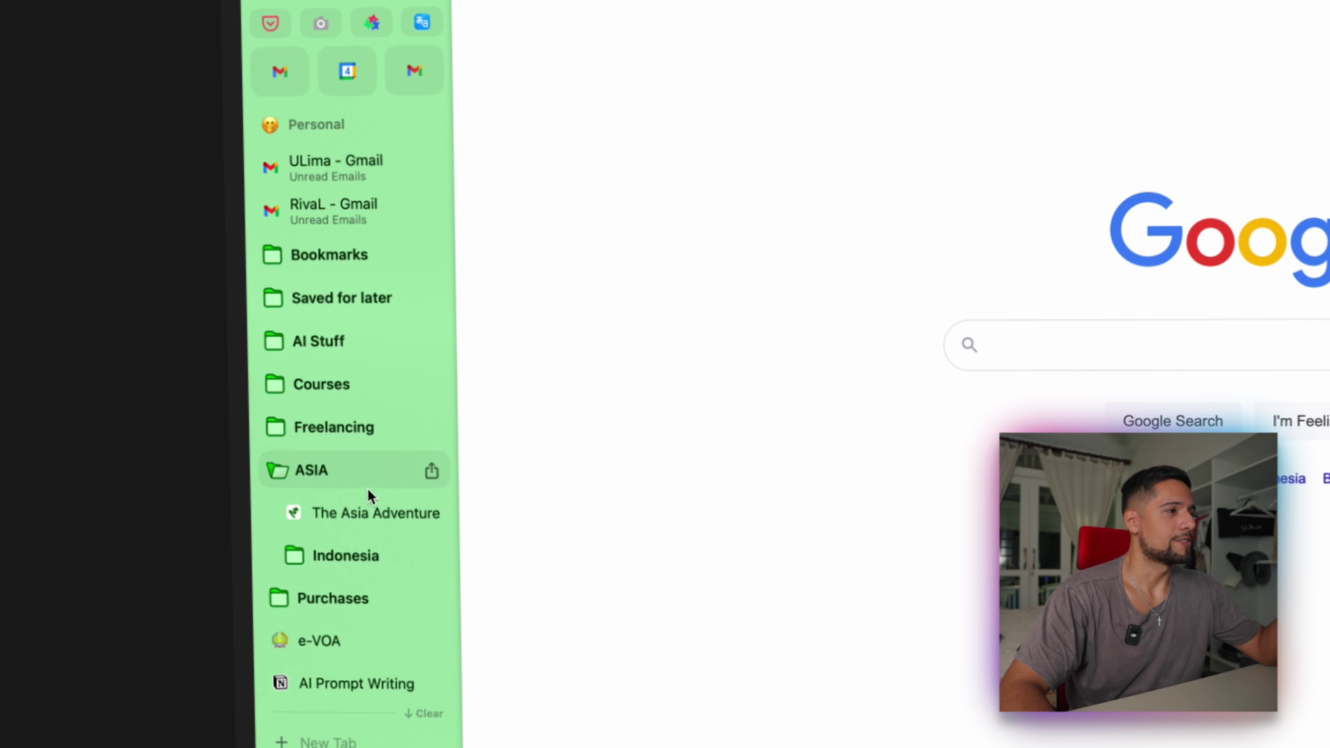
pyautogui.click(364, 558)
pyautogui.click(368, 559)
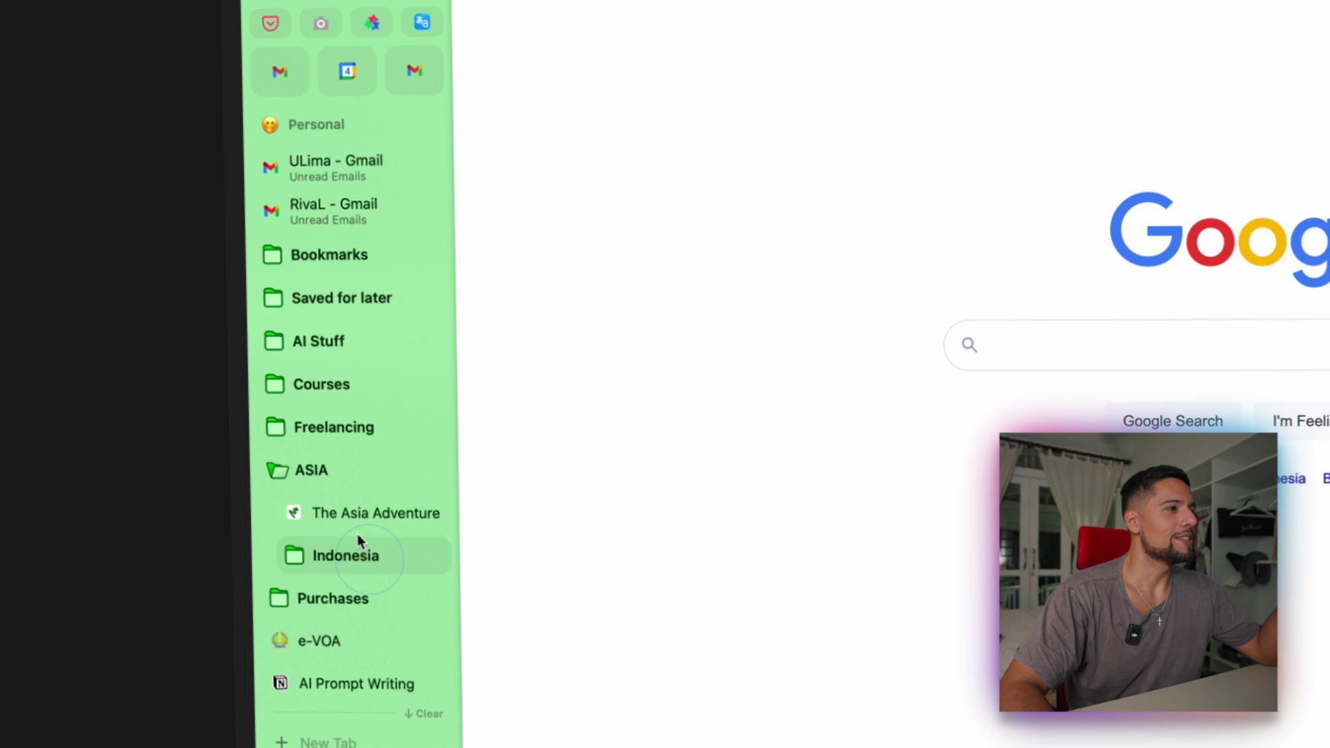
pyautogui.click(347, 555)
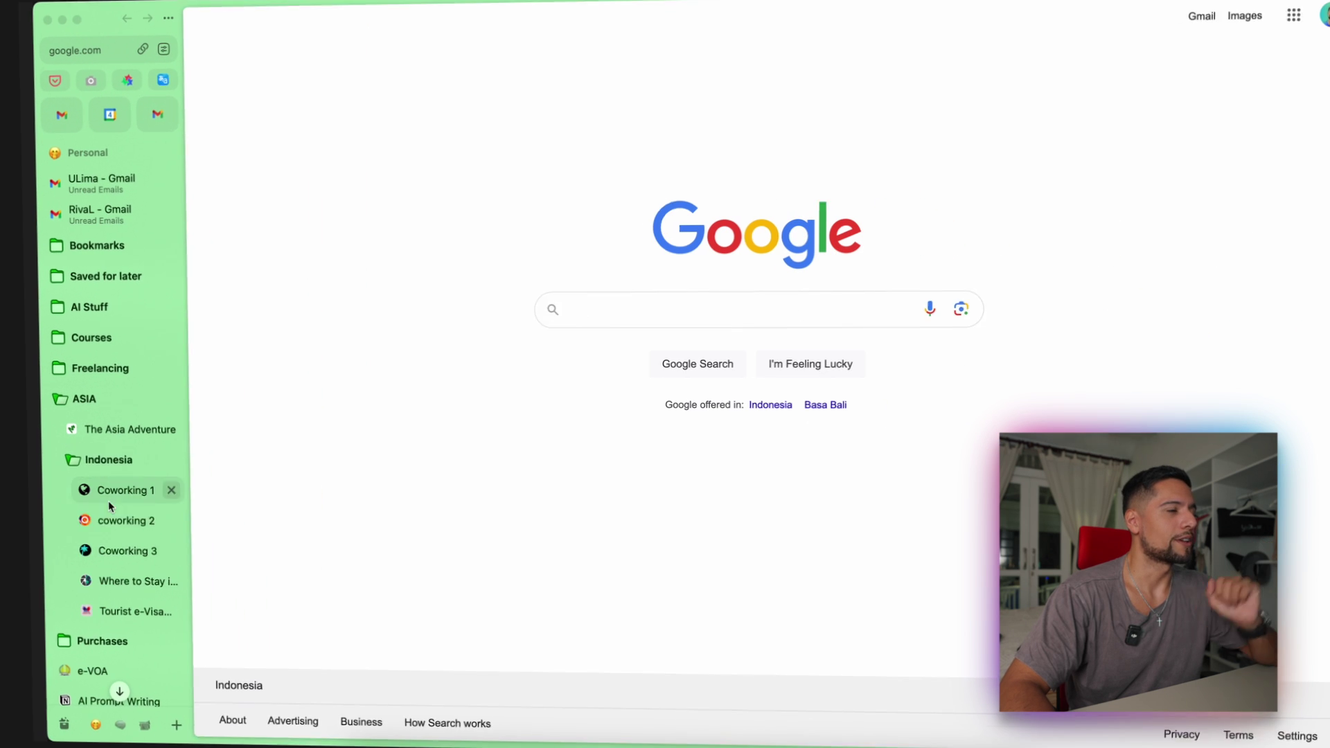
pyautogui.click(346, 556)
pyautogui.click(88, 398)
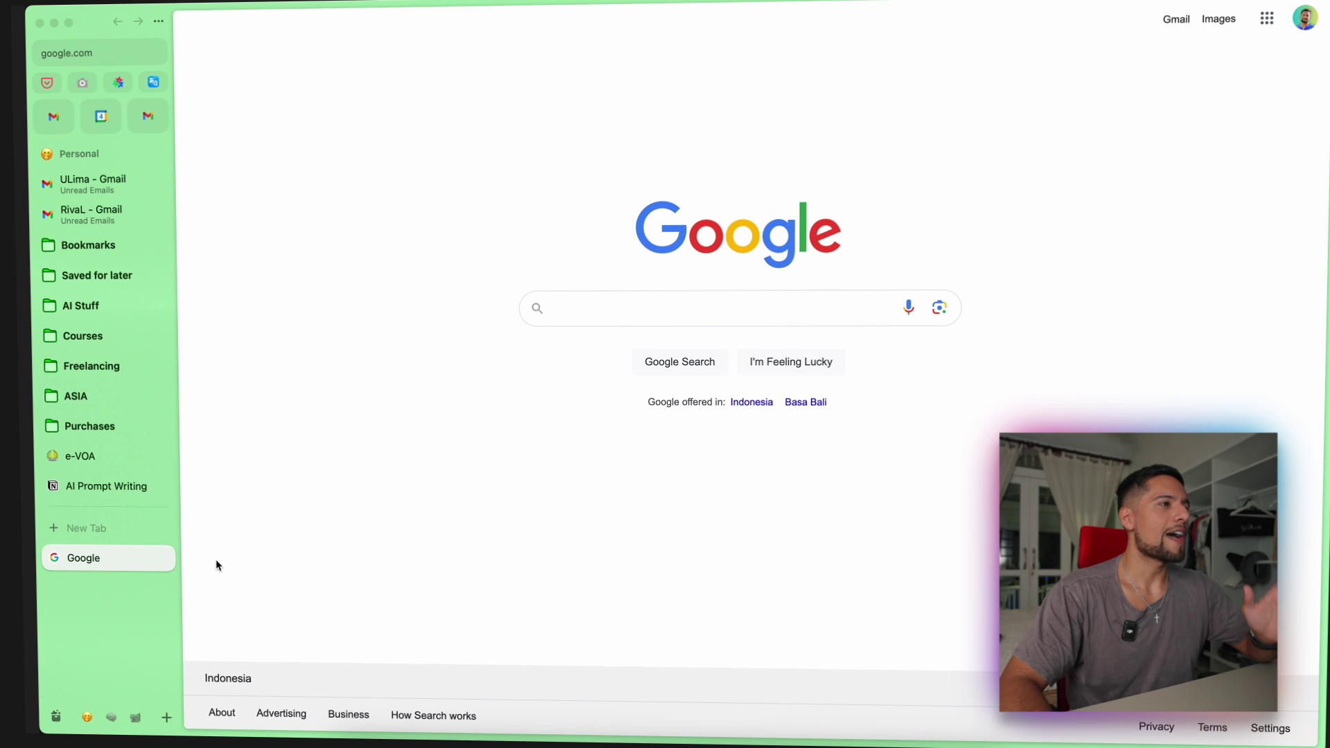
pyautogui.moveTo(127, 436)
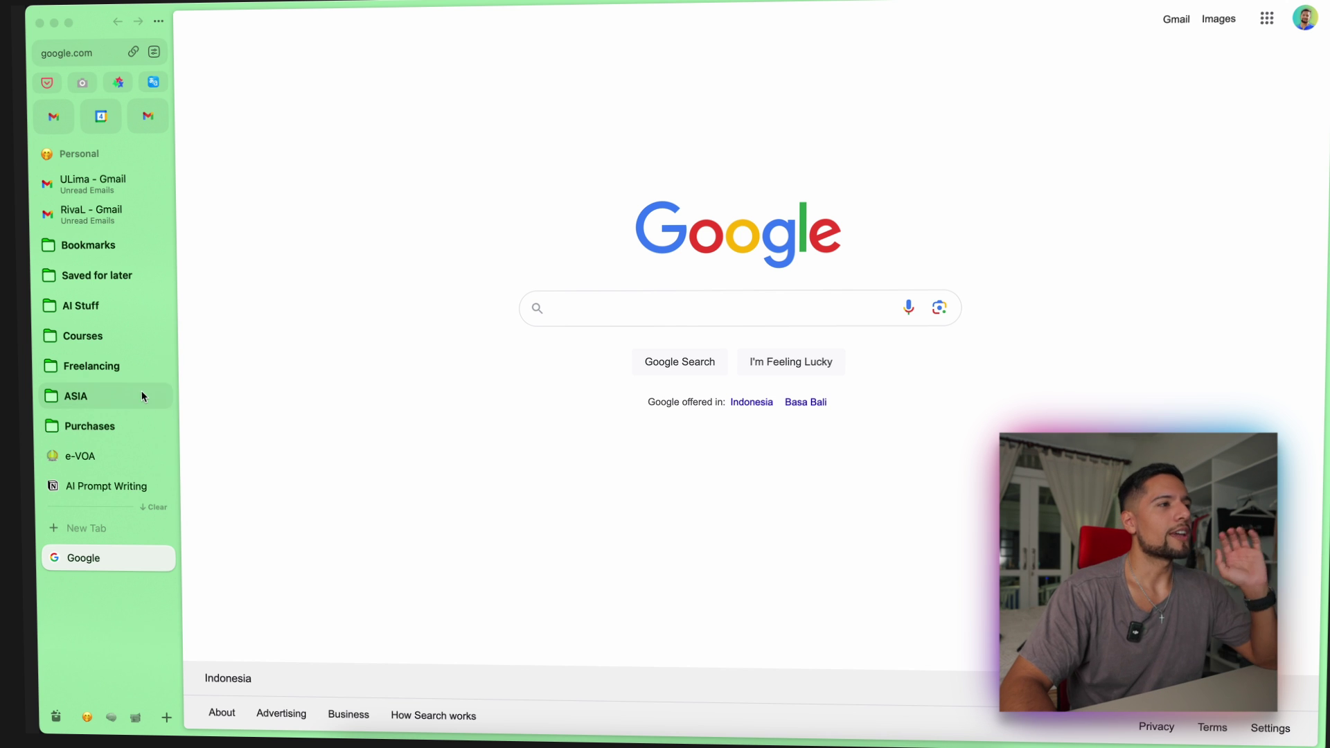
pyautogui.moveTo(128, 378)
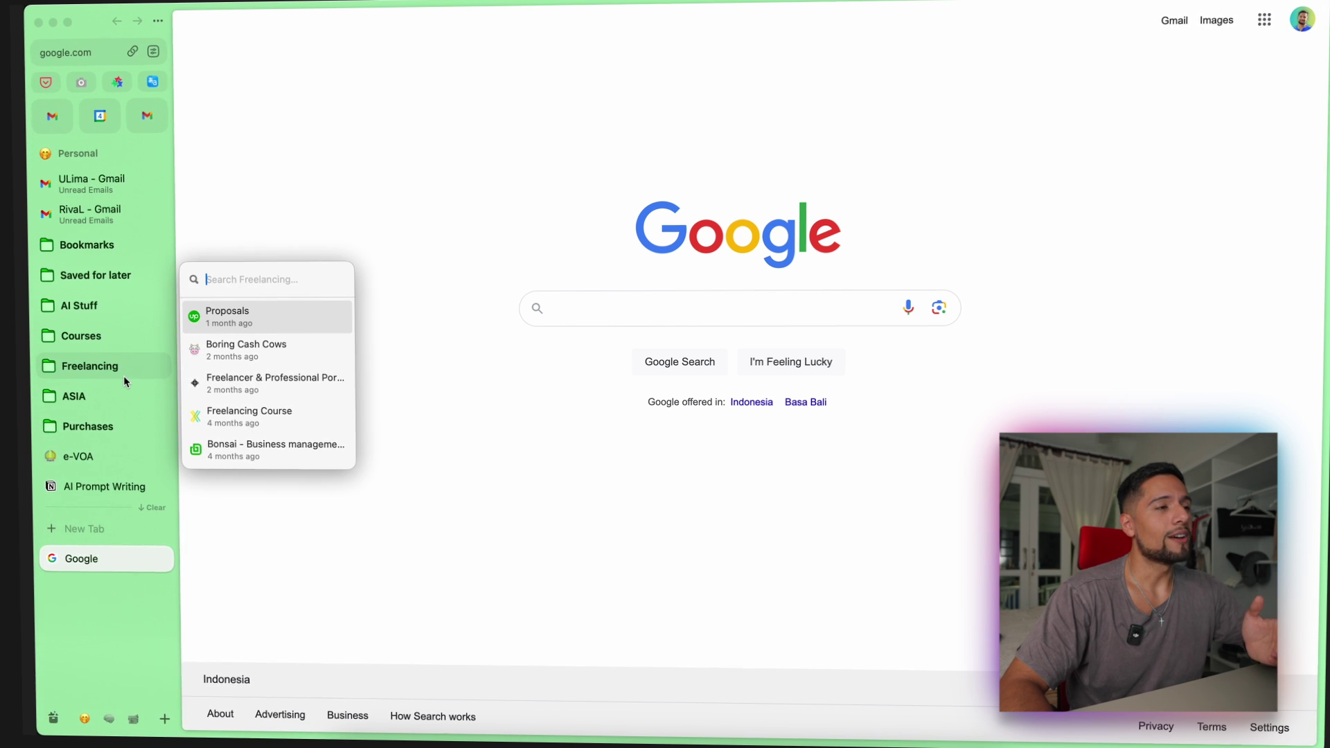
# Step: Swipe between spaces, then open youtube.com in a new tab in Personal
pyautogui.hscroll(3, 120, 381)
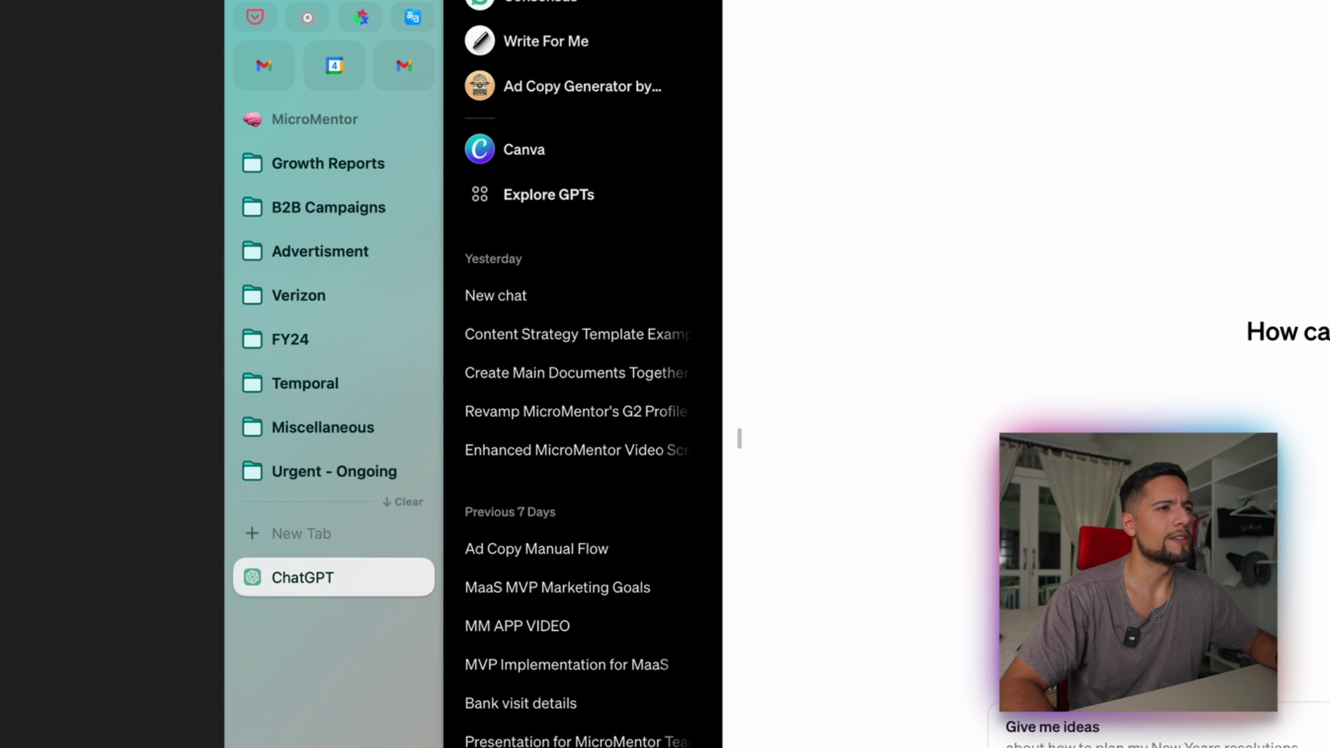
pyautogui.hscroll(-3, 333, 382)
pyautogui.hscroll(3, 333, 381)
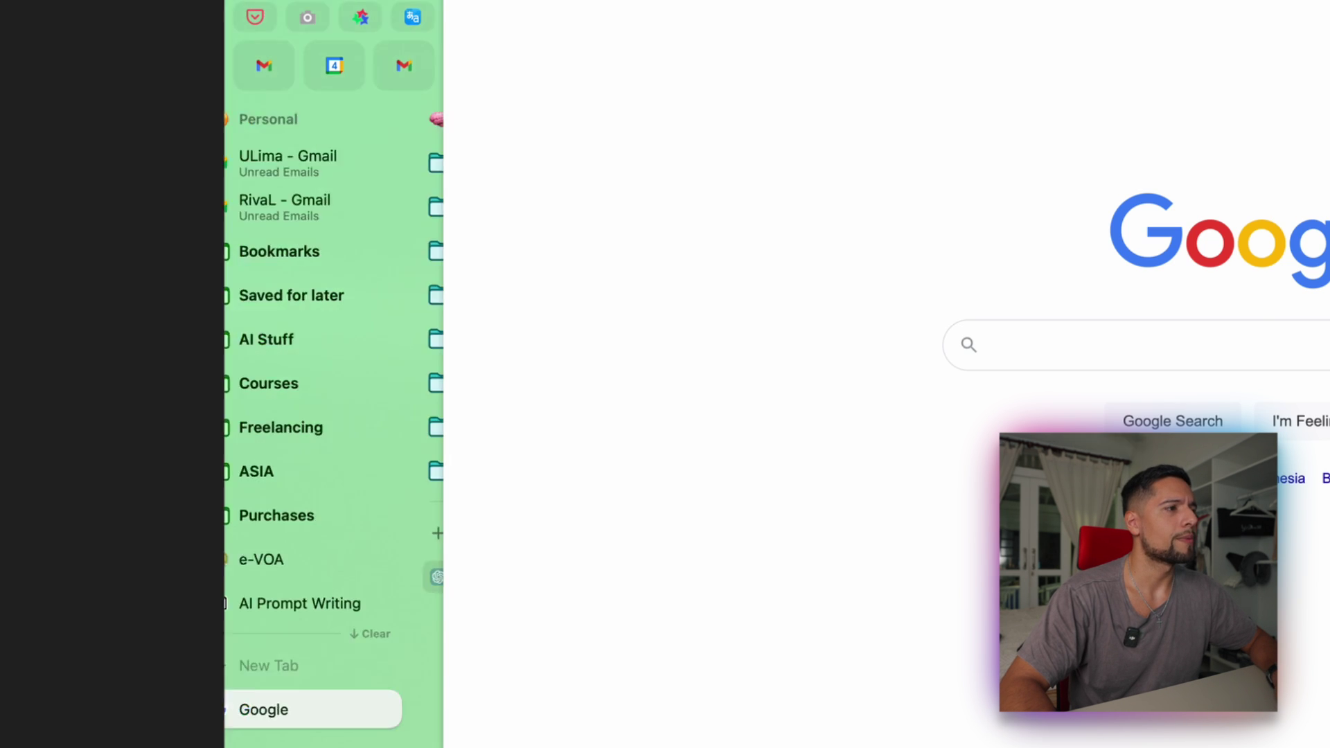
pyautogui.hscroll(-3, 332, 382)
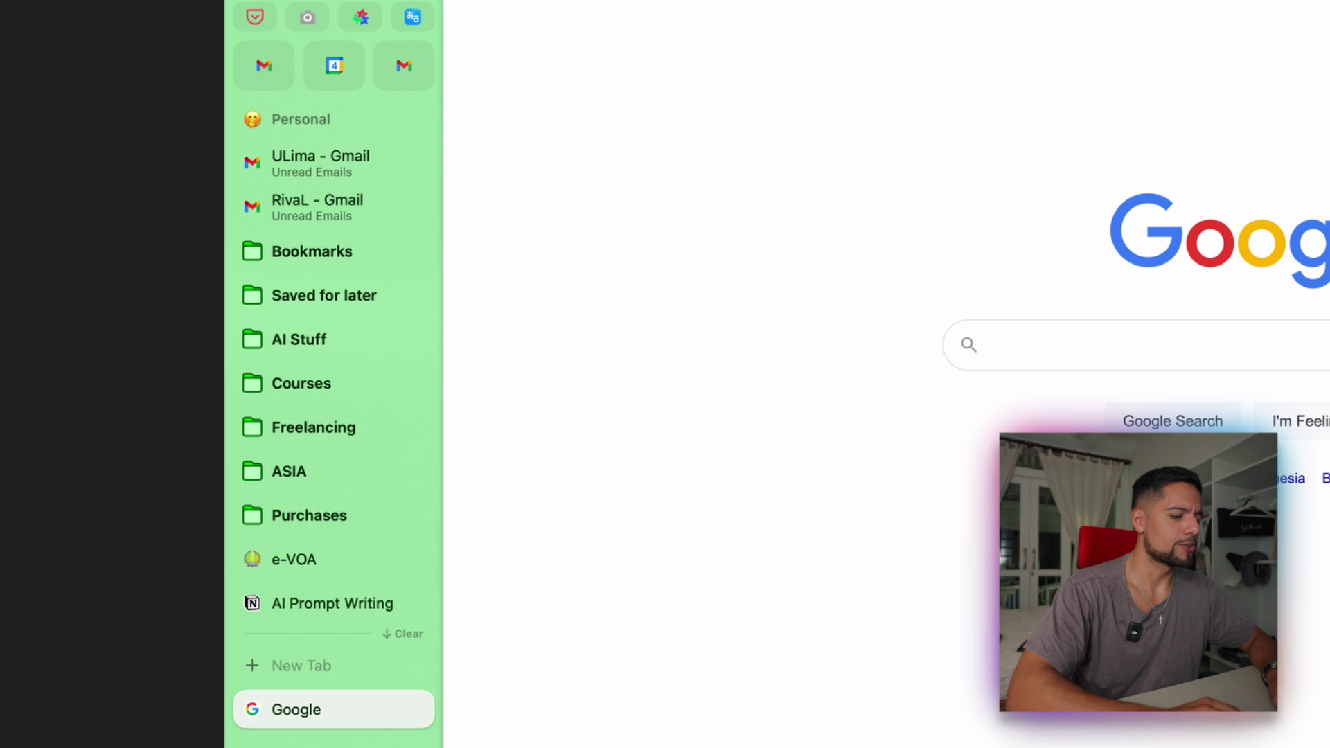
pyautogui.press('super+t')
pyautogui.write('youtube.com')
pyautogui.press('Return')
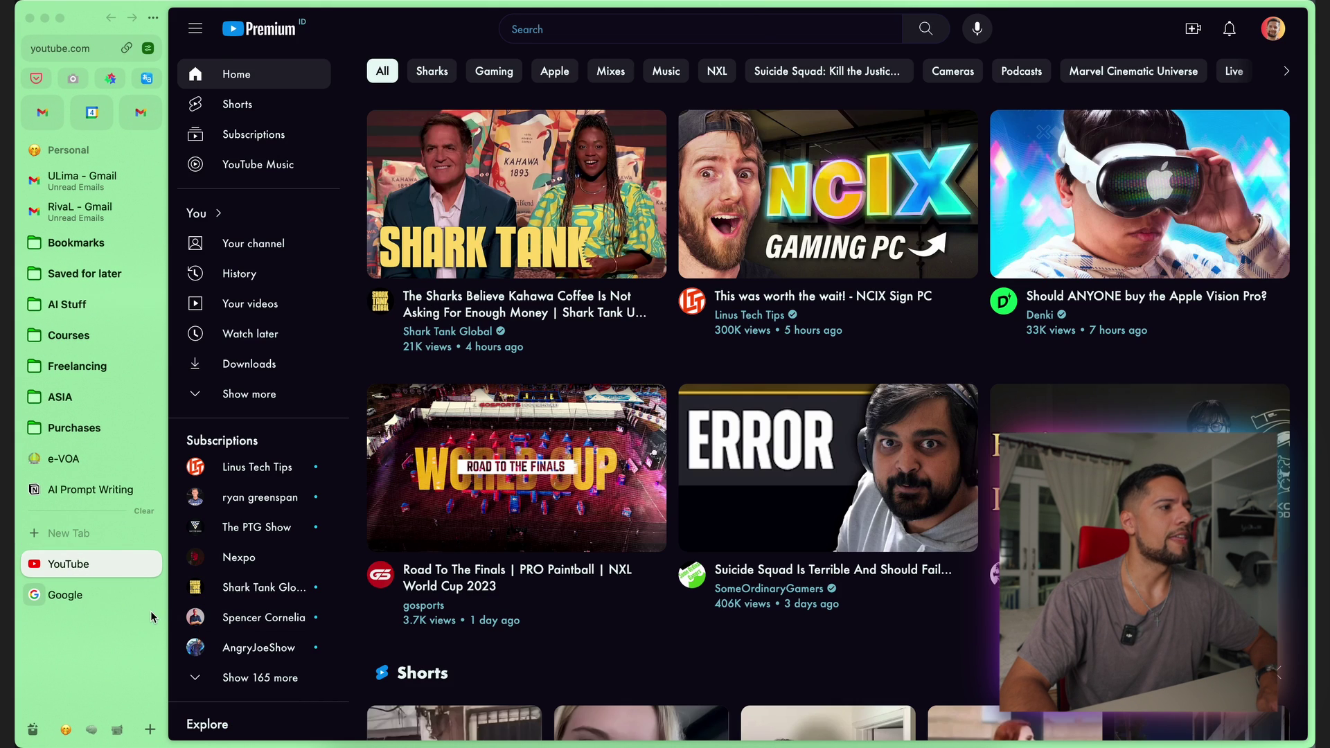
# Step: Swipe to the neighbouring space and back to Personal, where YouTube's home feed shows
pyautogui.hscroll(3, 161, 634)
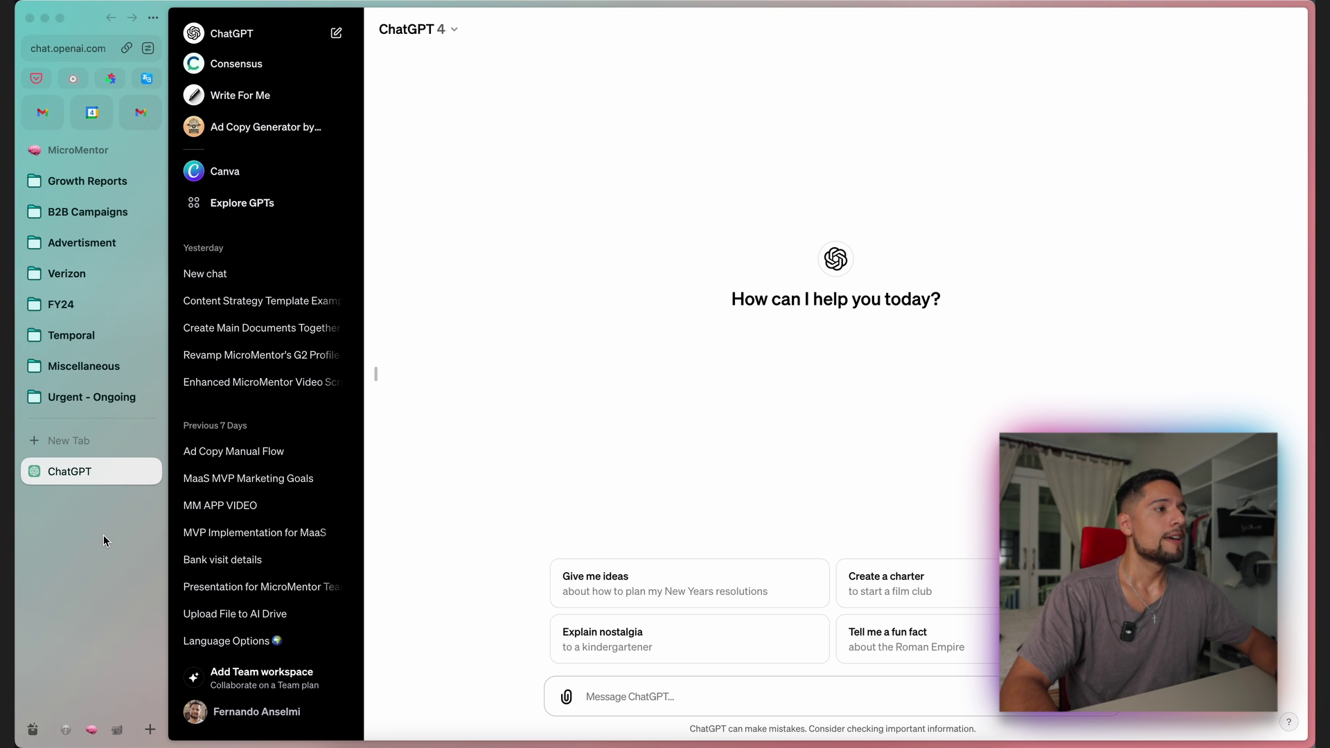
pyautogui.hscroll(-3, 102, 535)
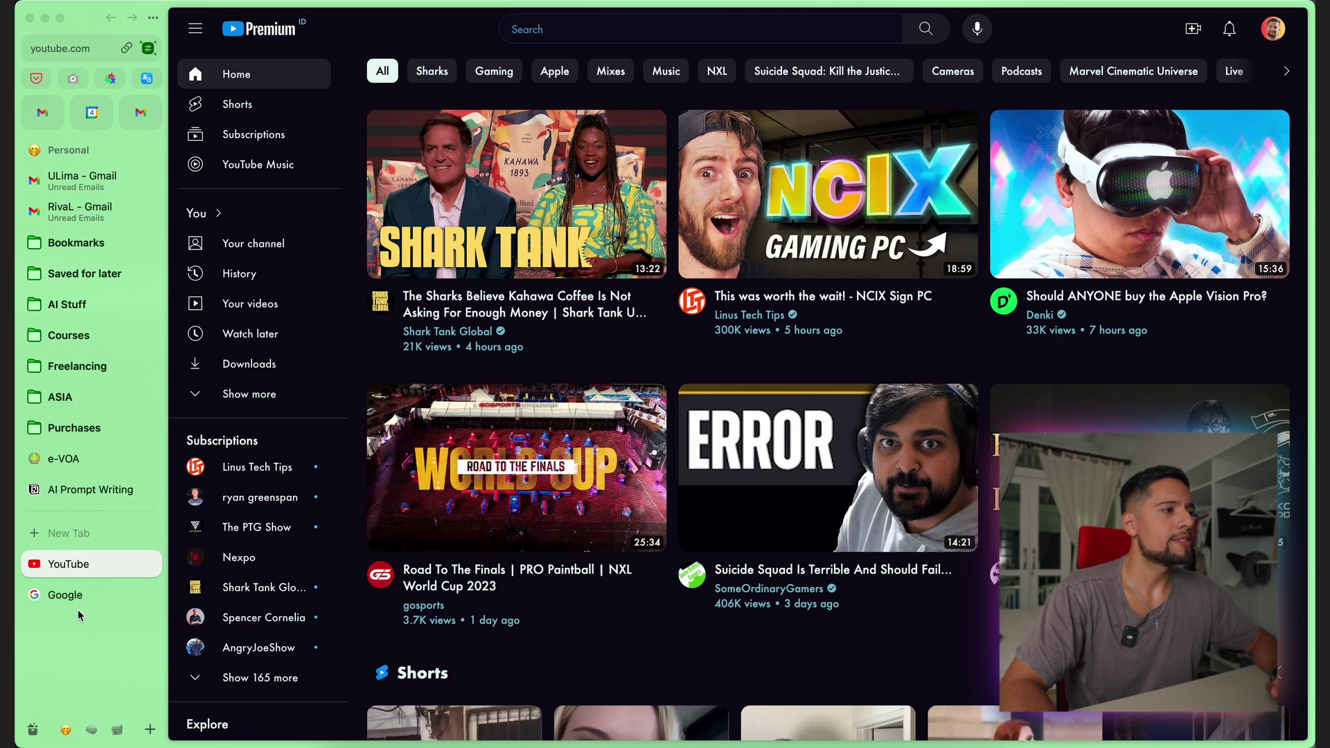
pyautogui.hscroll(3, 82, 604)
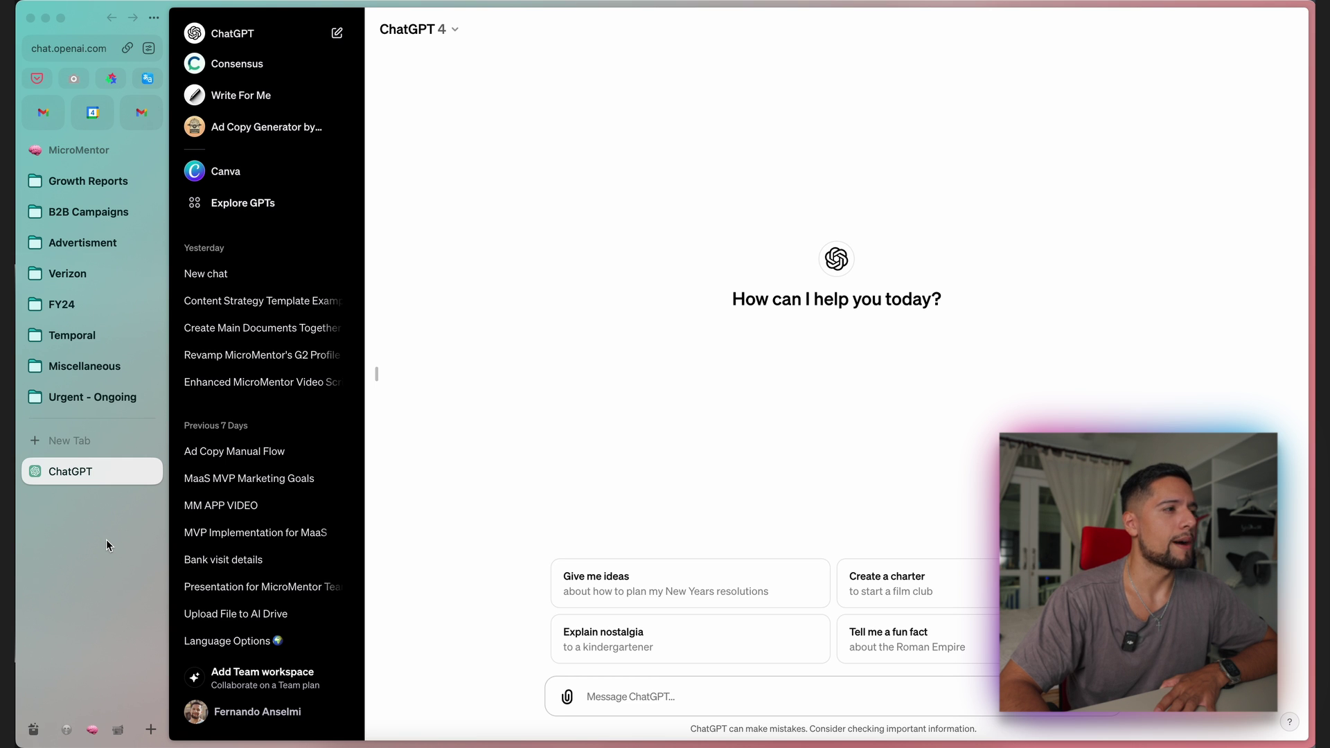
pyautogui.hscroll(-5, 106, 539)
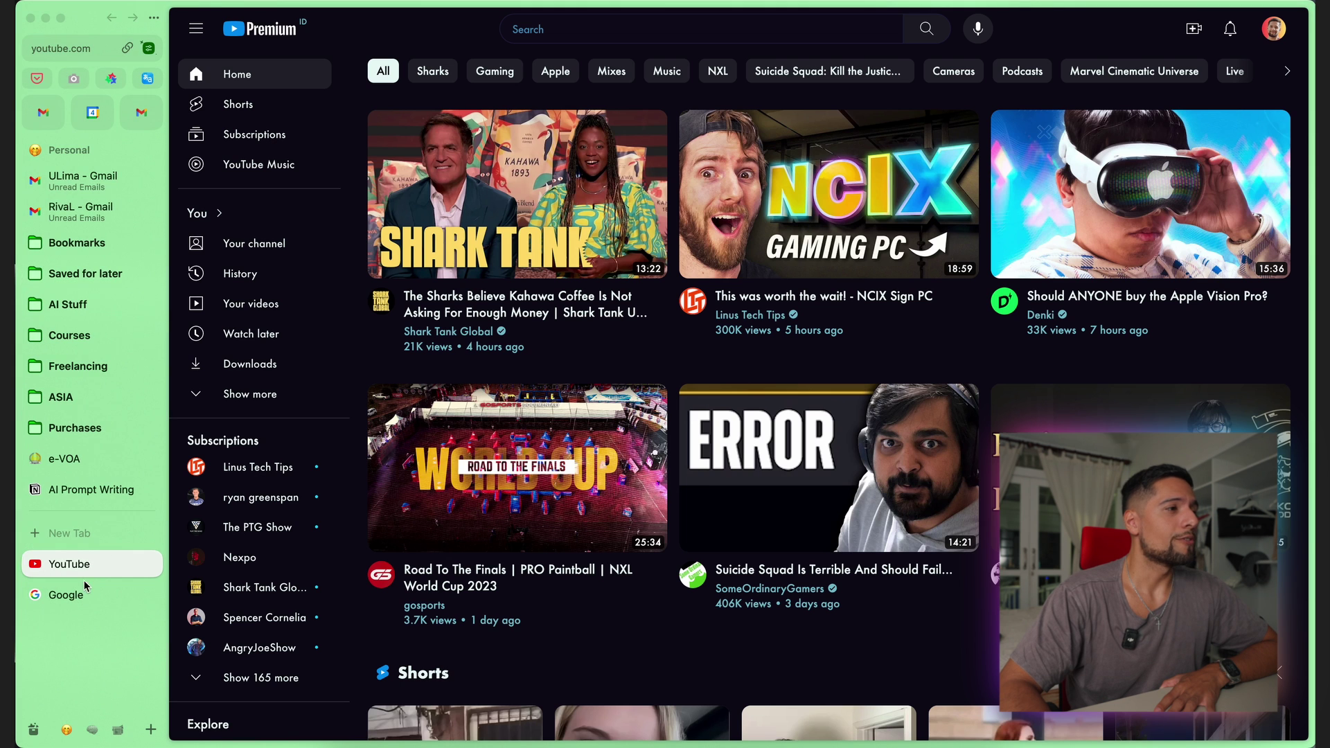
# Step: Go to the Google tab, then the pinned Gmail and Calendar tiles, reaching February 4, 2024
pyautogui.click(77, 600)
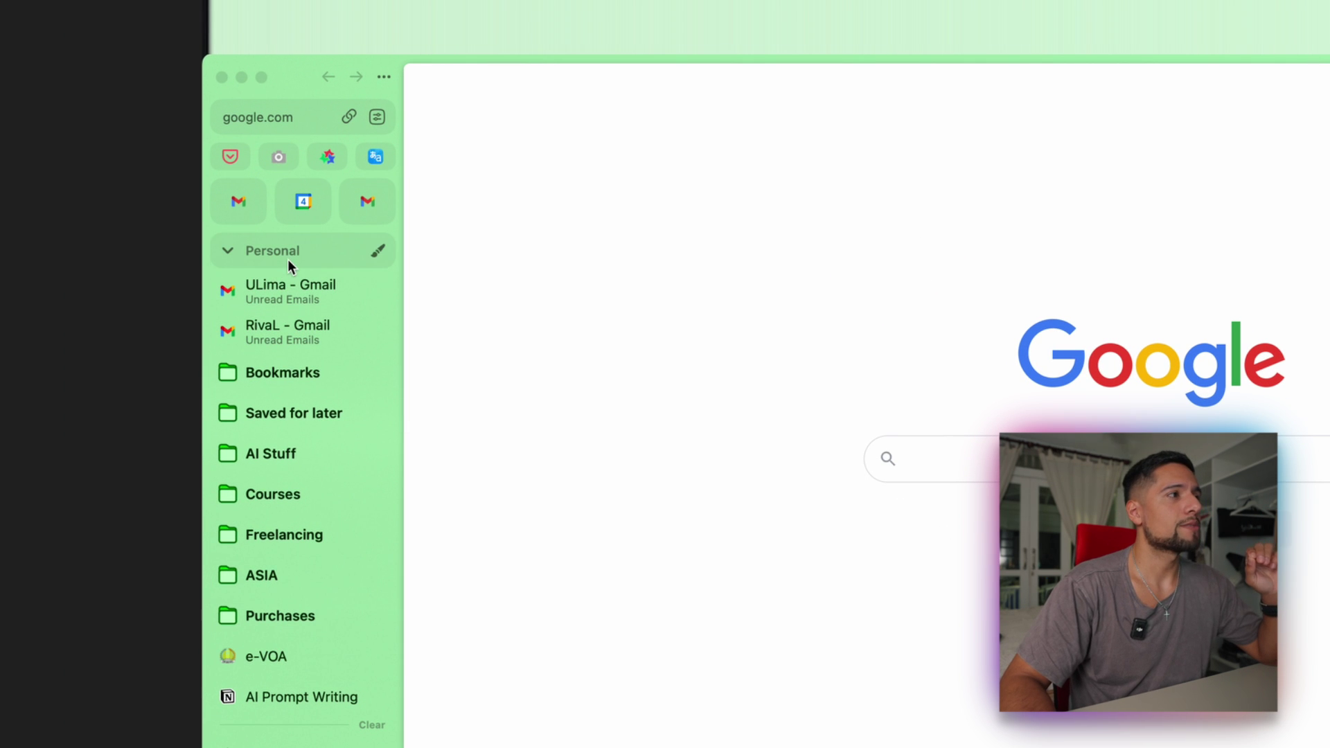
pyautogui.moveTo(370, 202)
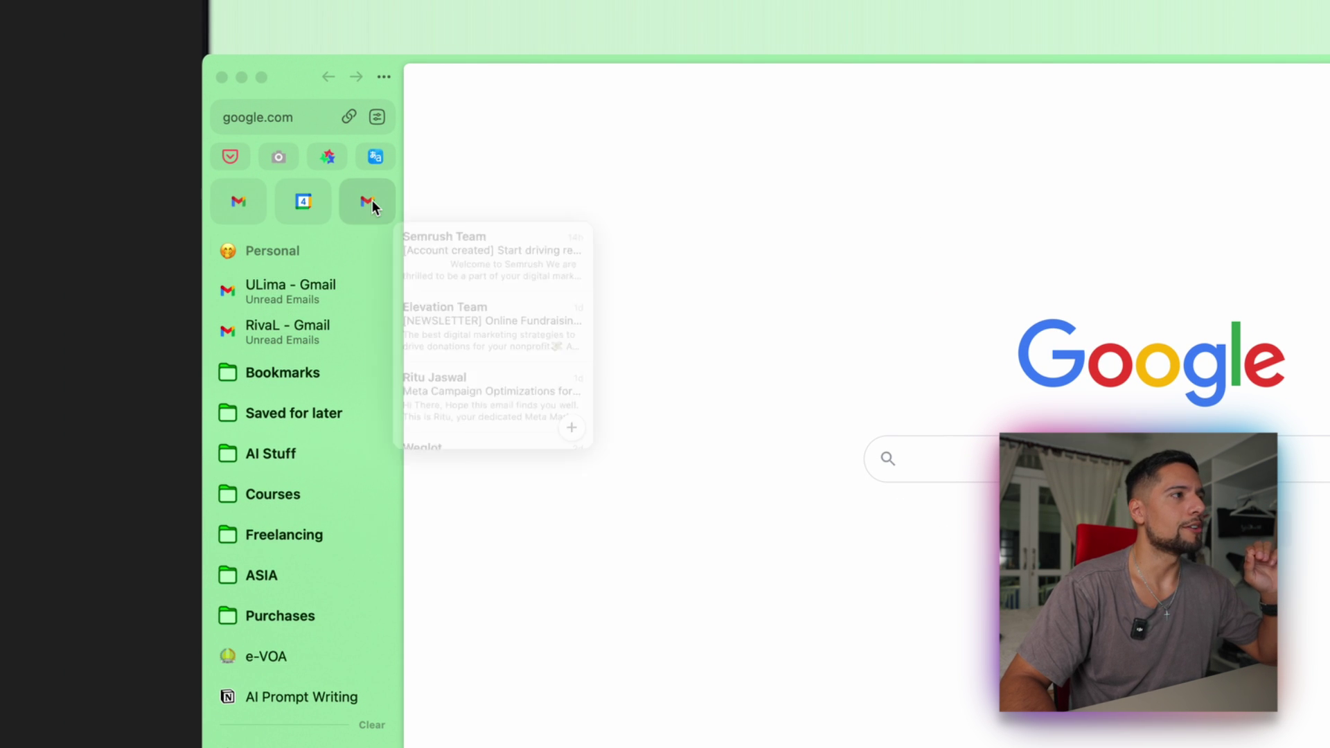
pyautogui.click(244, 205)
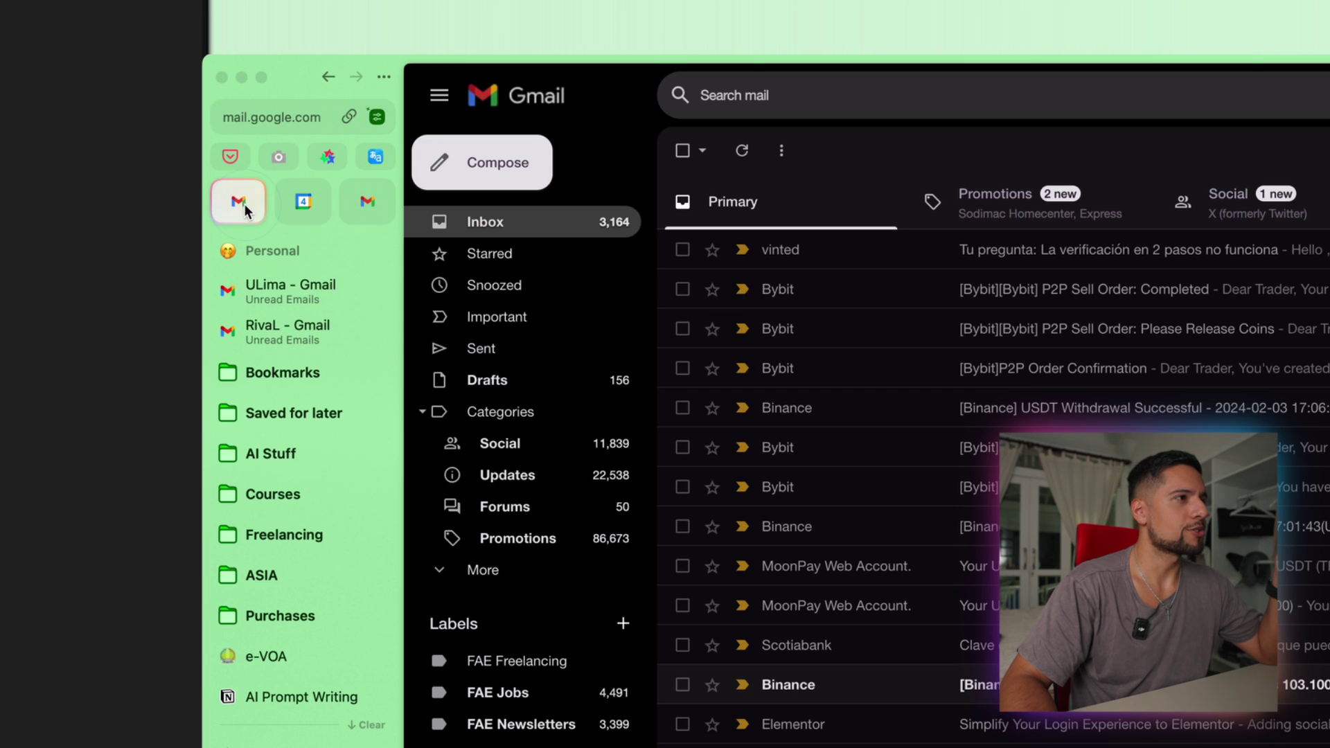
pyautogui.click(305, 203)
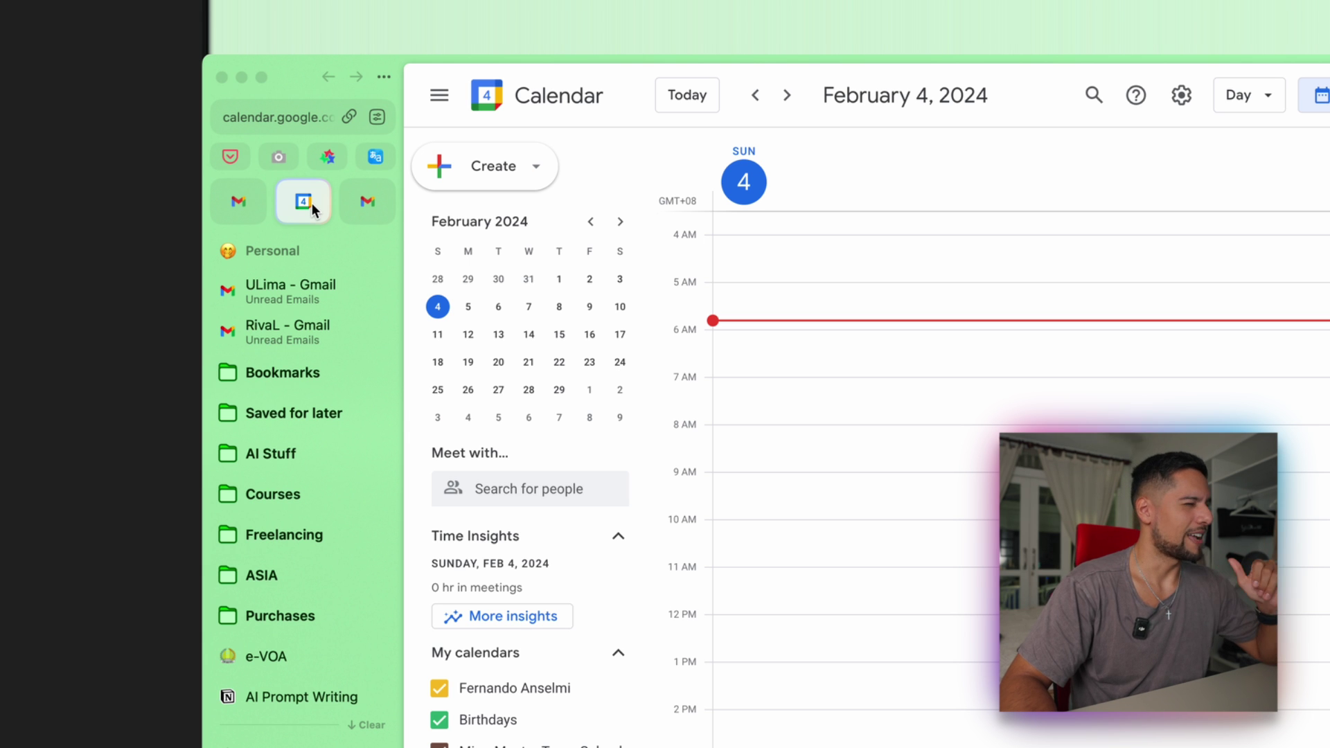
# Step: In the Site Control Center, unpin the camera and star extensions, then pin 1Password and camera
pyautogui.moveTo(293, 196)
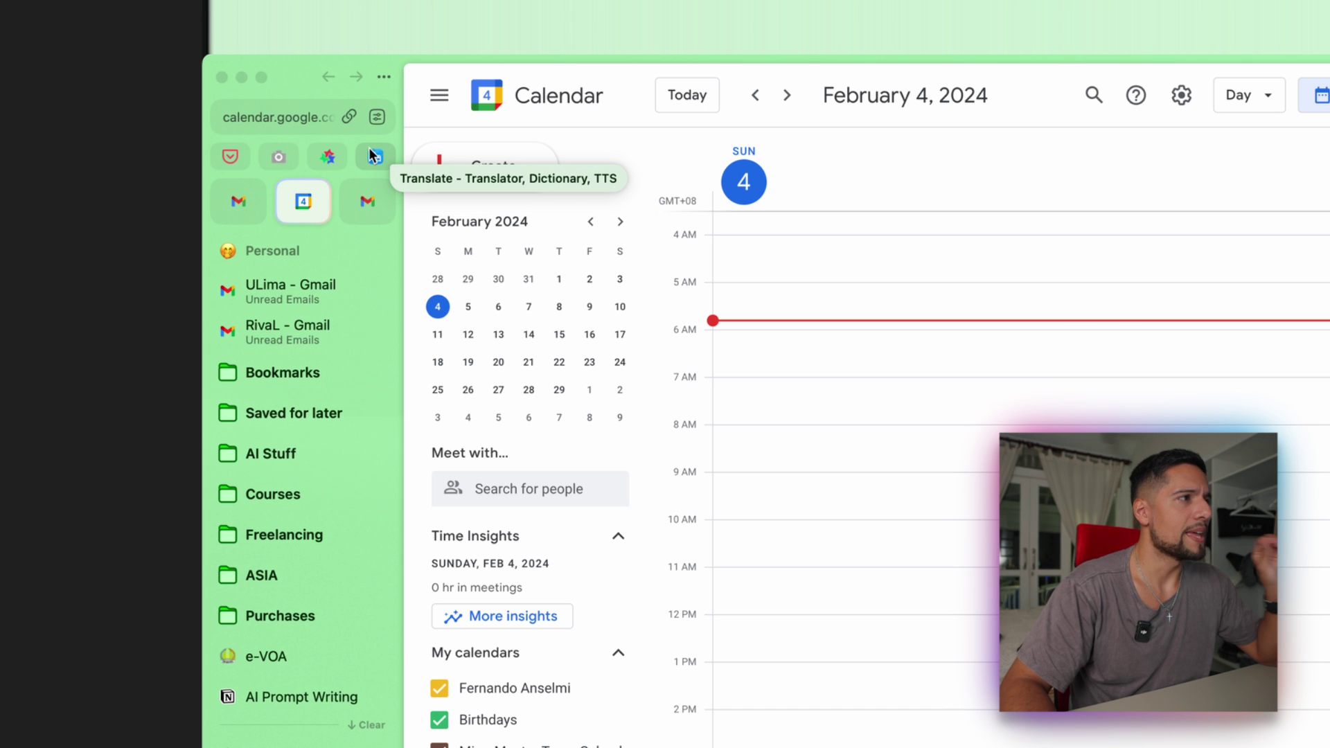
pyautogui.click(377, 116)
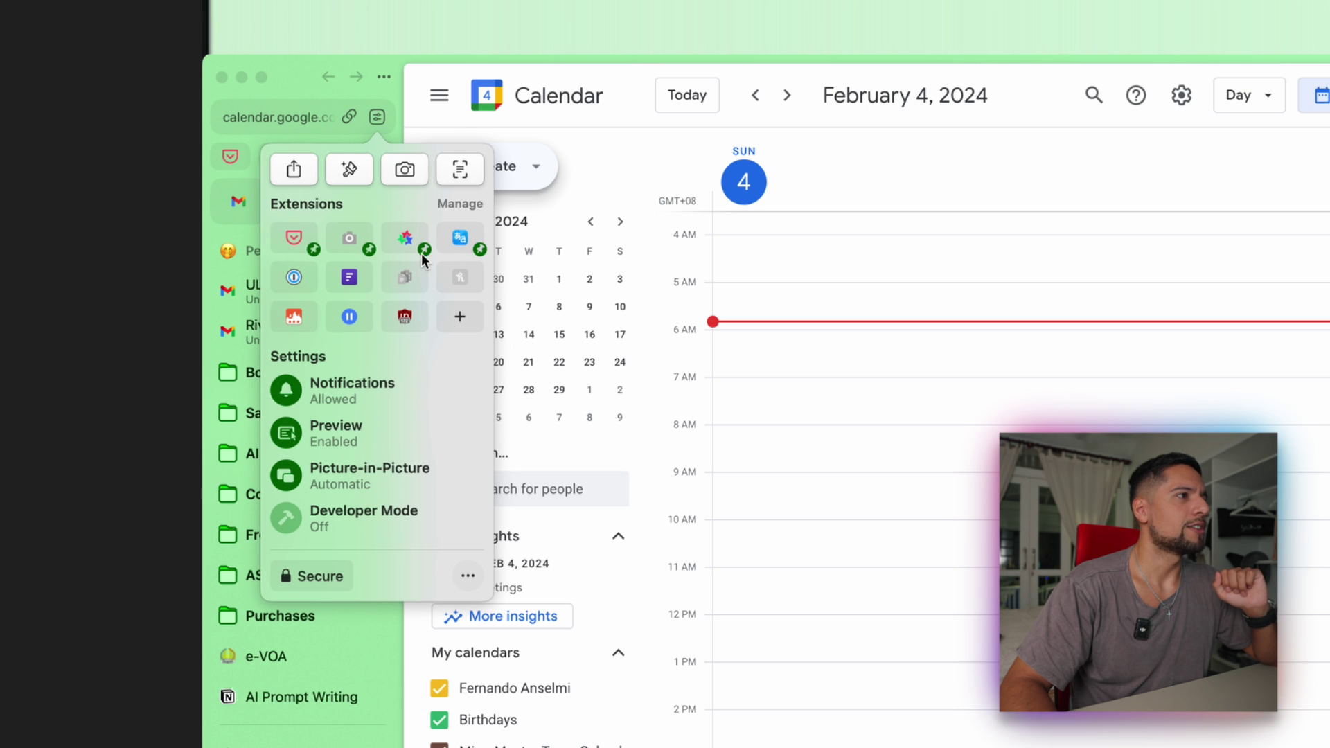
pyautogui.click(368, 251)
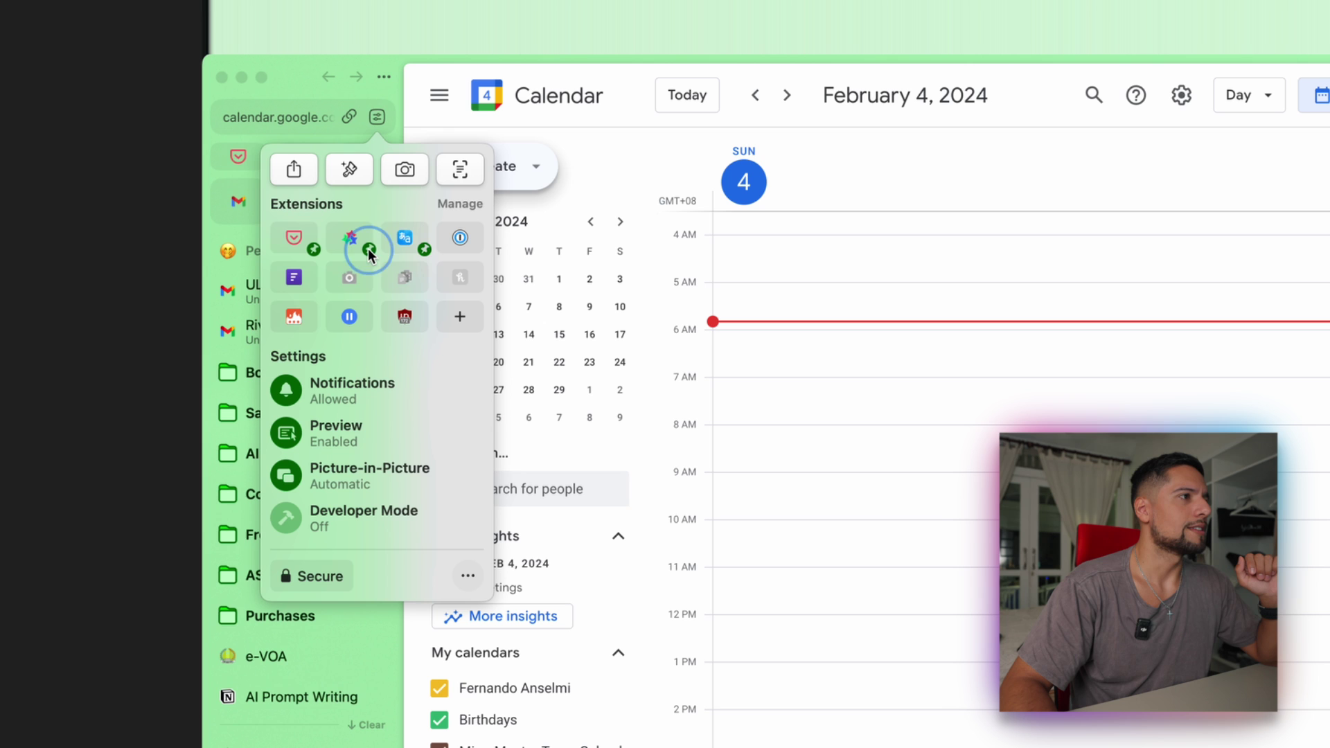
pyautogui.click(369, 250)
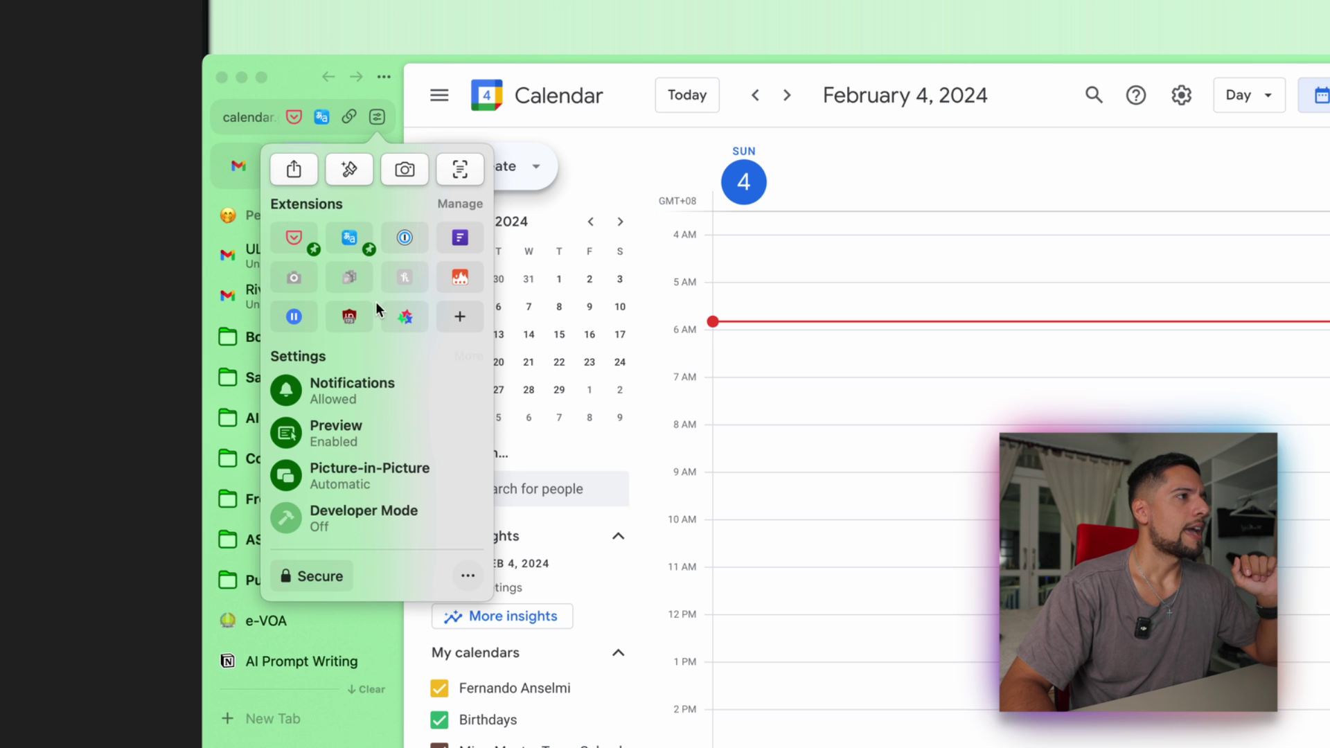
pyautogui.click(422, 247)
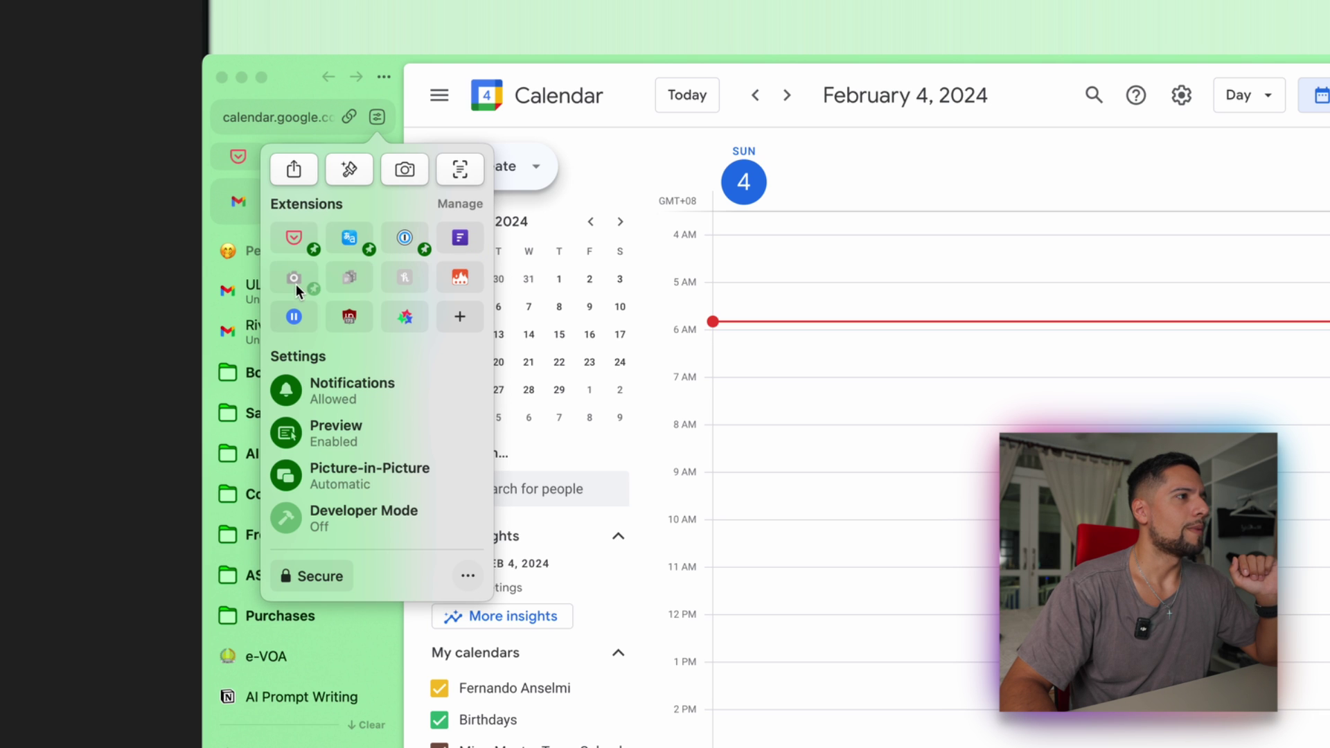
pyautogui.click(314, 288)
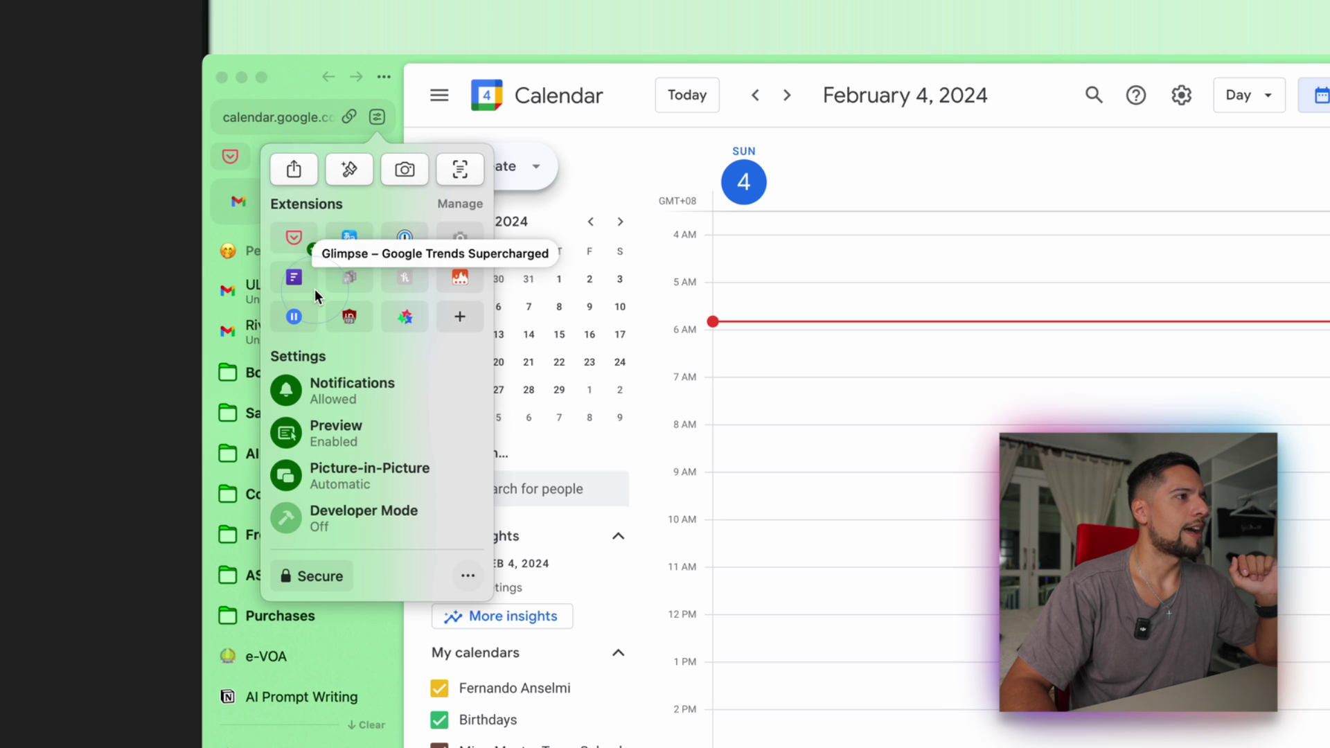
pyautogui.click(377, 116)
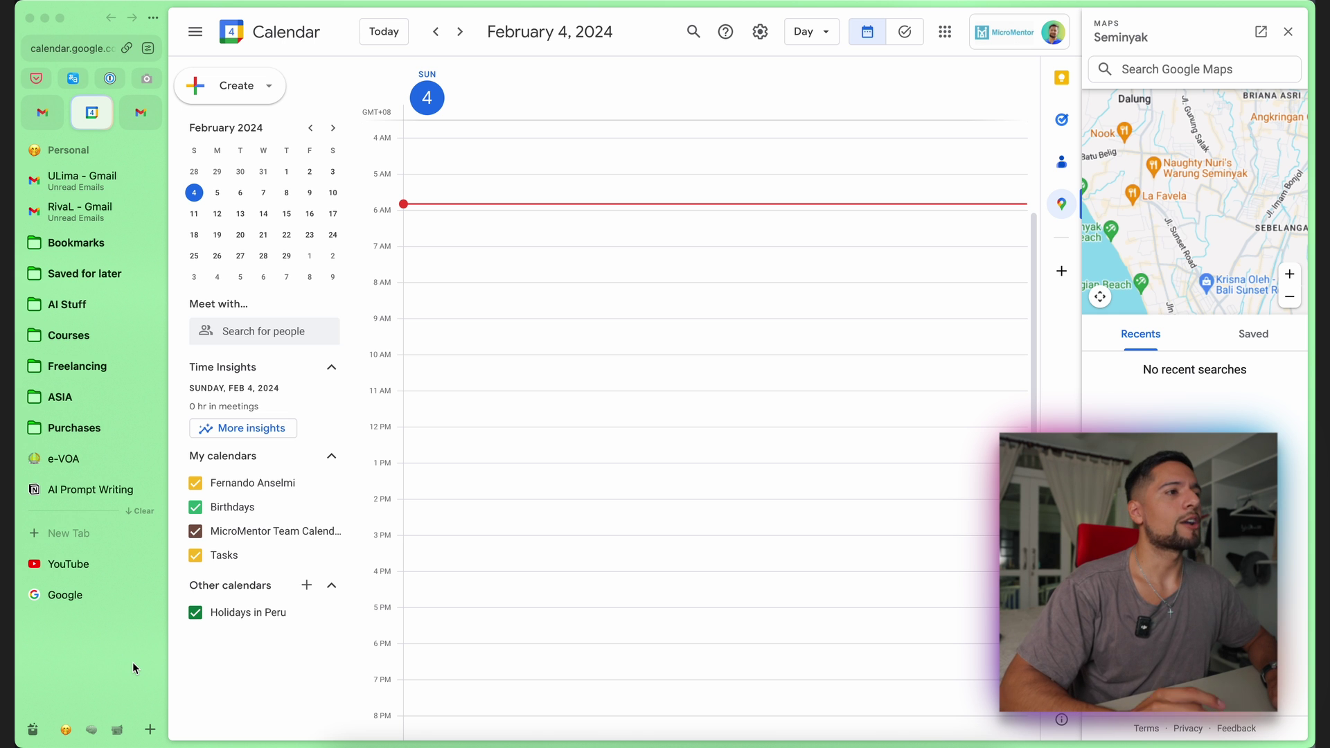
# Step: Search YouTube for 'best songs 2023' directly from the command bar in a new tab
pyautogui.press('super+e')
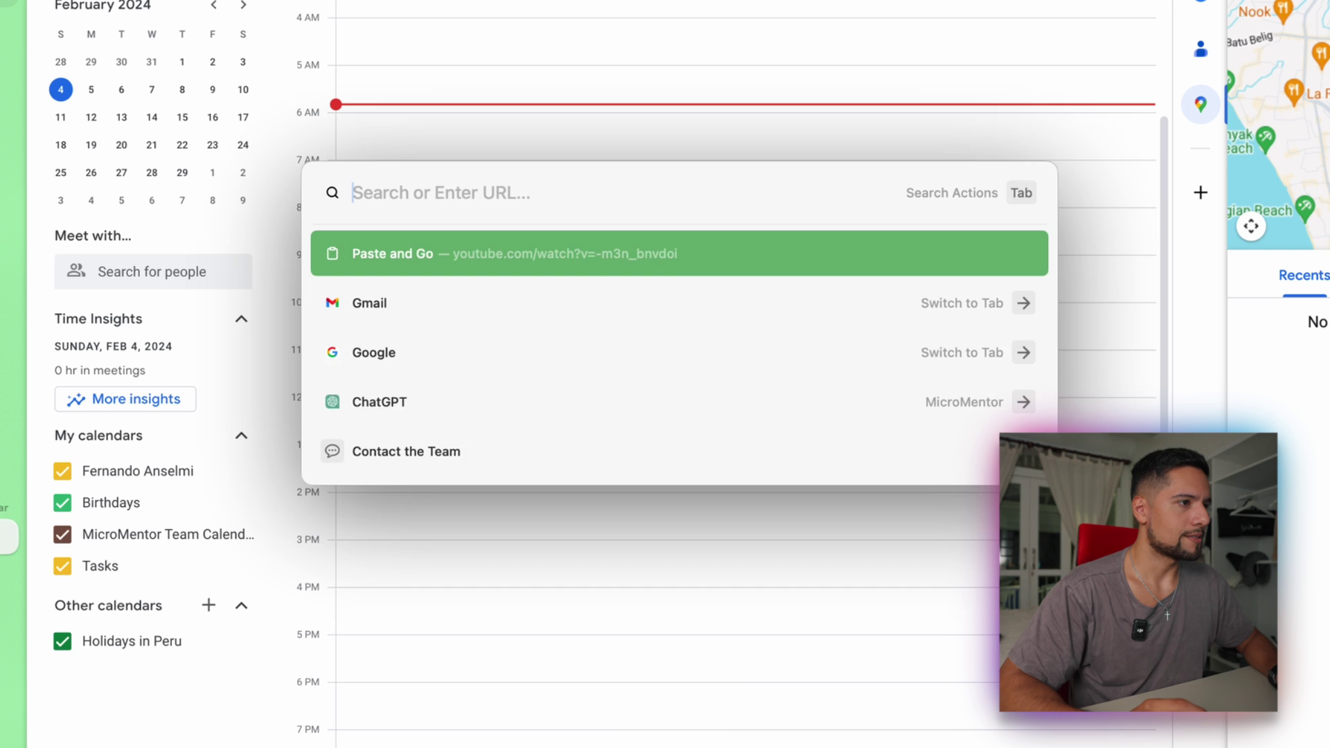
pyautogui.press('Escape')
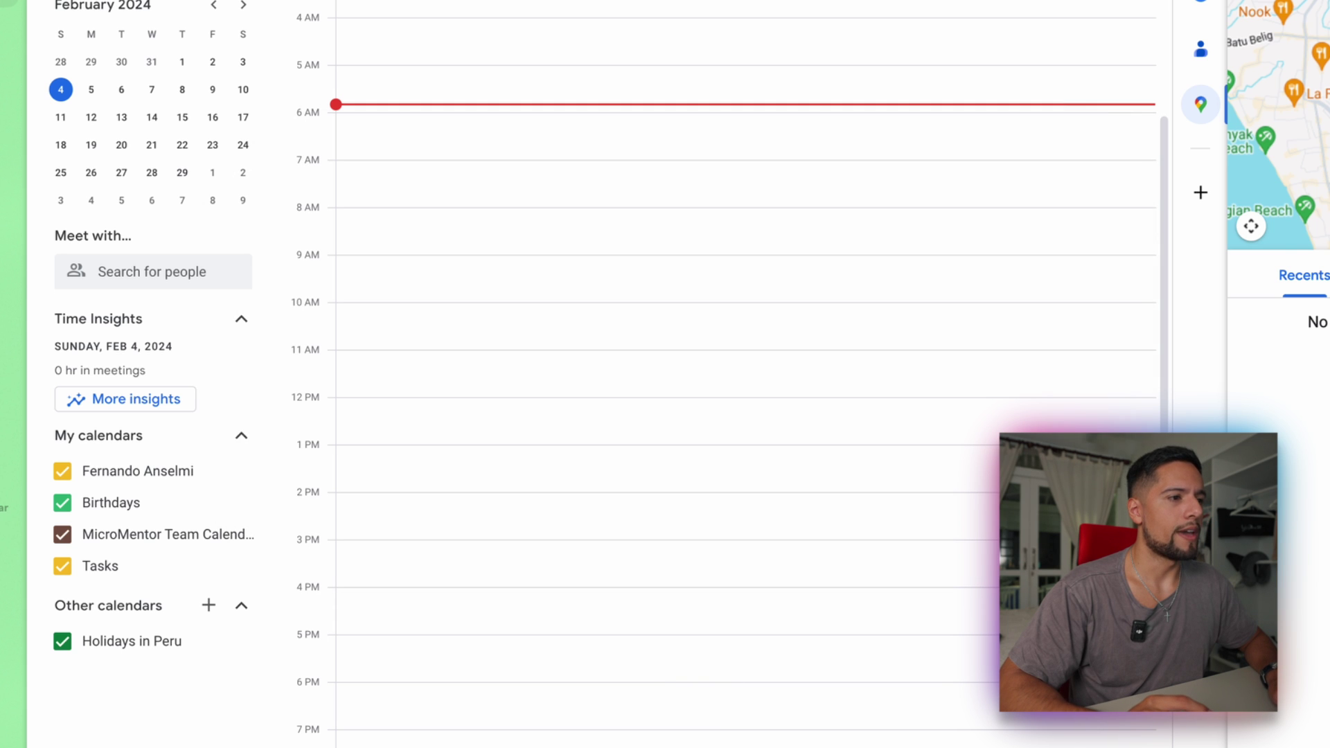
pyautogui.press('super+e')
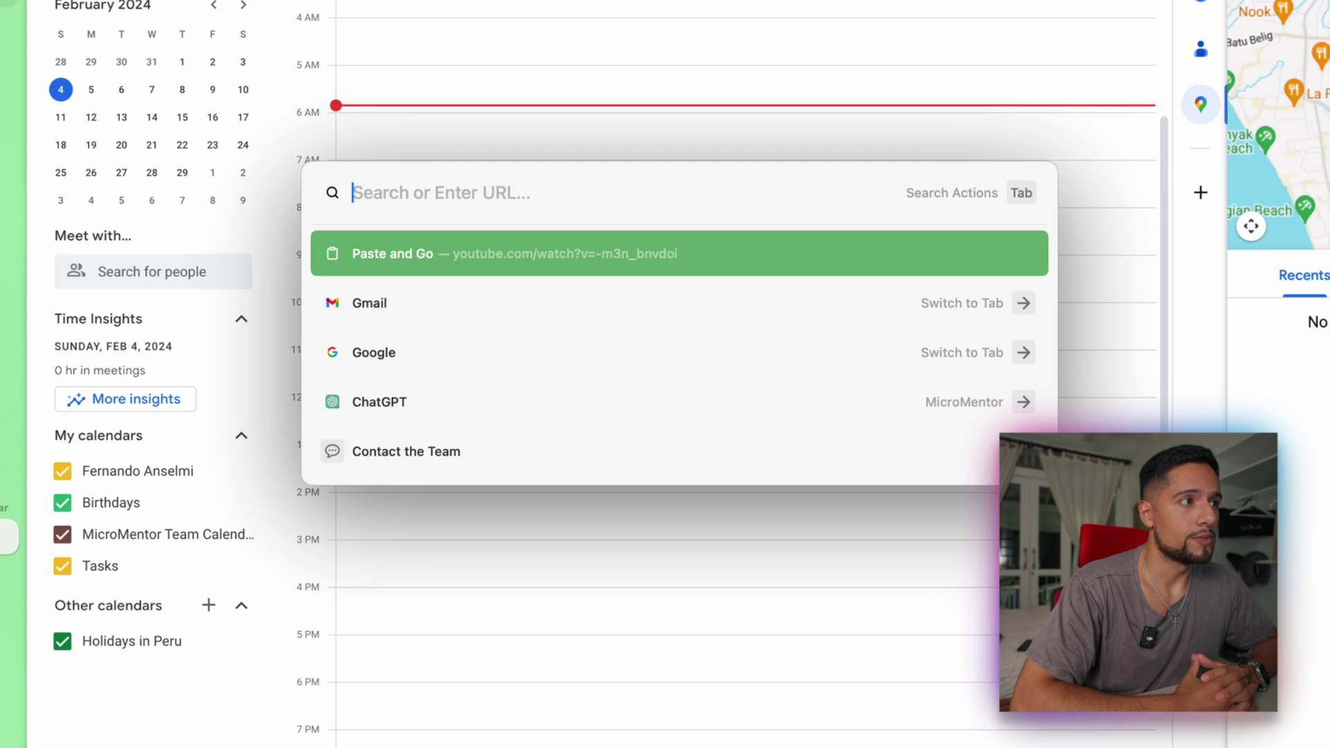
pyautogui.write('youtube.com')
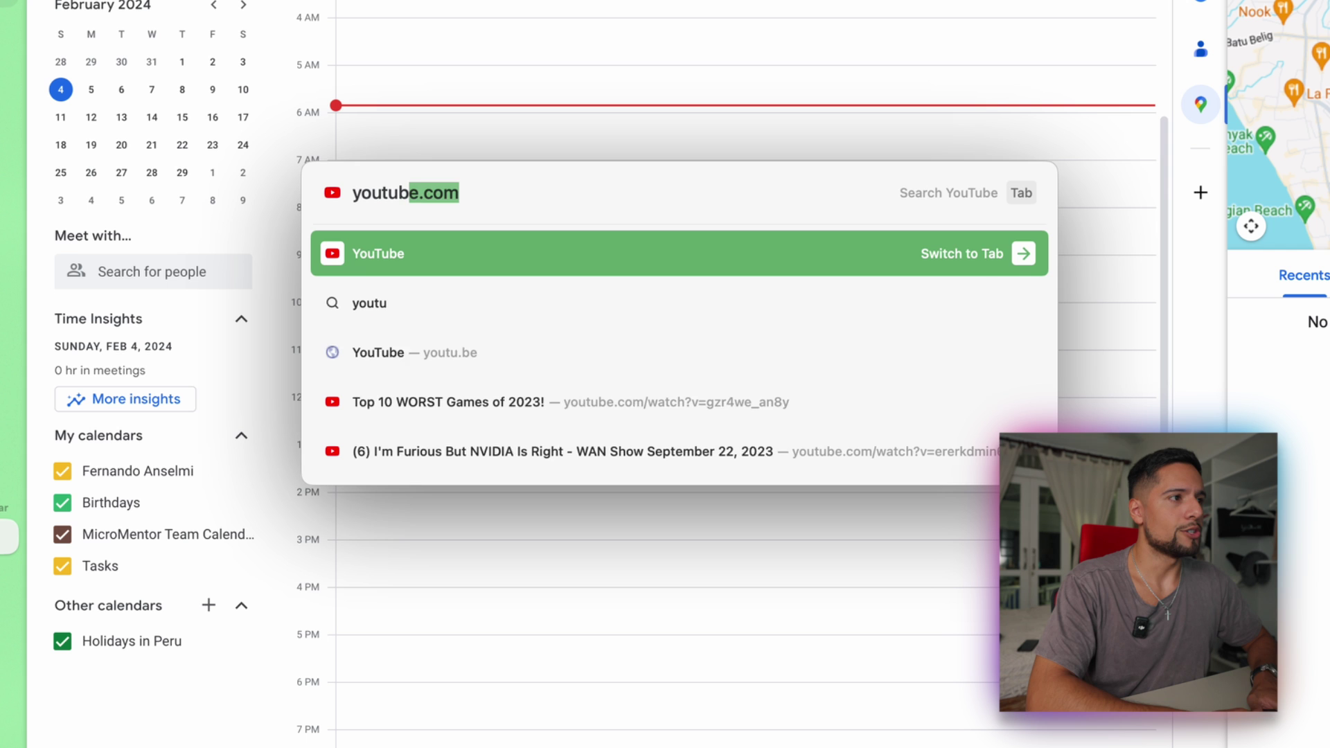
pyautogui.press('Tab')
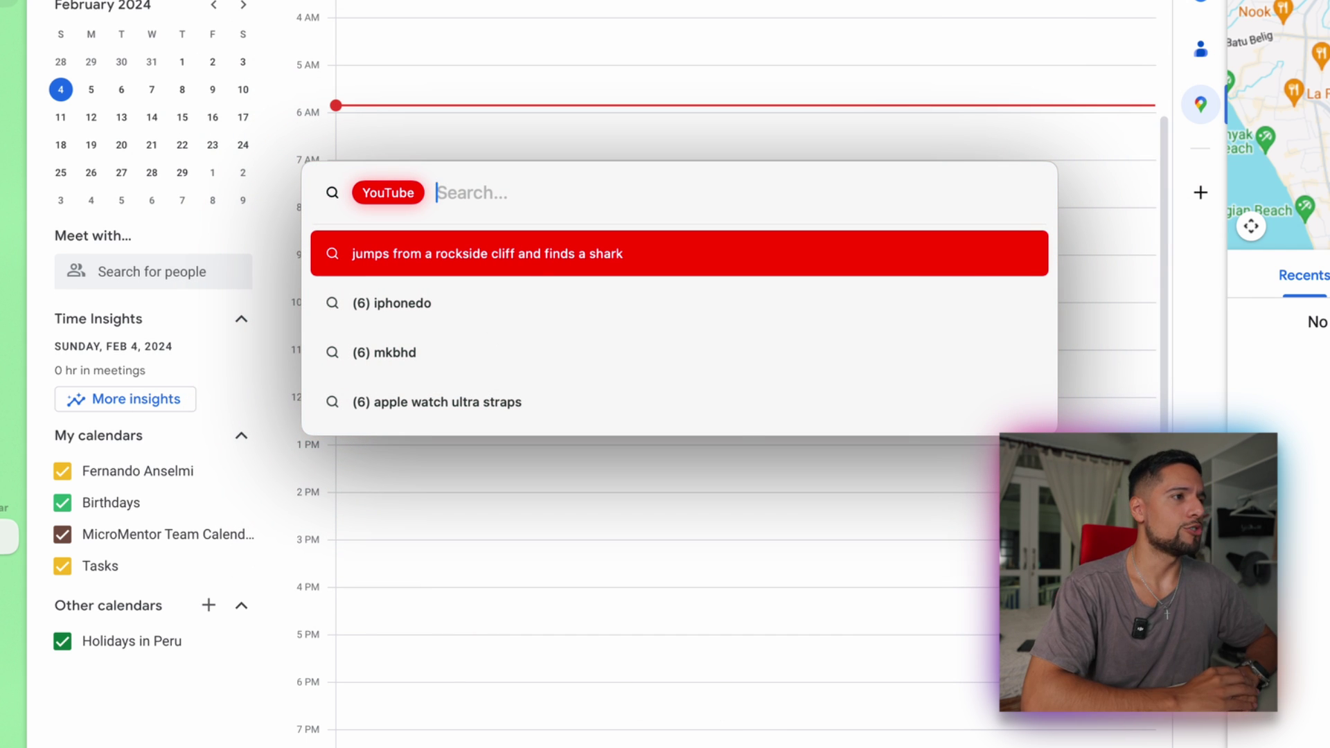
pyautogui.write('best sopng')
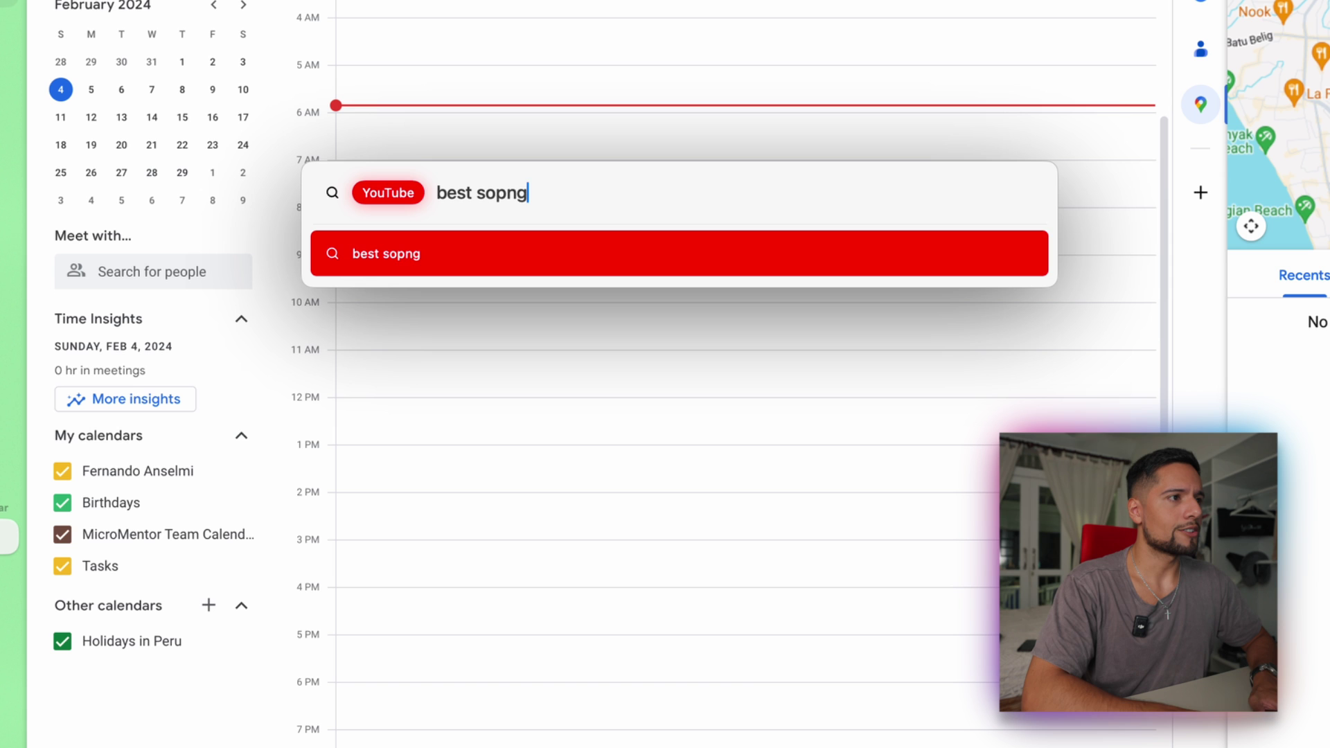
pyautogui.press('BackSpace')
pyautogui.press('BackSpace')
pyautogui.press('BackSpace')
pyautogui.write('ngs 2023')
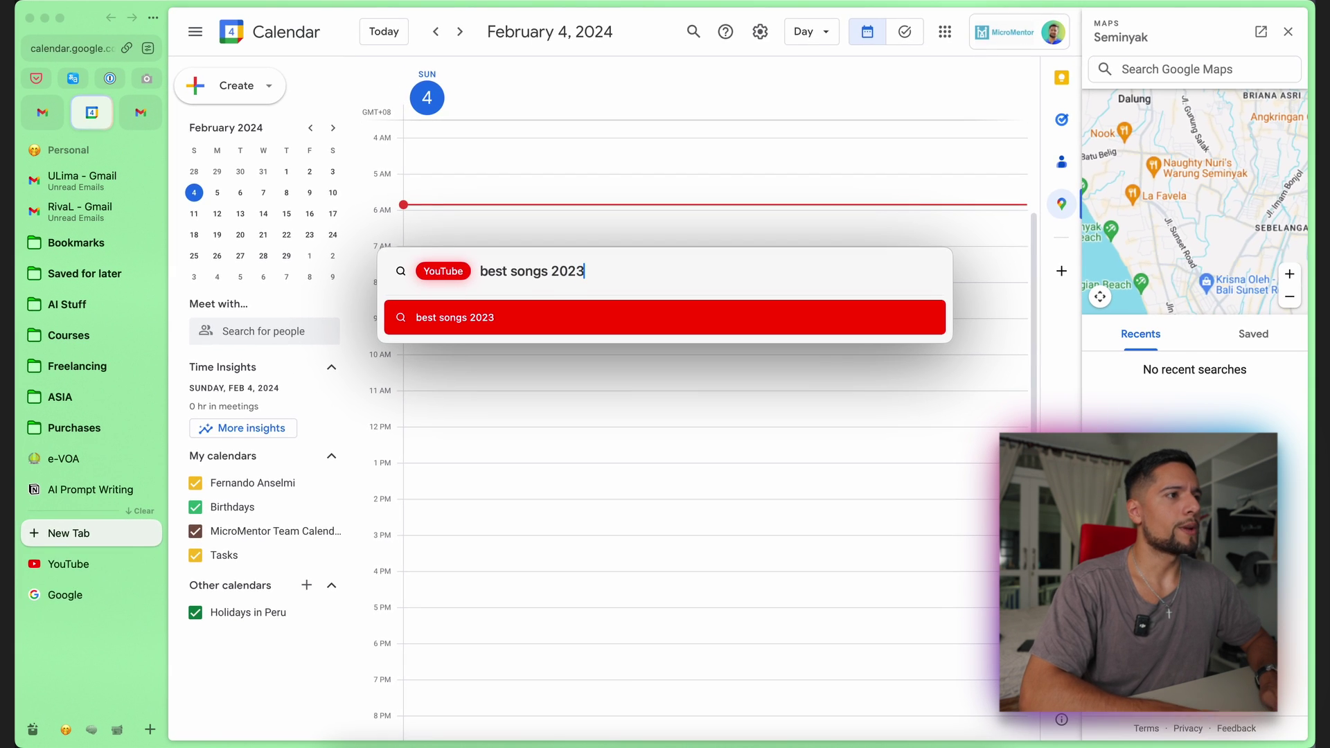
pyautogui.press('Return')
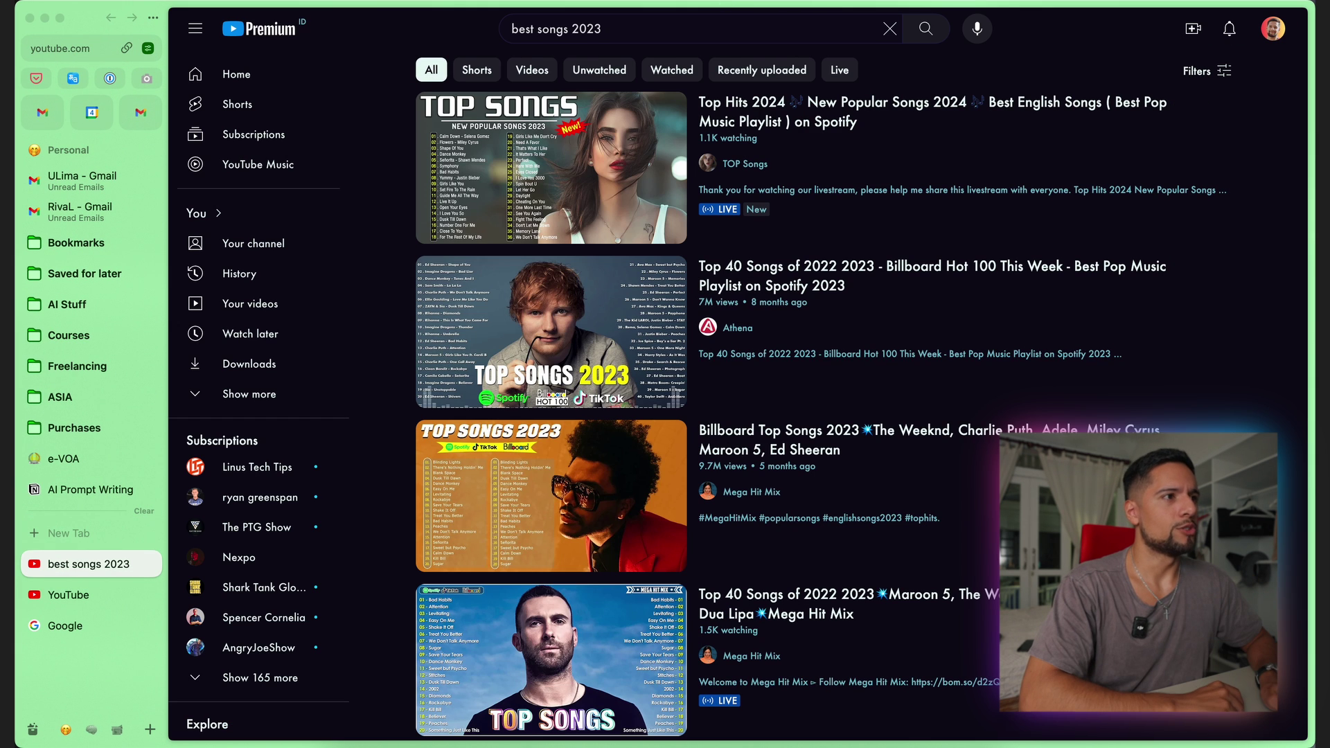
# Step: Search Google Maps for 'spain' from the command bar in a new tab
pyautogui.press('super+t')
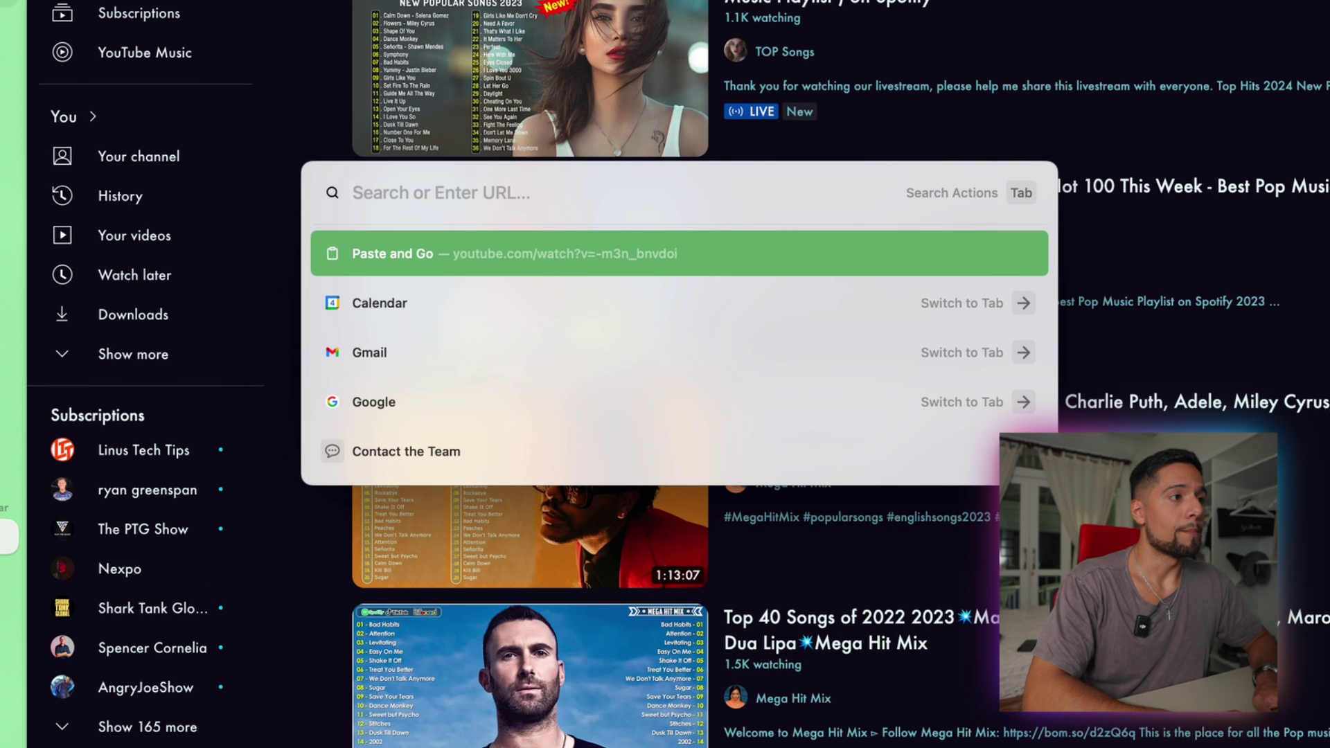
pyautogui.write('maps')
pyautogui.press('Tab')
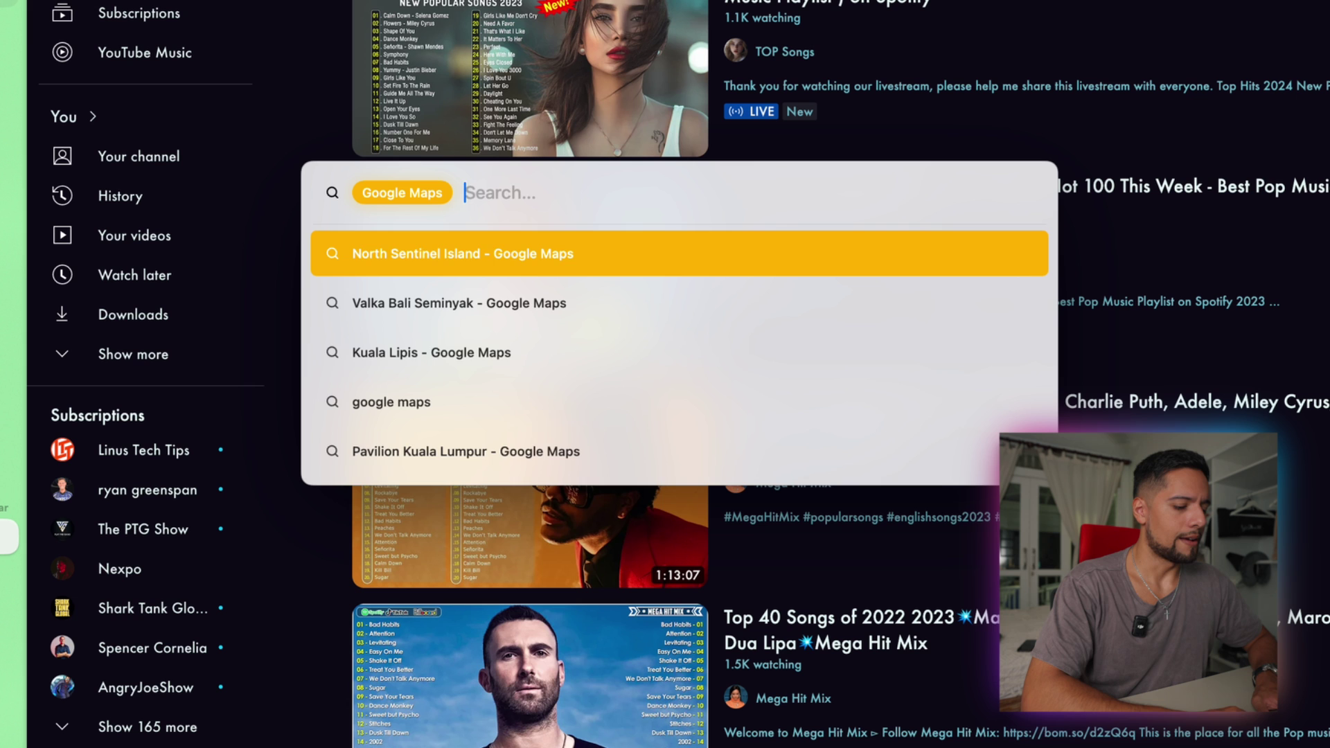
pyautogui.write('spain')
pyautogui.press('Return')
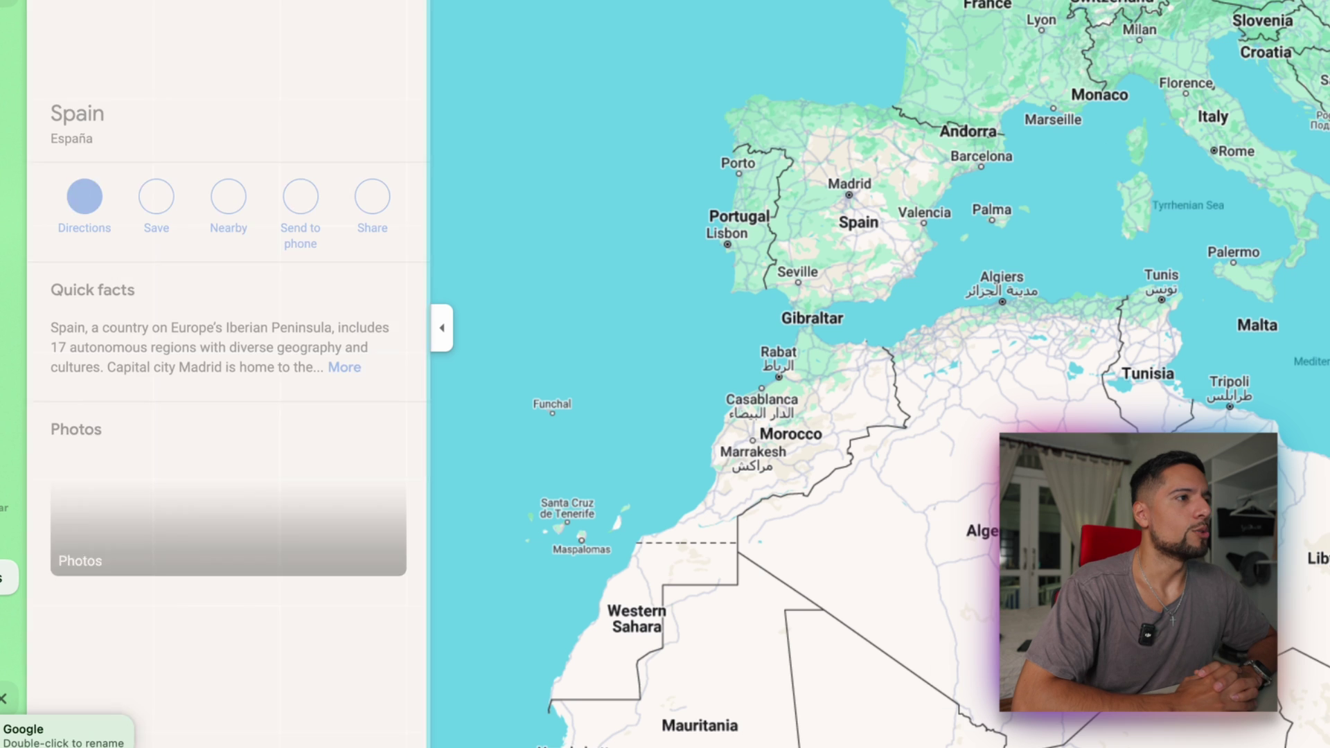
# Step: Open gmail.com in another new tab
pyautogui.press('super+e')
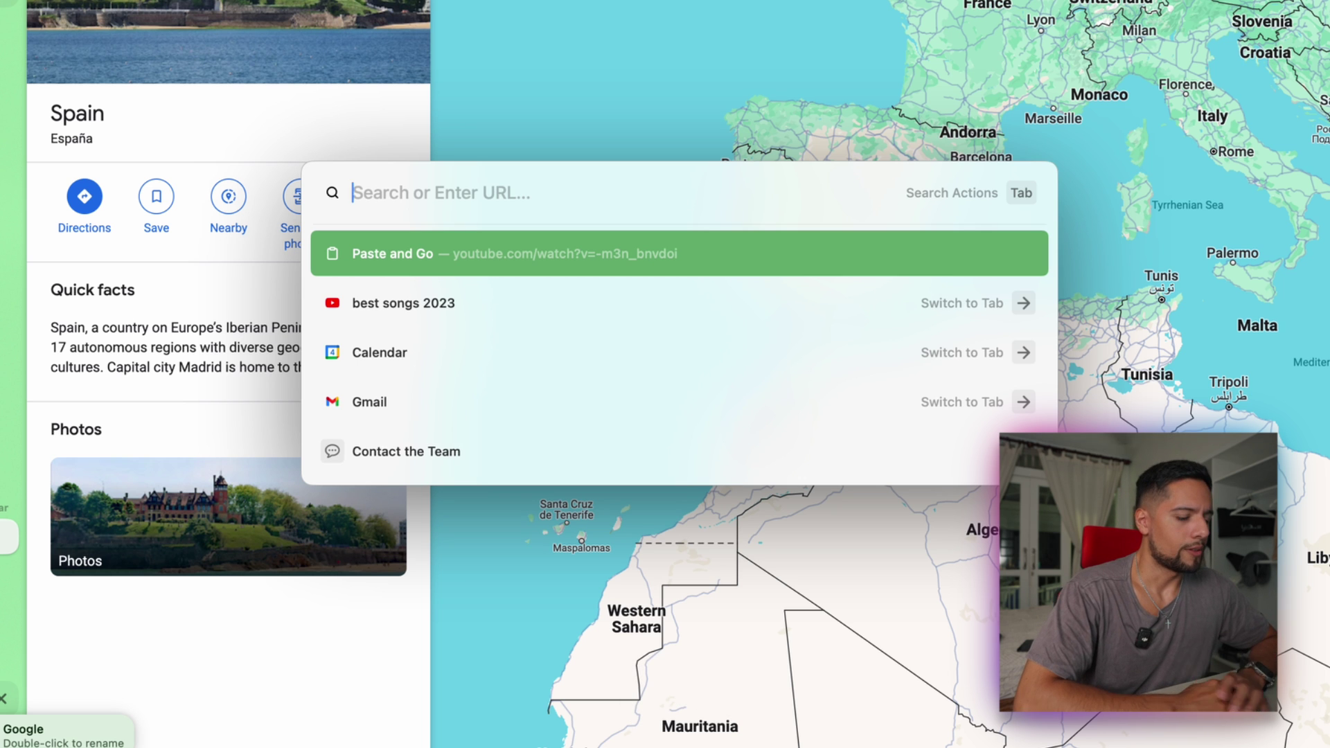
pyautogui.write('gmail.com')
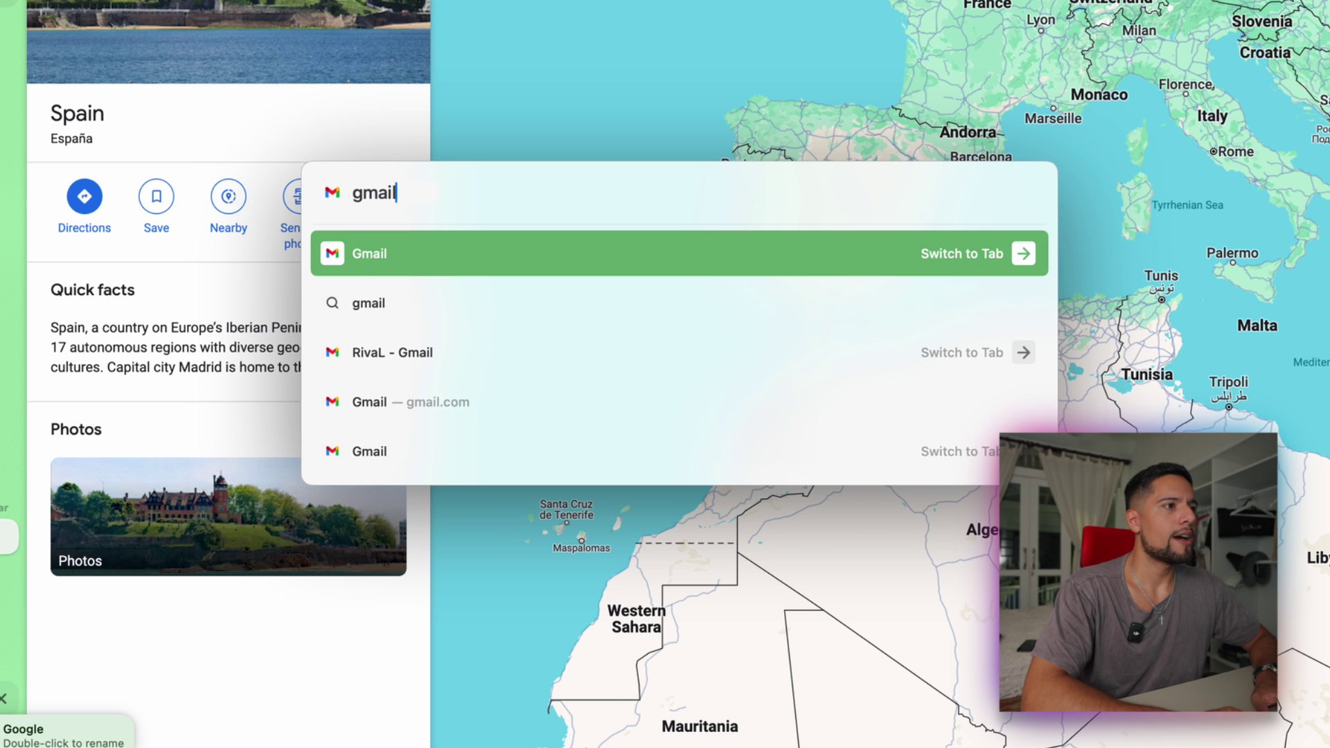
pyautogui.press('Return')
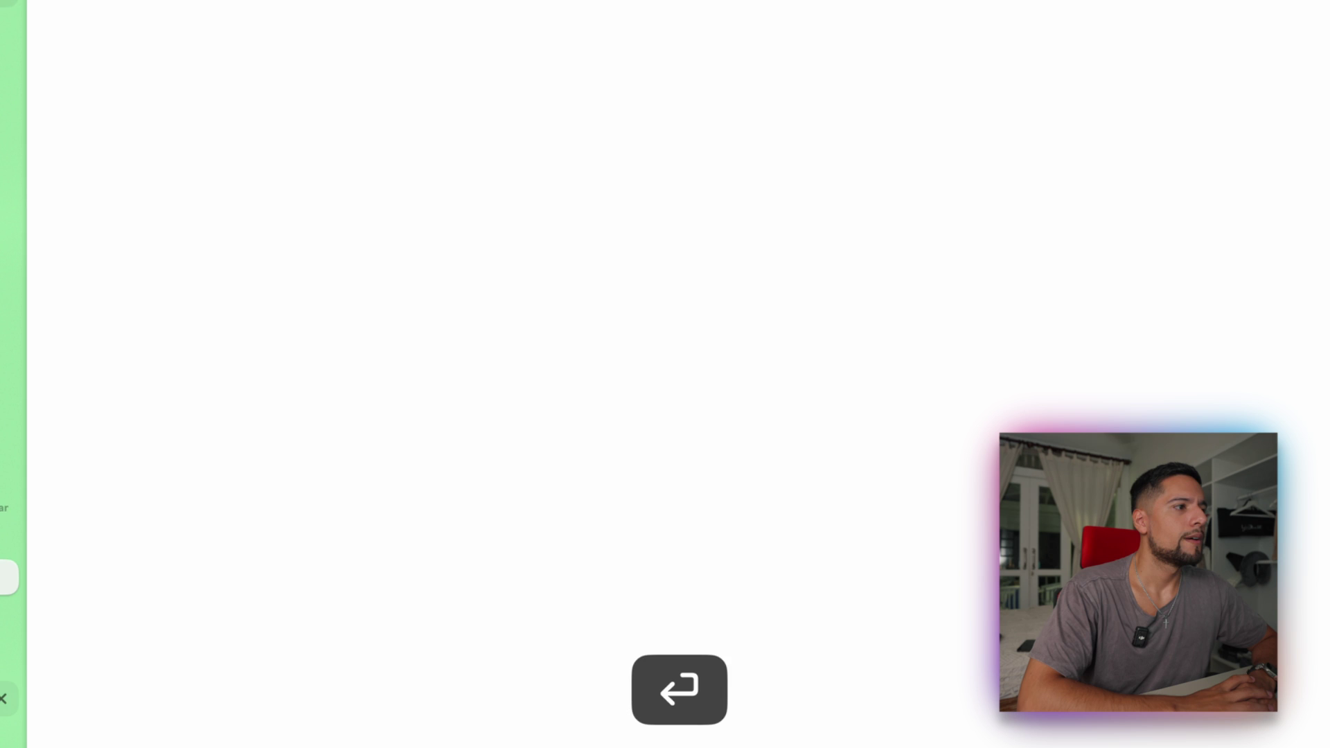
# Step: Open Arc settings, view General, Profiles, Max, Shortcuts, Links and Advanced panes, then close it
pyautogui.press('super+t')
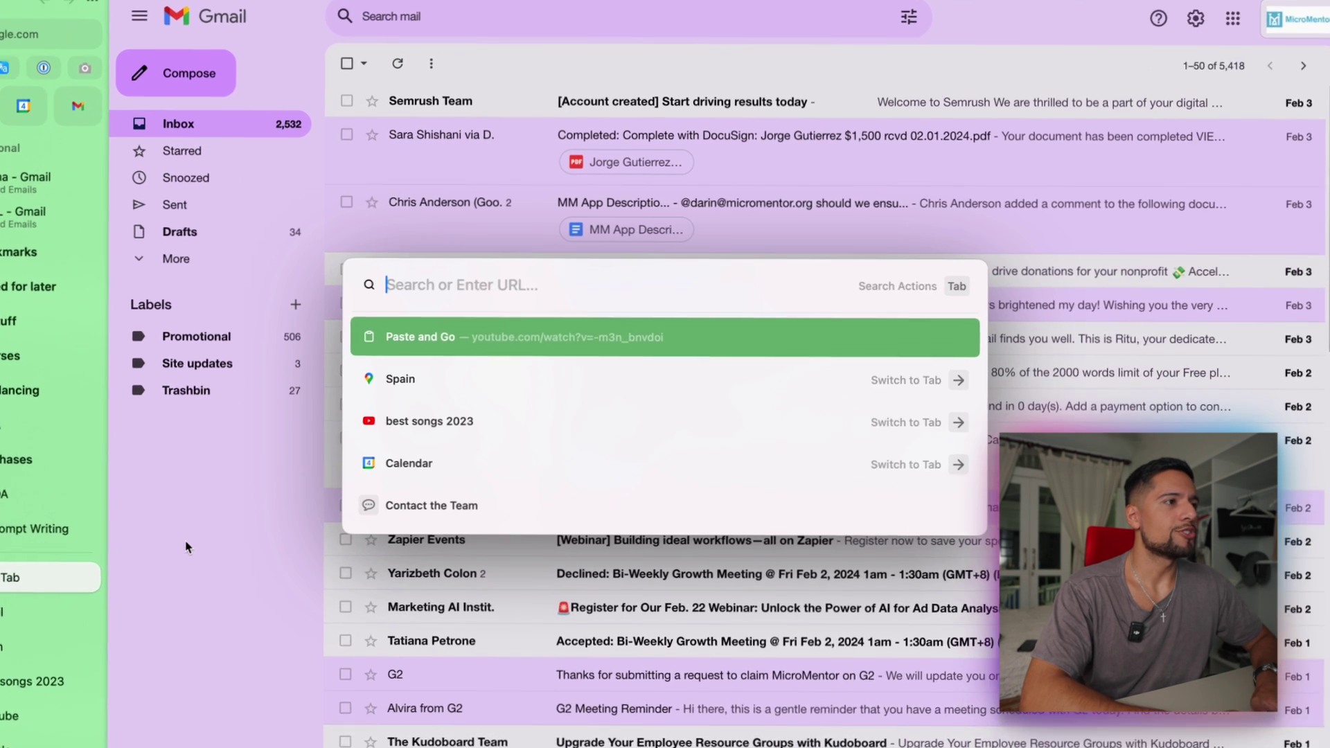
pyautogui.write('setting')
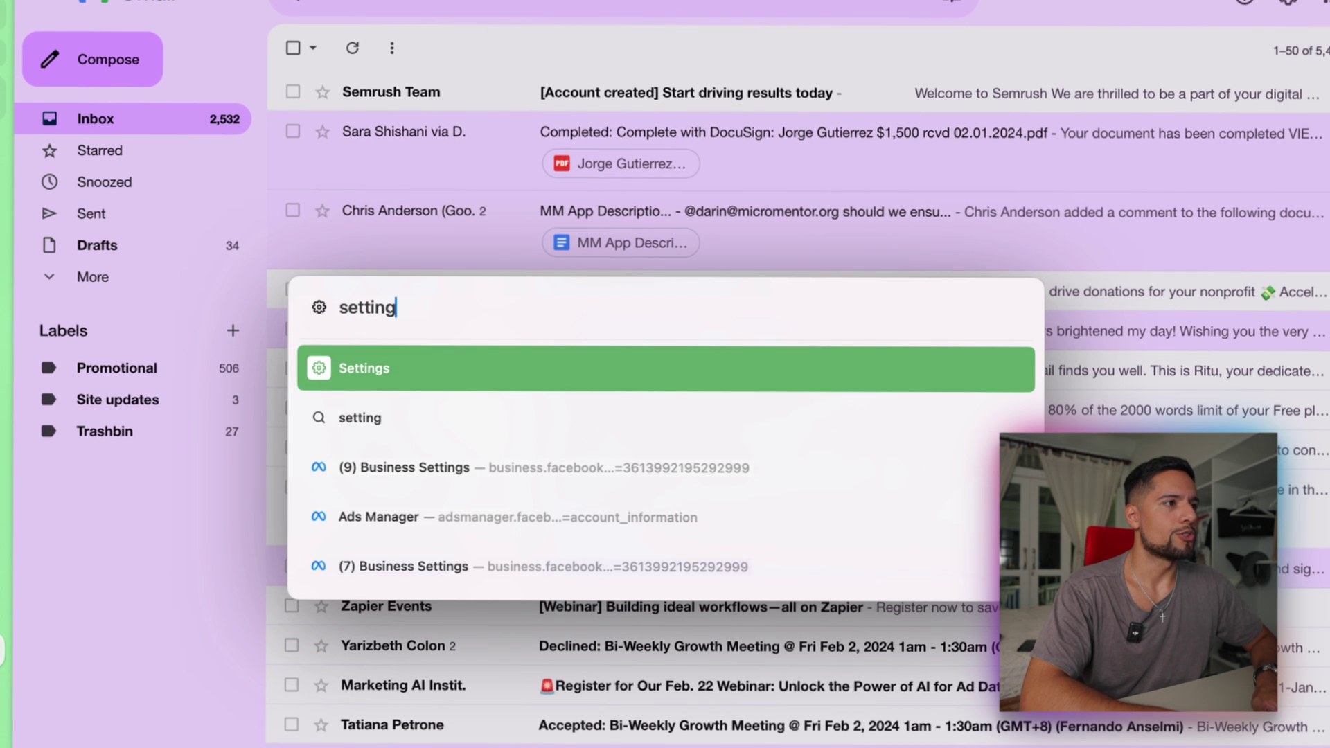
pyautogui.write('s')
pyautogui.press('Return')
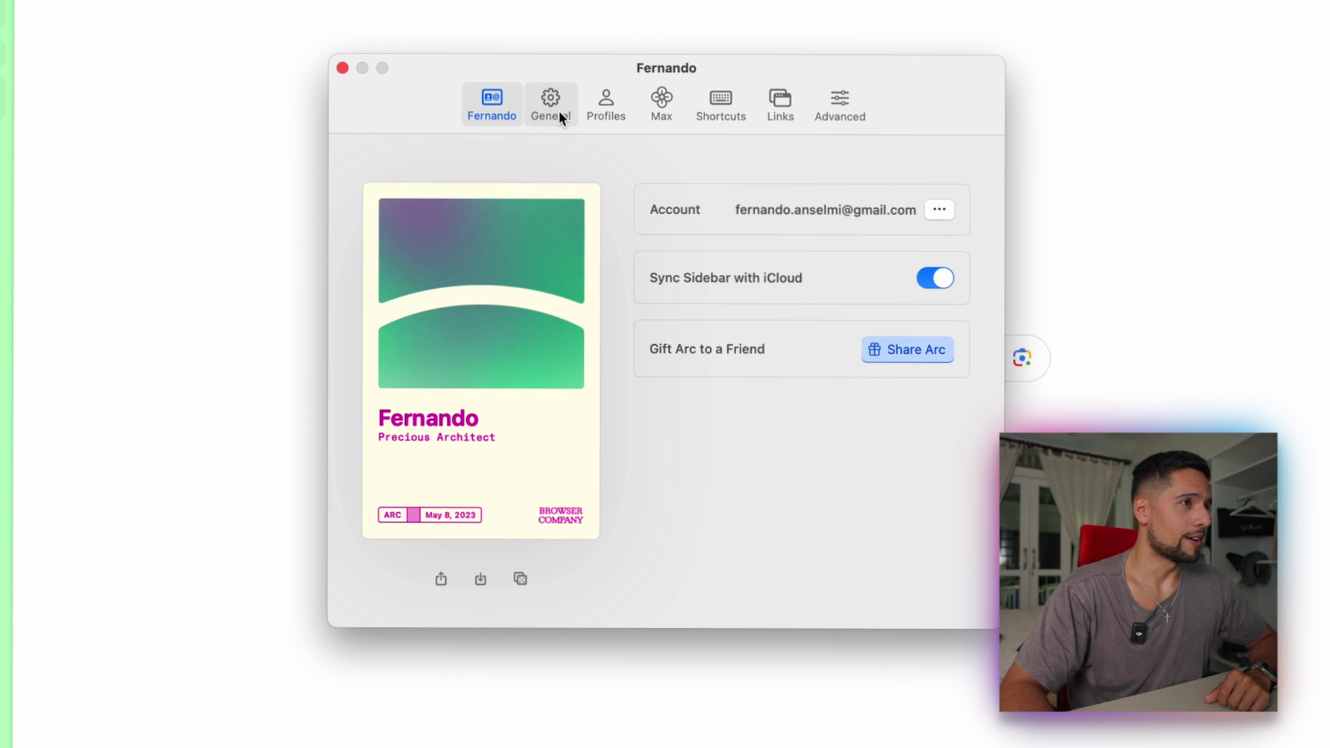
pyautogui.click(551, 105)
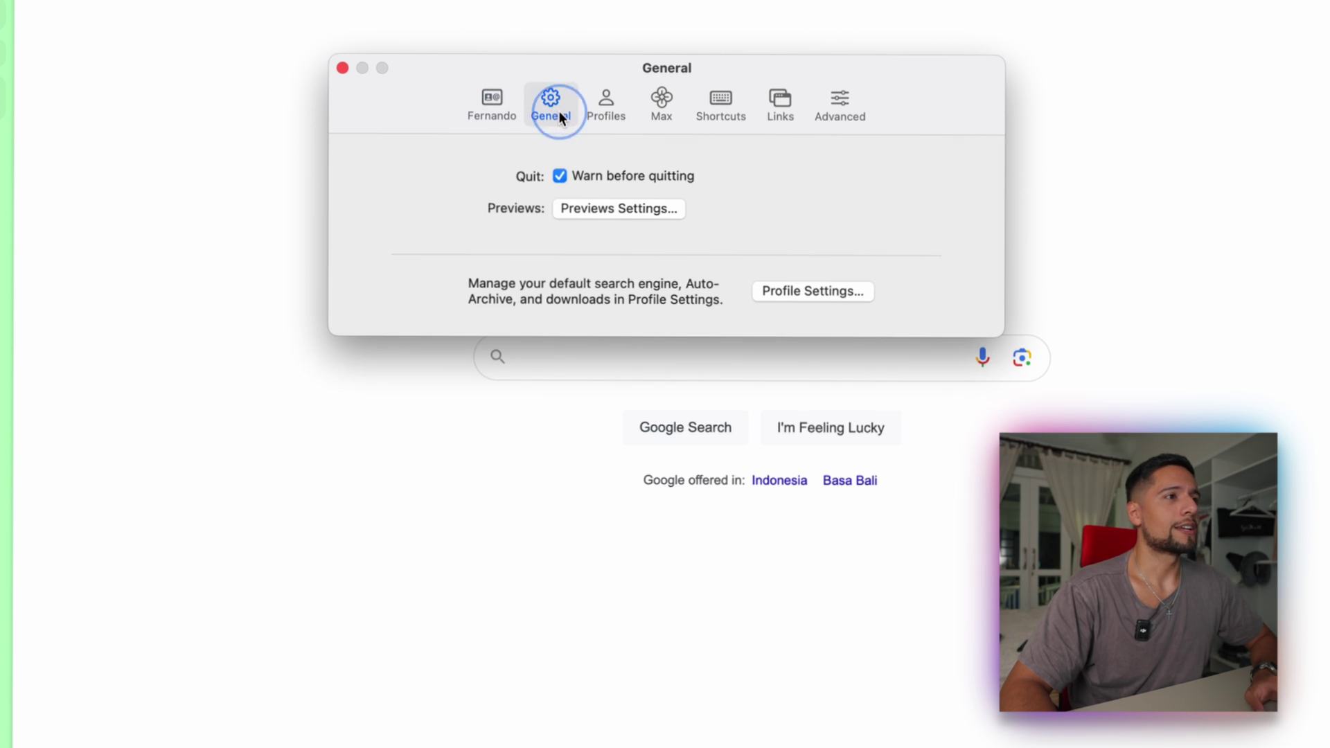
pyautogui.click(617, 107)
pyautogui.click(656, 105)
pyautogui.click(734, 114)
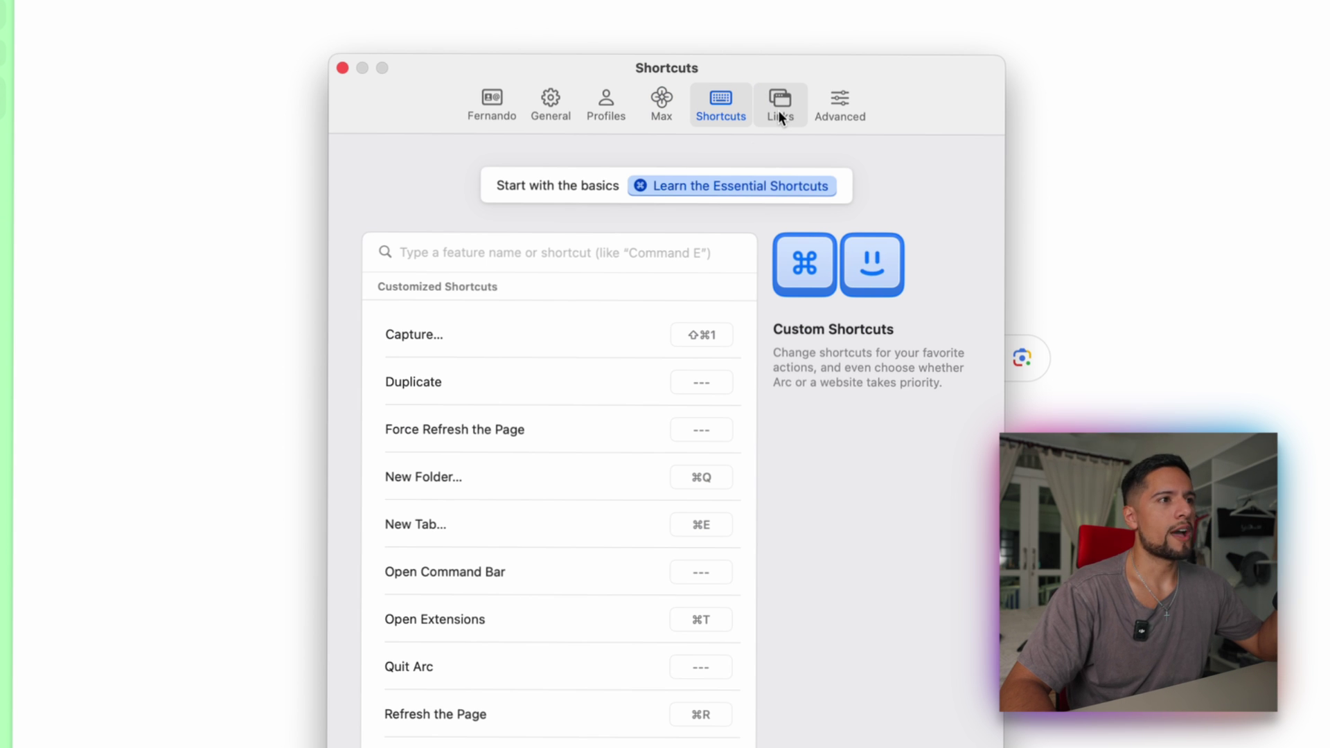
pyautogui.click(779, 110)
pyautogui.click(828, 109)
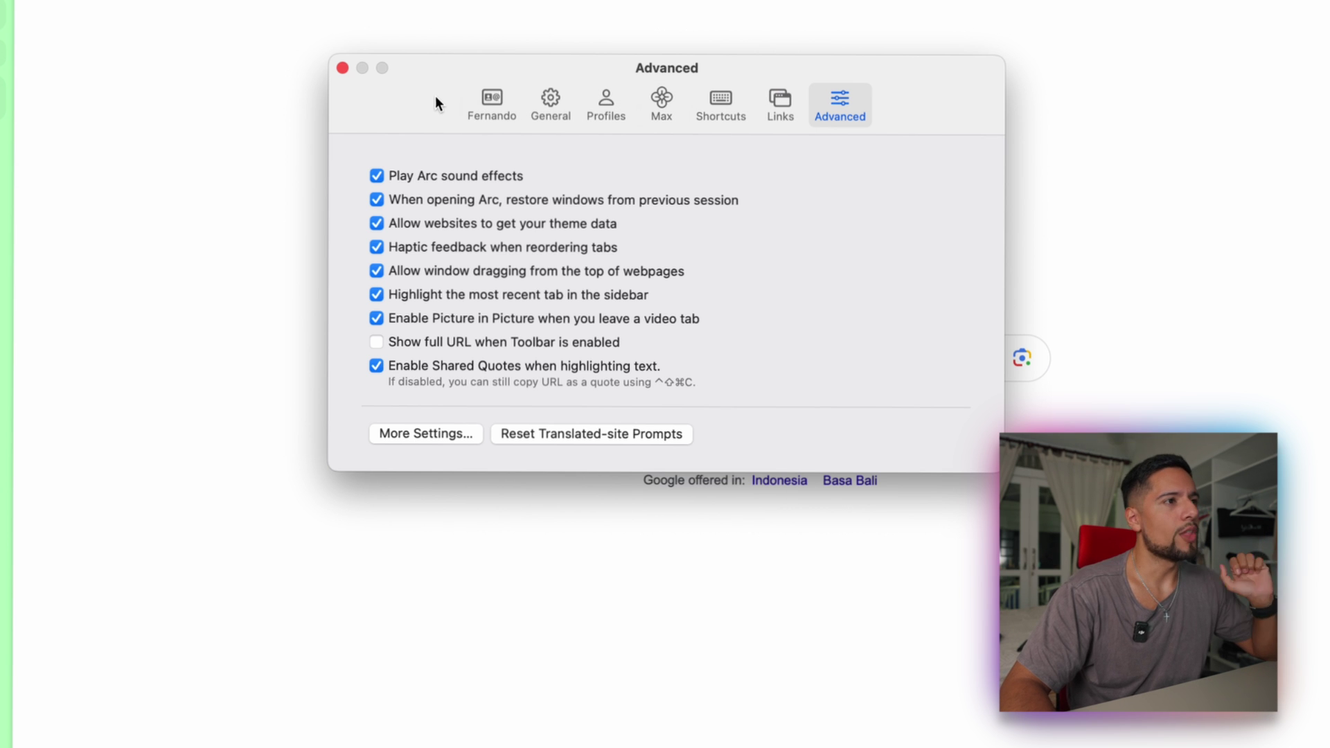
pyautogui.press('cmd+w')
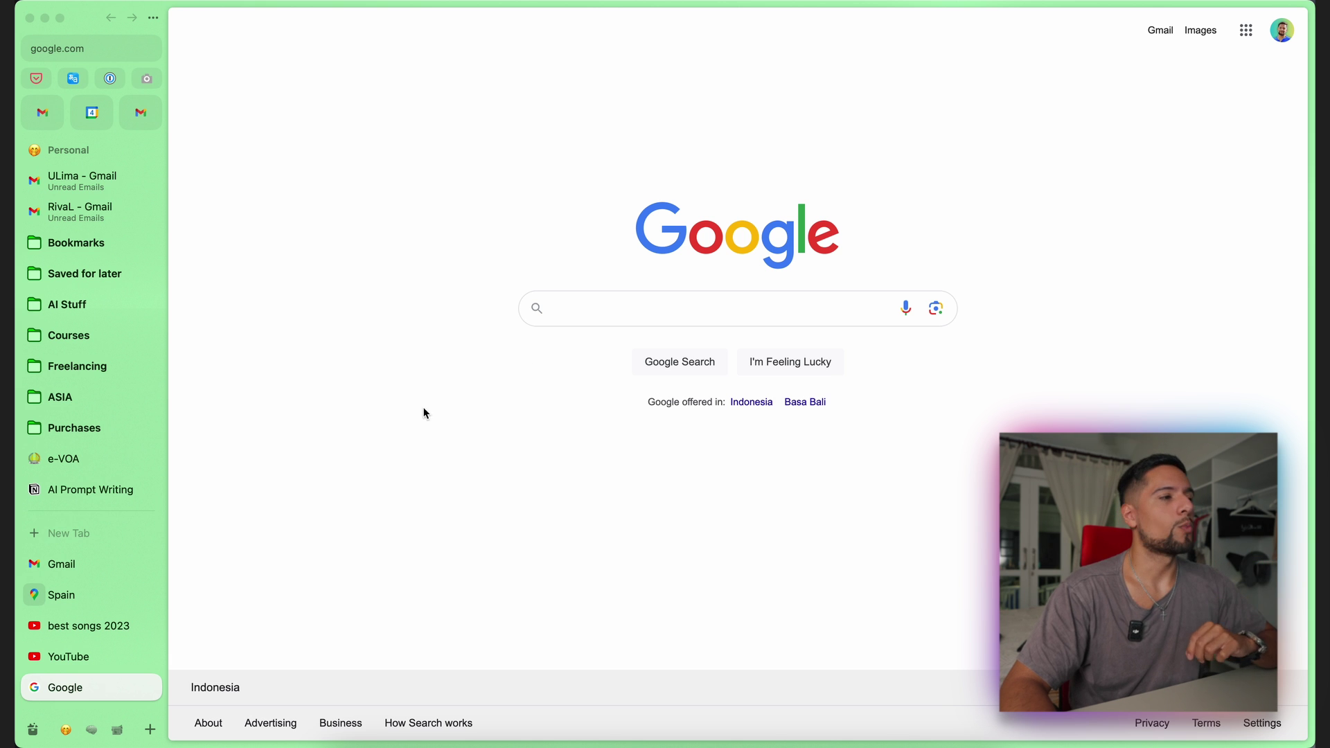
# Step: Drag the Spain map tab onto best songs 2023 to split them, then adjust the divider
pyautogui.click(94, 593)
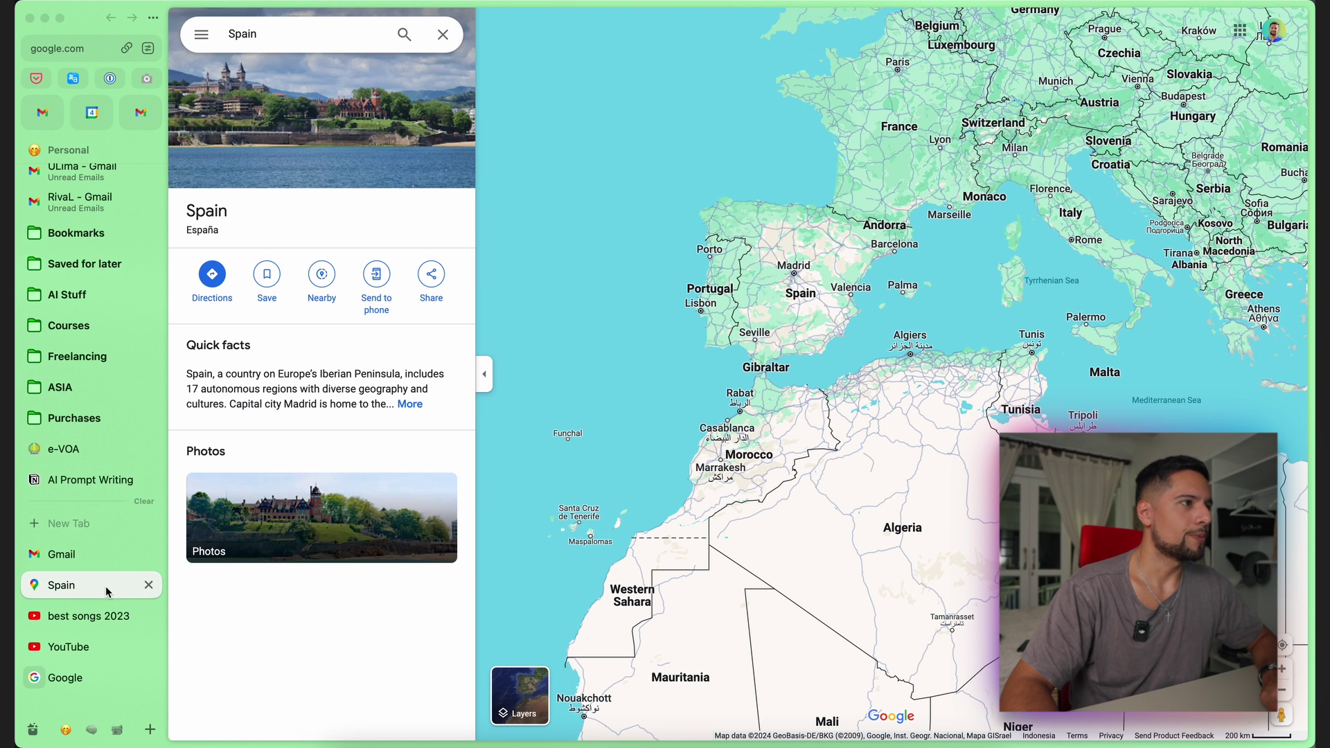
pyautogui.scroll(-2, 894, 499)
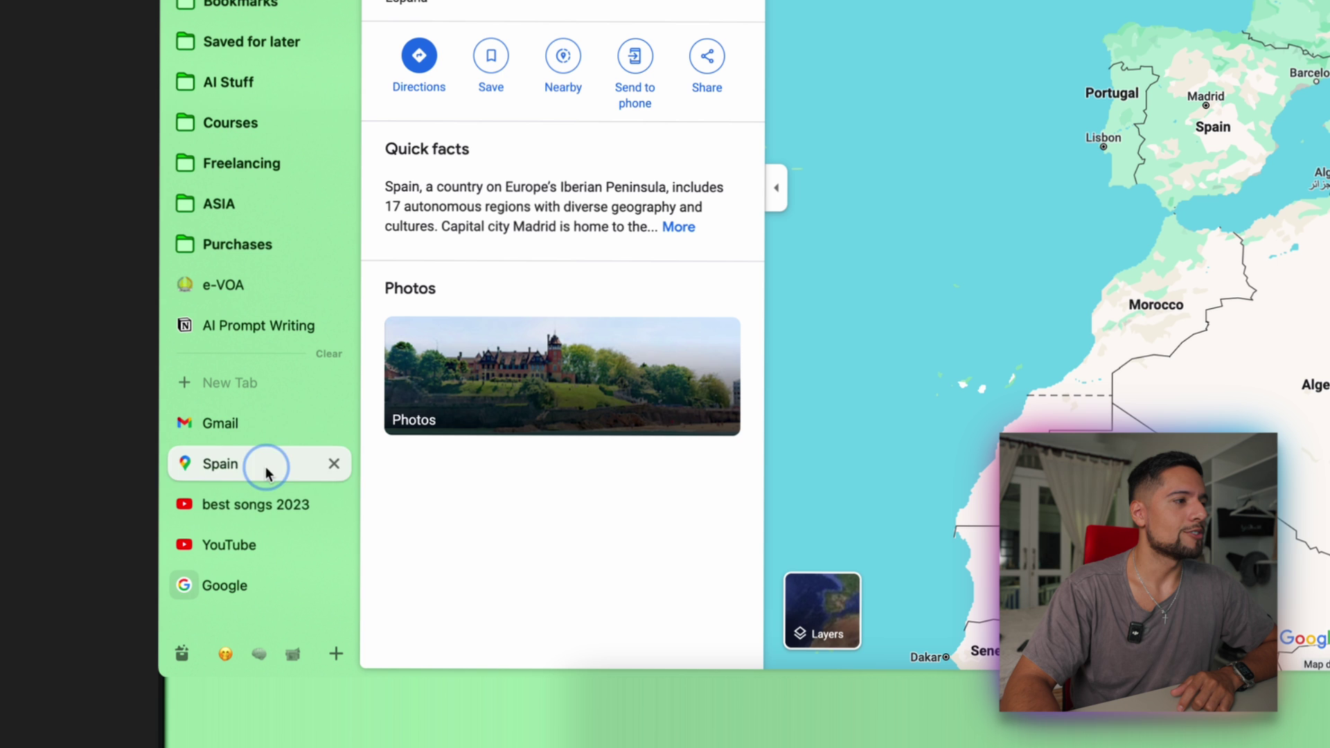
pyautogui.moveTo(265, 467); pyautogui.dragTo(315, 514)
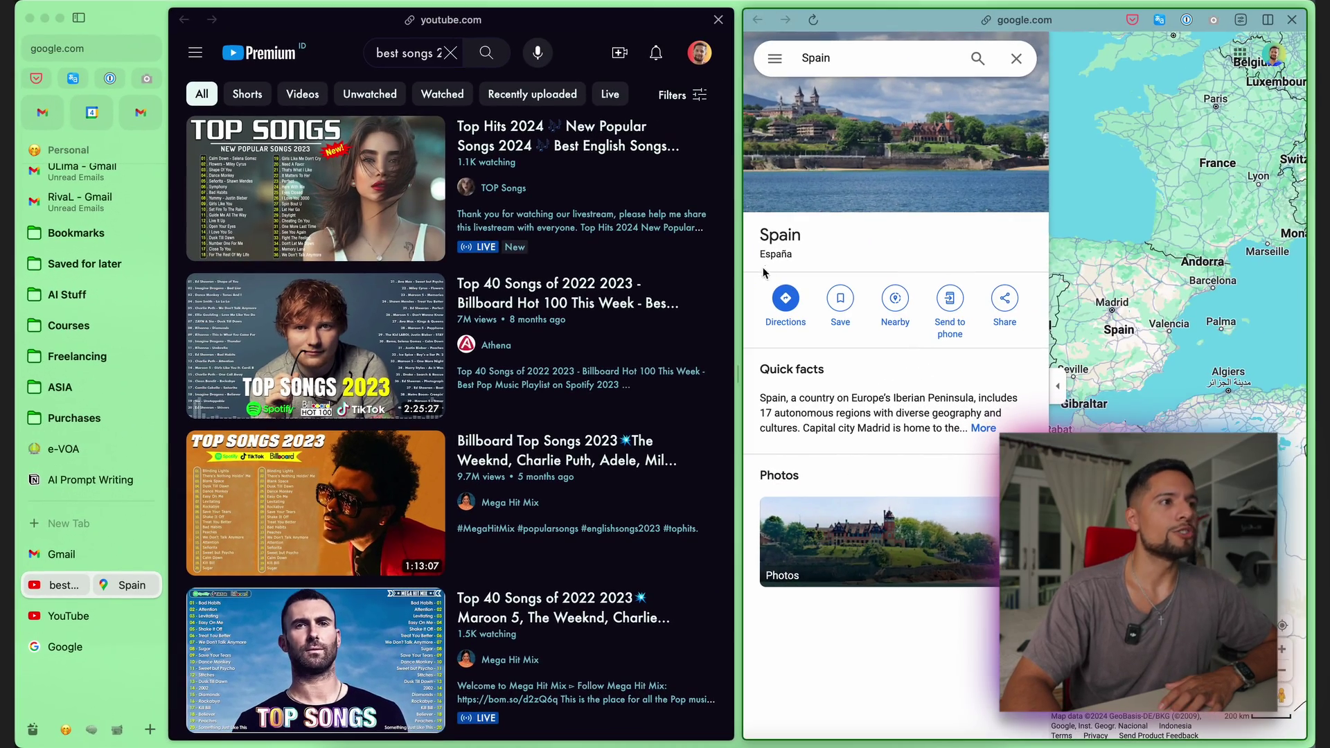
pyautogui.moveTo(741, 220); pyautogui.dragTo(448, 201)
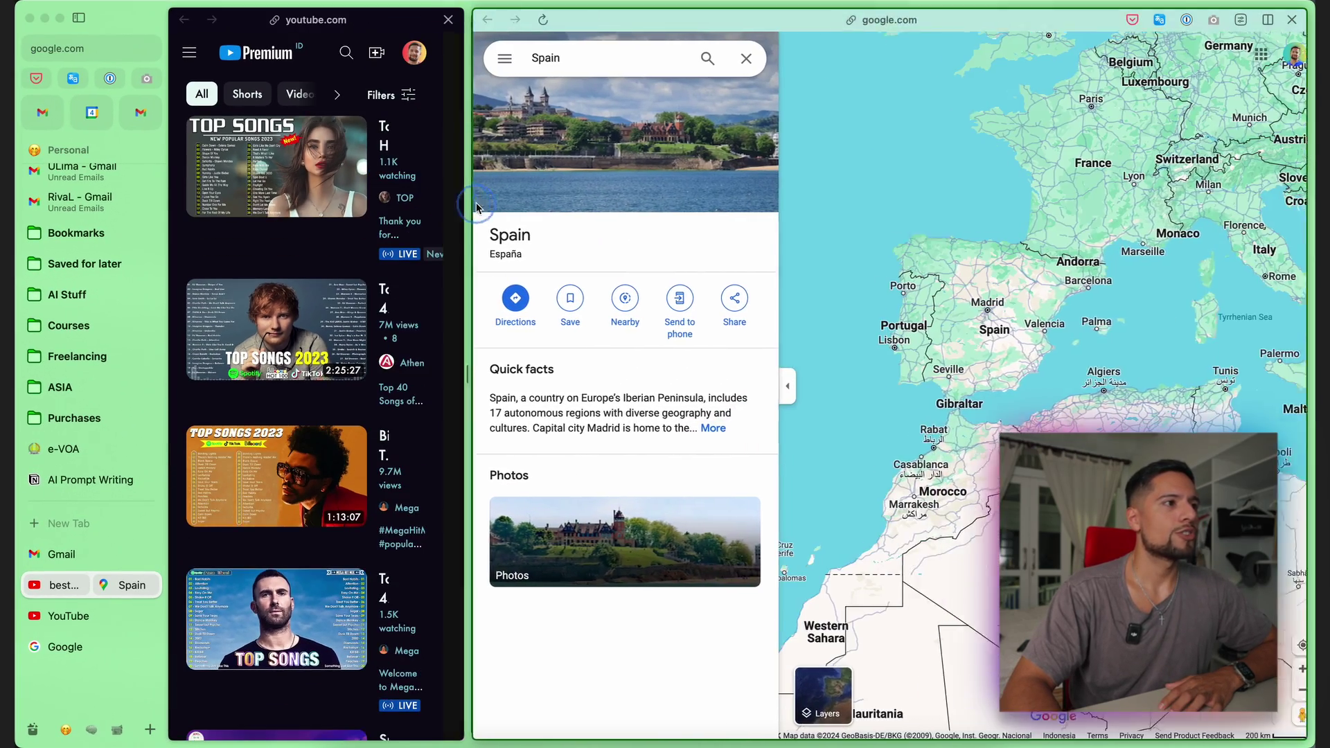
pyautogui.moveTo(477, 207); pyautogui.dragTo(713, 229)
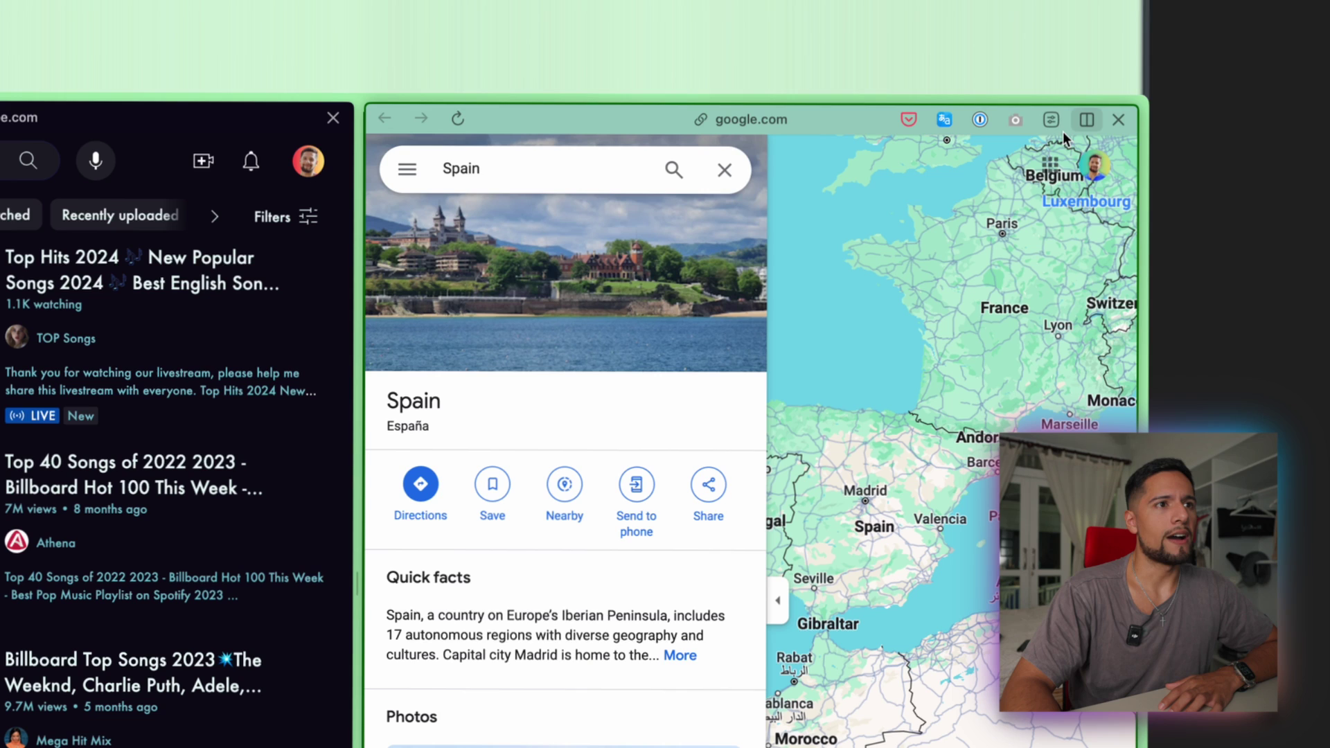
# Step: Convert to a vertical split, give Maps more height, then separate the two tabs again
pyautogui.click(1063, 131)
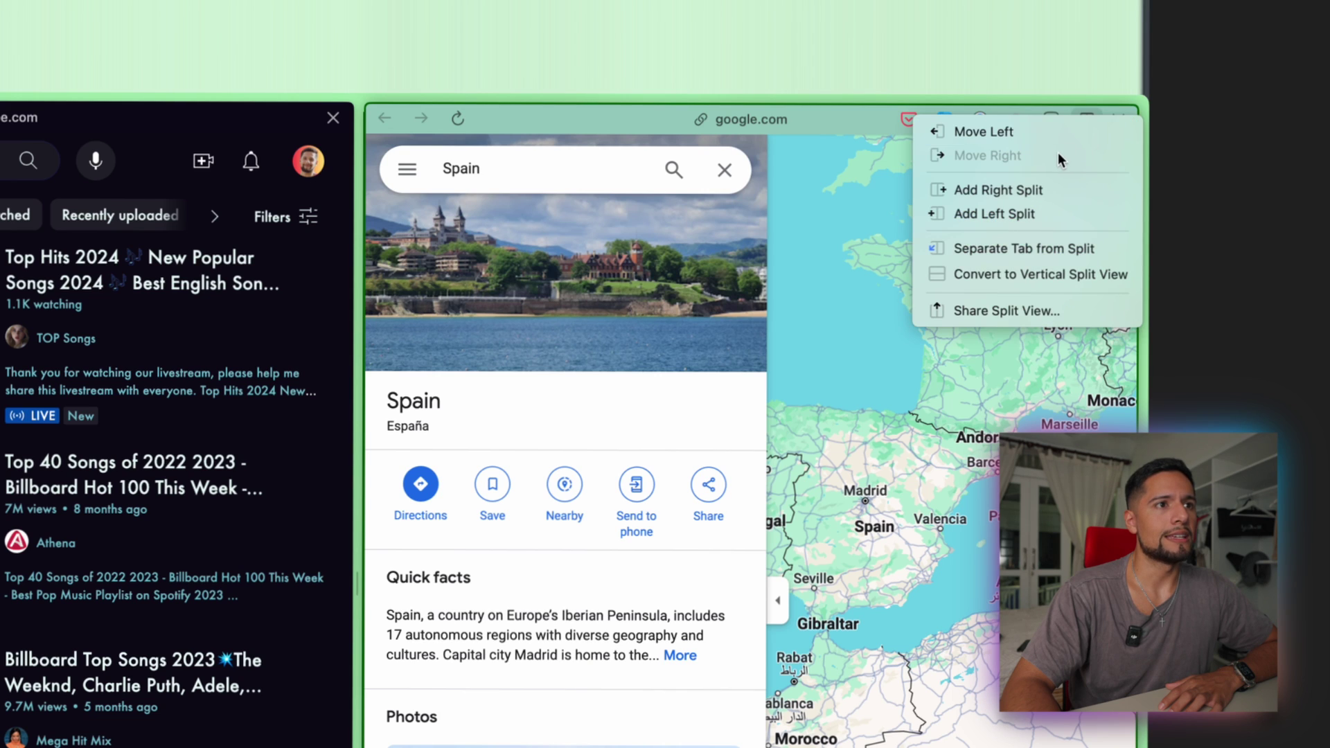
pyautogui.click(1041, 275)
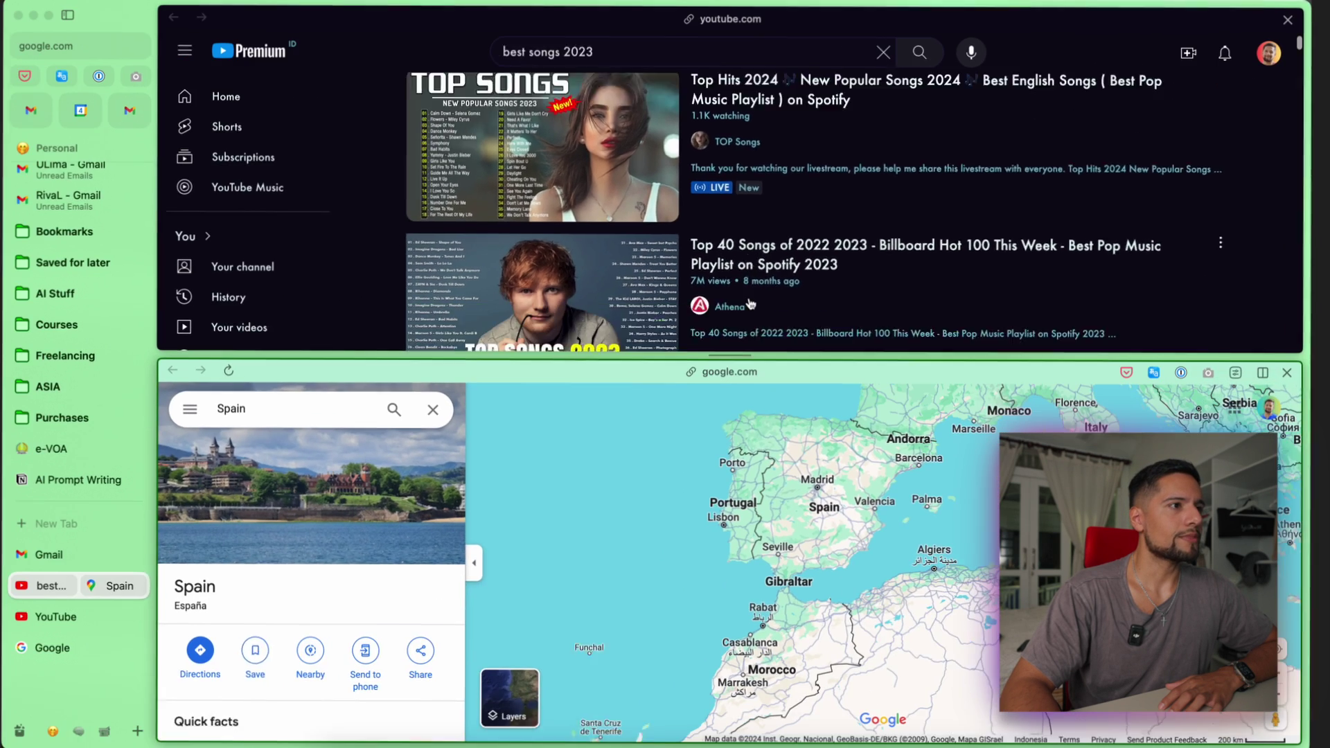
pyautogui.scroll(-5, 750, 302)
pyautogui.scroll(-3, 749, 576)
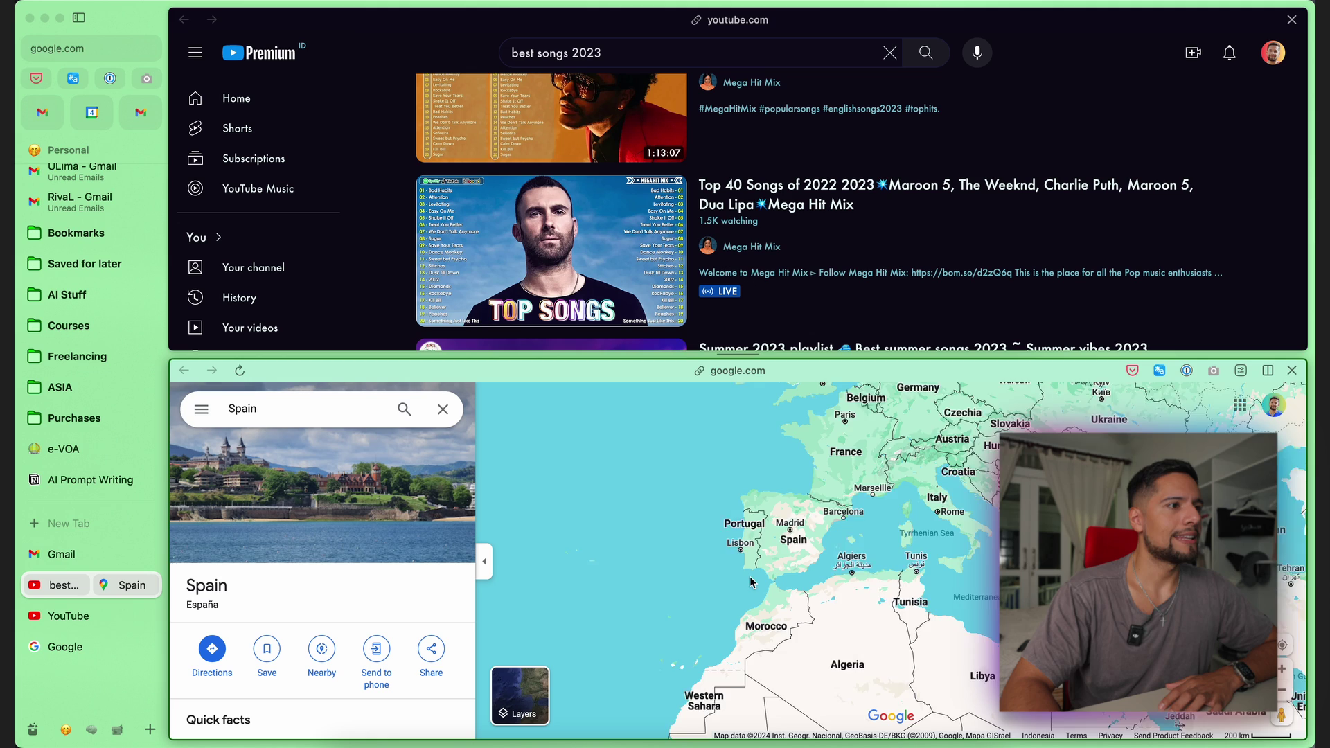
pyautogui.moveTo(697, 356); pyautogui.dragTo(692, 248)
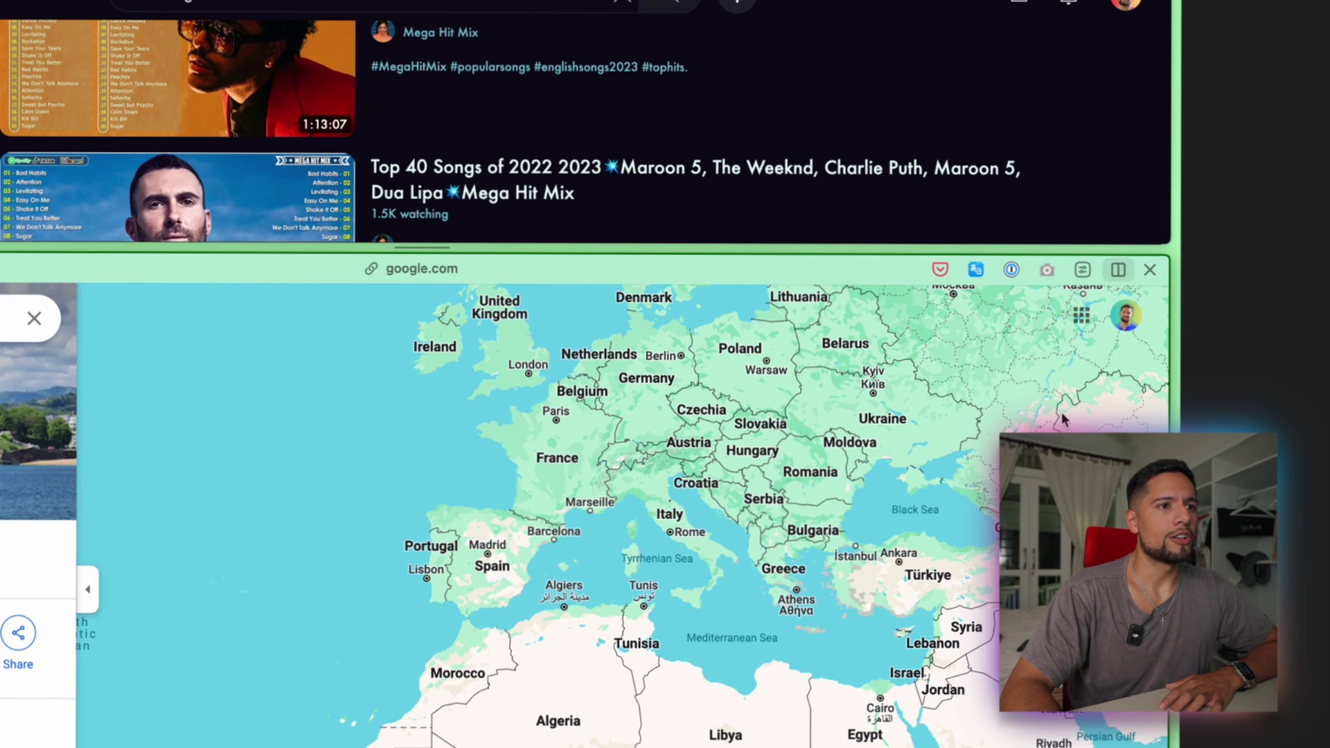
pyautogui.click(1118, 270)
pyautogui.click(1060, 395)
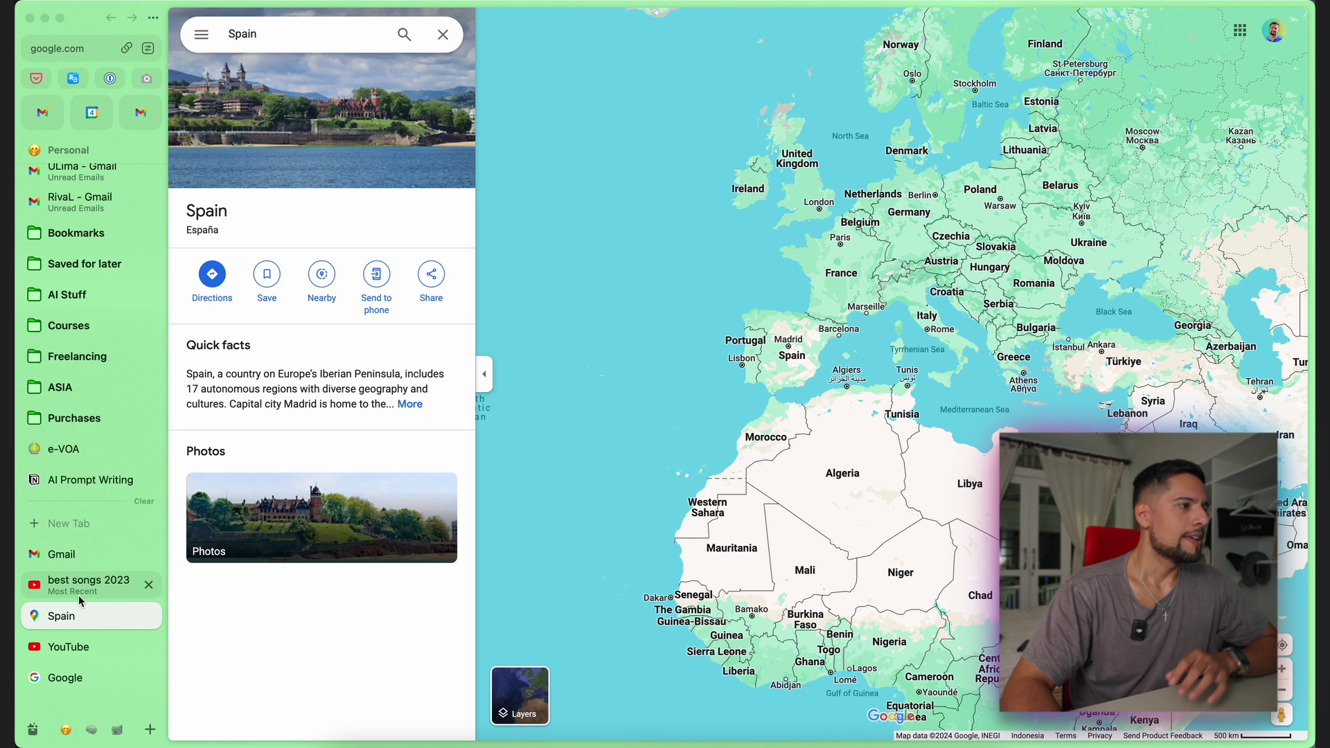
# Step: Split the best songs 2023 tab with the Spain map and clear the map's Spain search
pyautogui.moveTo(78, 596); pyautogui.dragTo(135, 586)
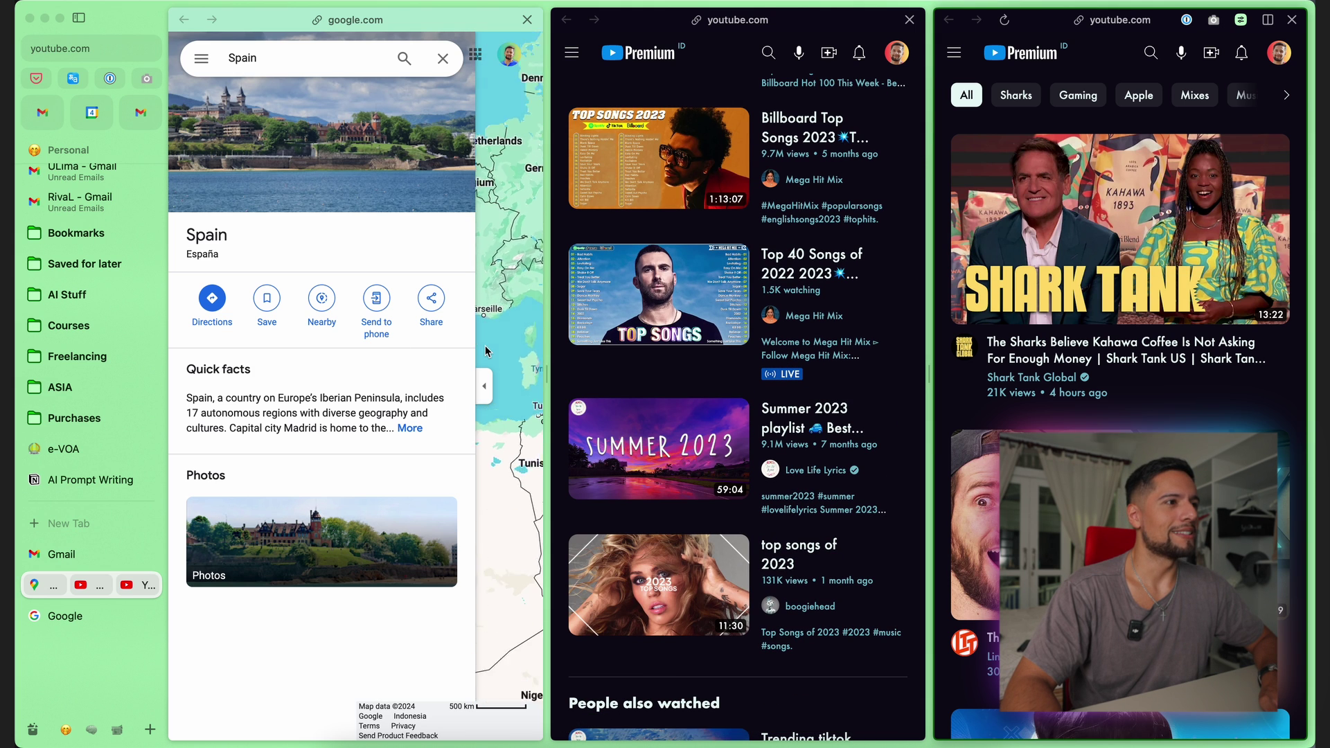
pyautogui.click(442, 58)
pyautogui.scroll(-2, 377, 279)
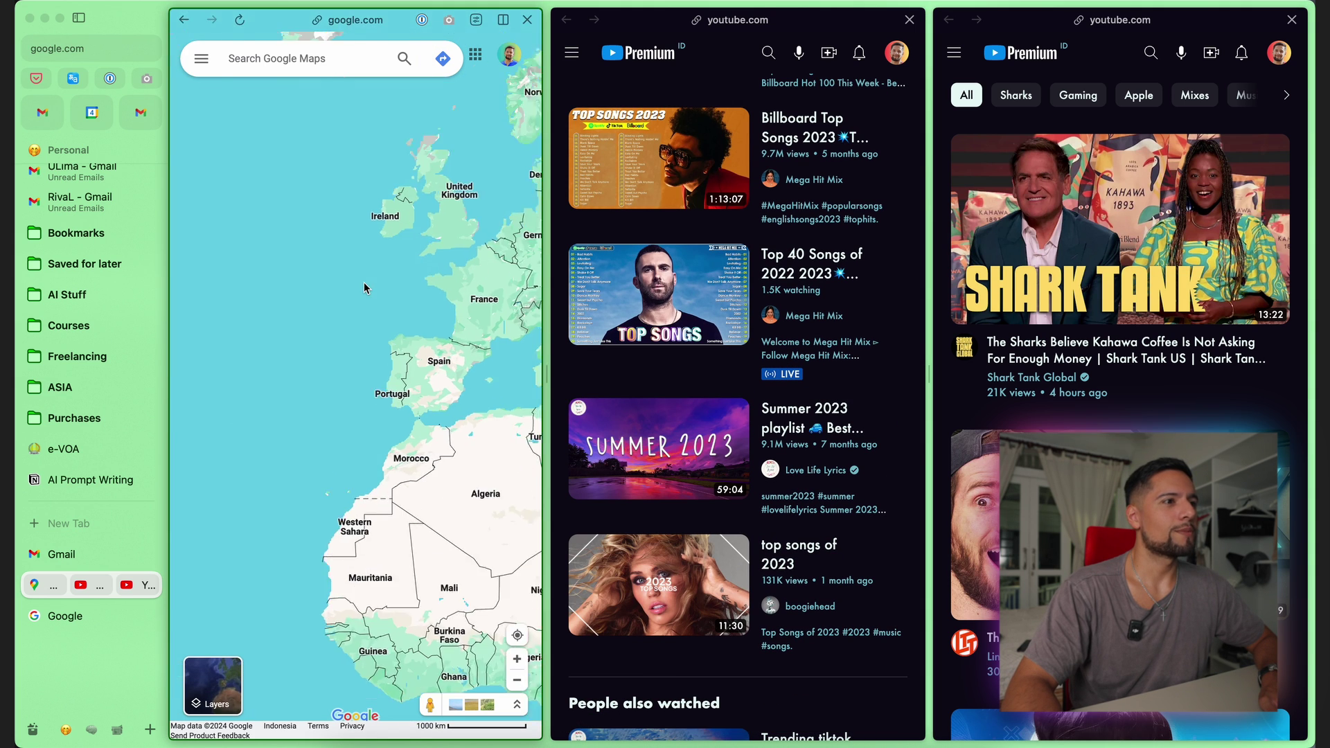
pyautogui.scroll(-5, 776, 375)
pyautogui.scroll(-10, 1068, 379)
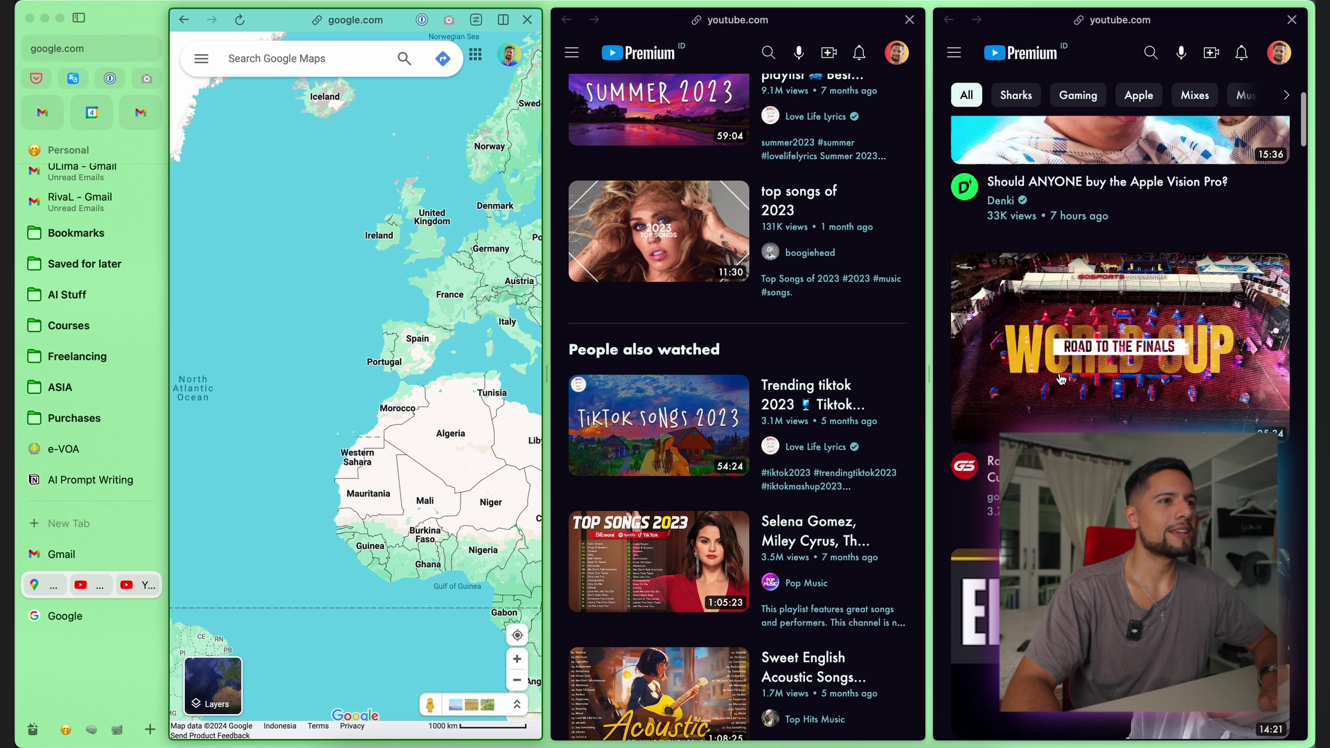
# Step: Toggle the sidebar's visibility with Cmd+S so the panes fill the window
pyautogui.press('super+s')
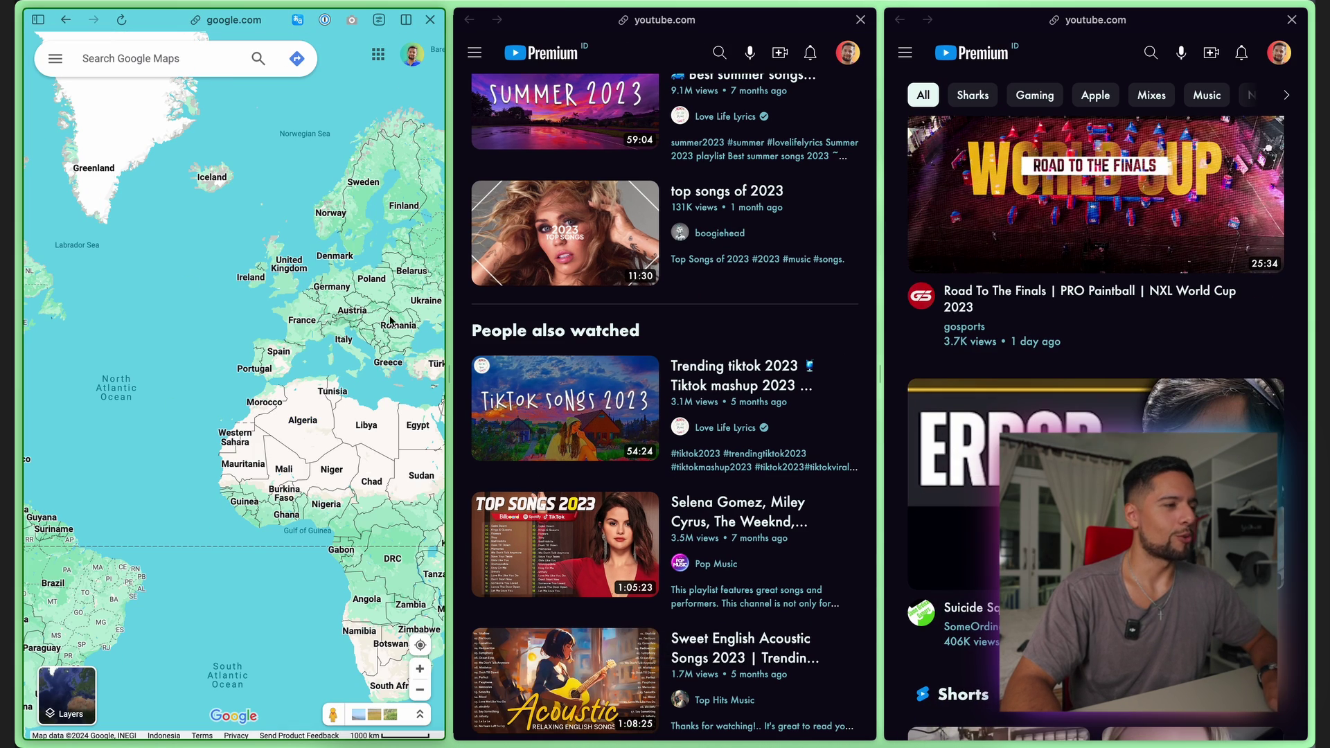
pyautogui.press('super+s')
pyautogui.press('super+s')
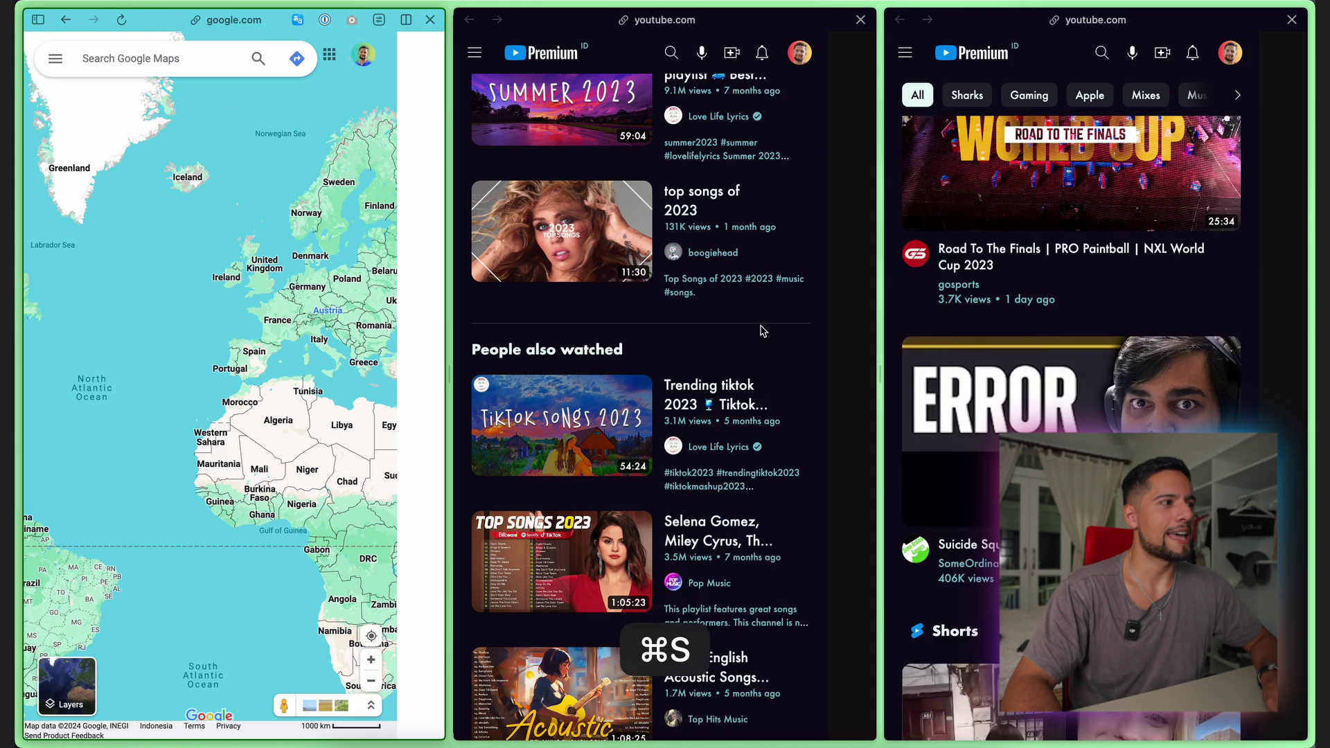
pyautogui.press('super+s')
pyautogui.press('super+s')
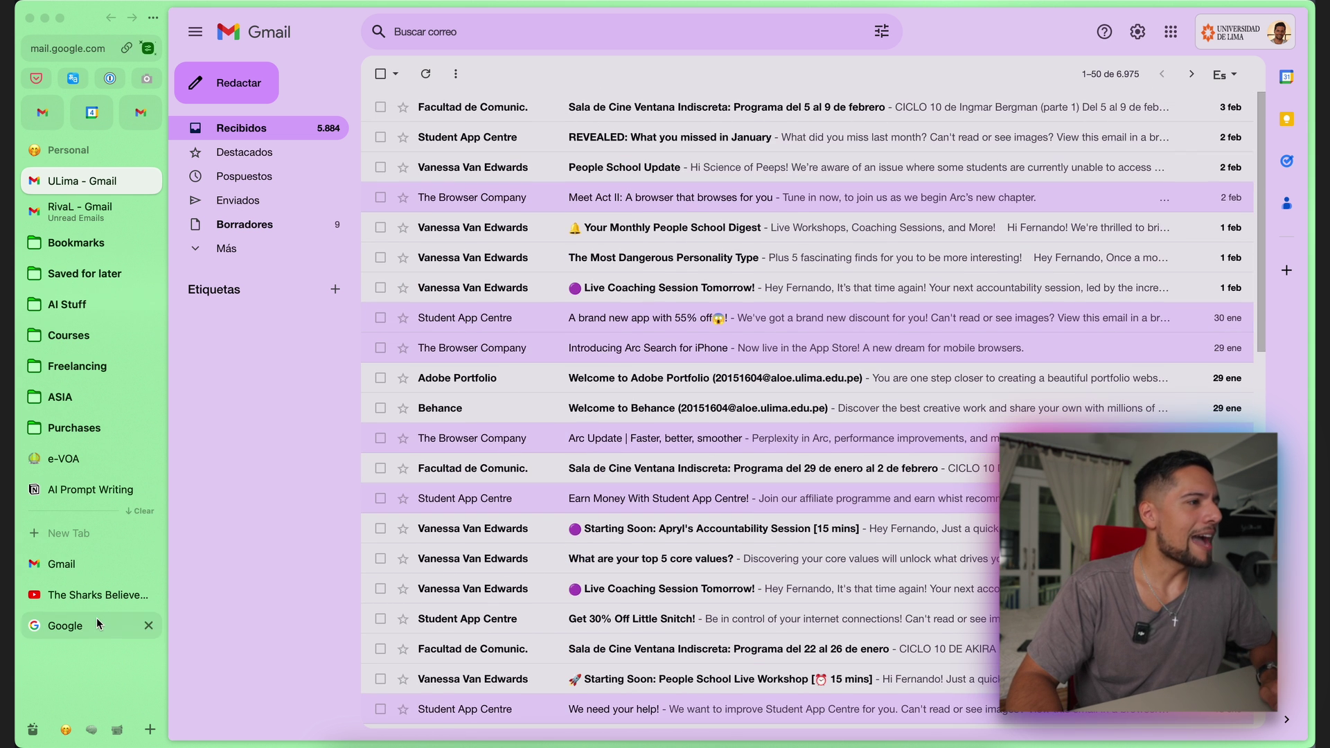
# Step: Switch from the Gmail inbox to the Google homepage tab in the sidebar
pyautogui.click(98, 623)
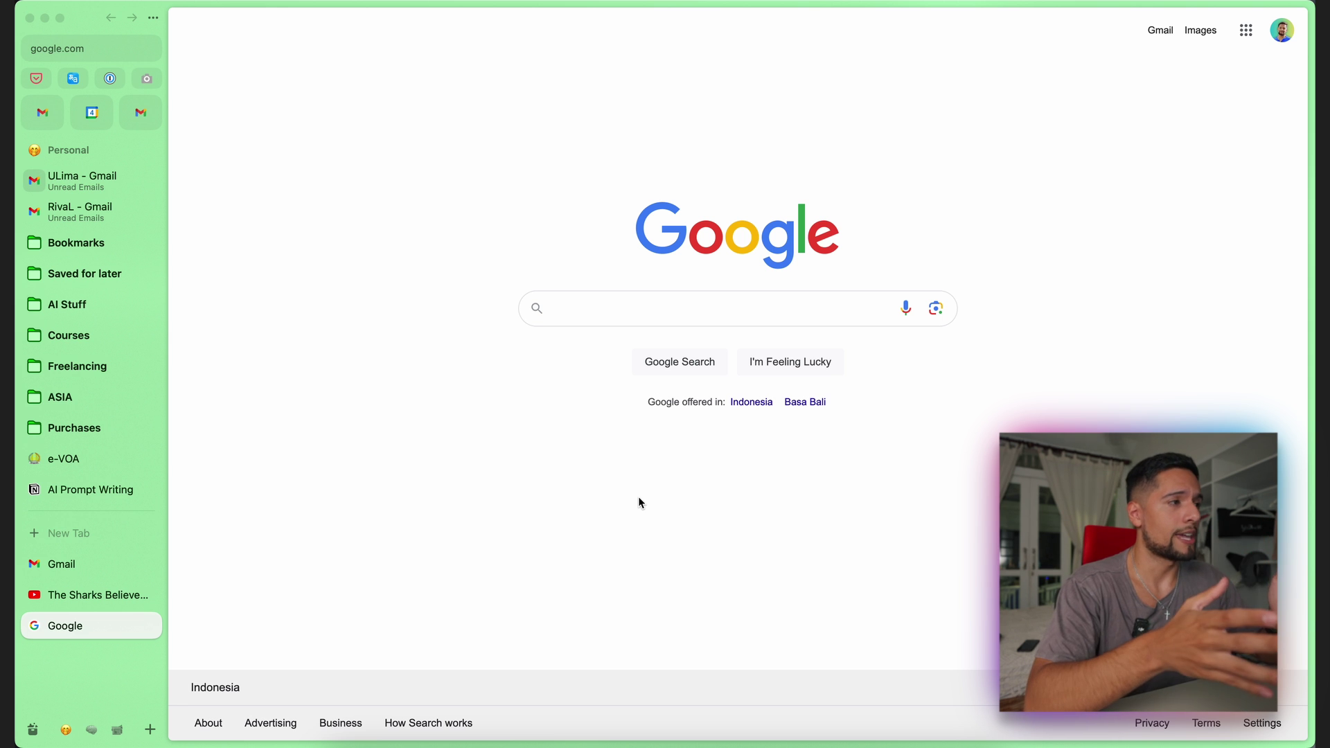
# Step: Search Google for 'top songs in 2023' and scroll through the results
pyautogui.click(660, 310)
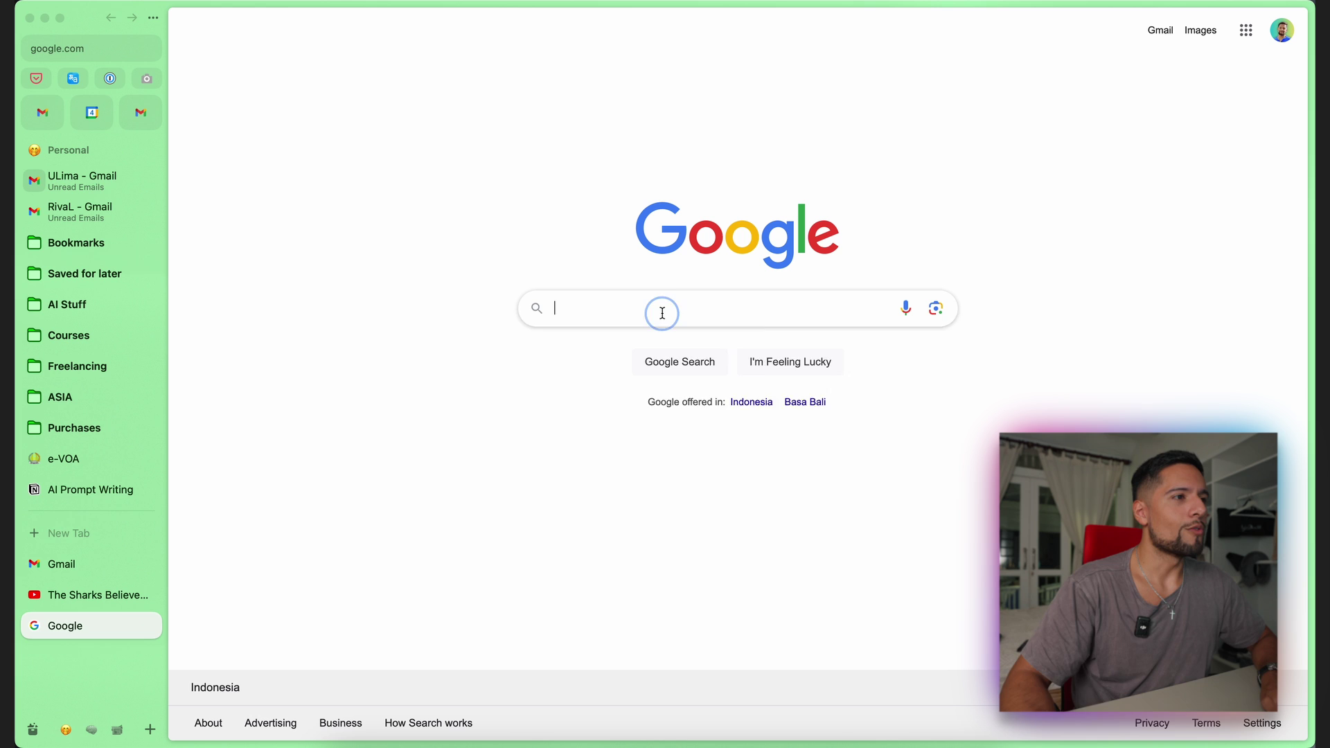
pyautogui.write('top ')
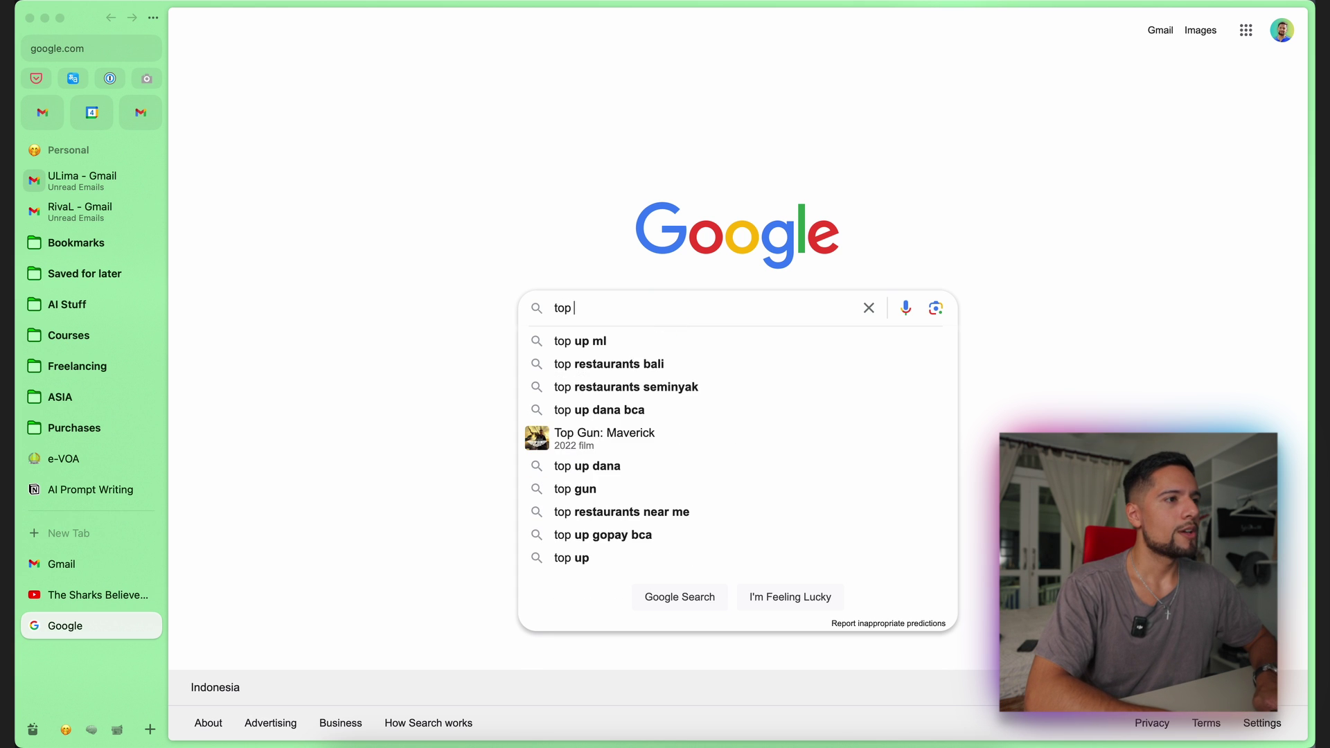
pyautogui.write('songs in 2023')
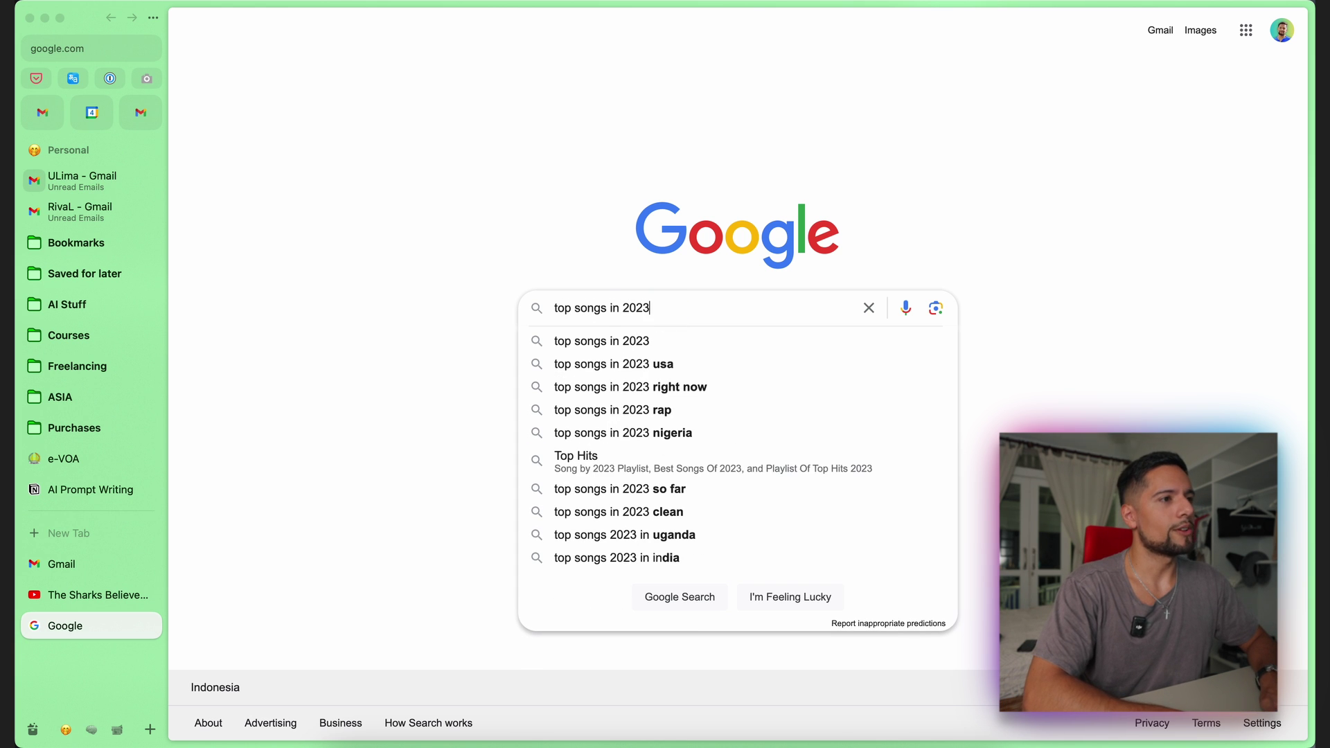
pyautogui.press('Return')
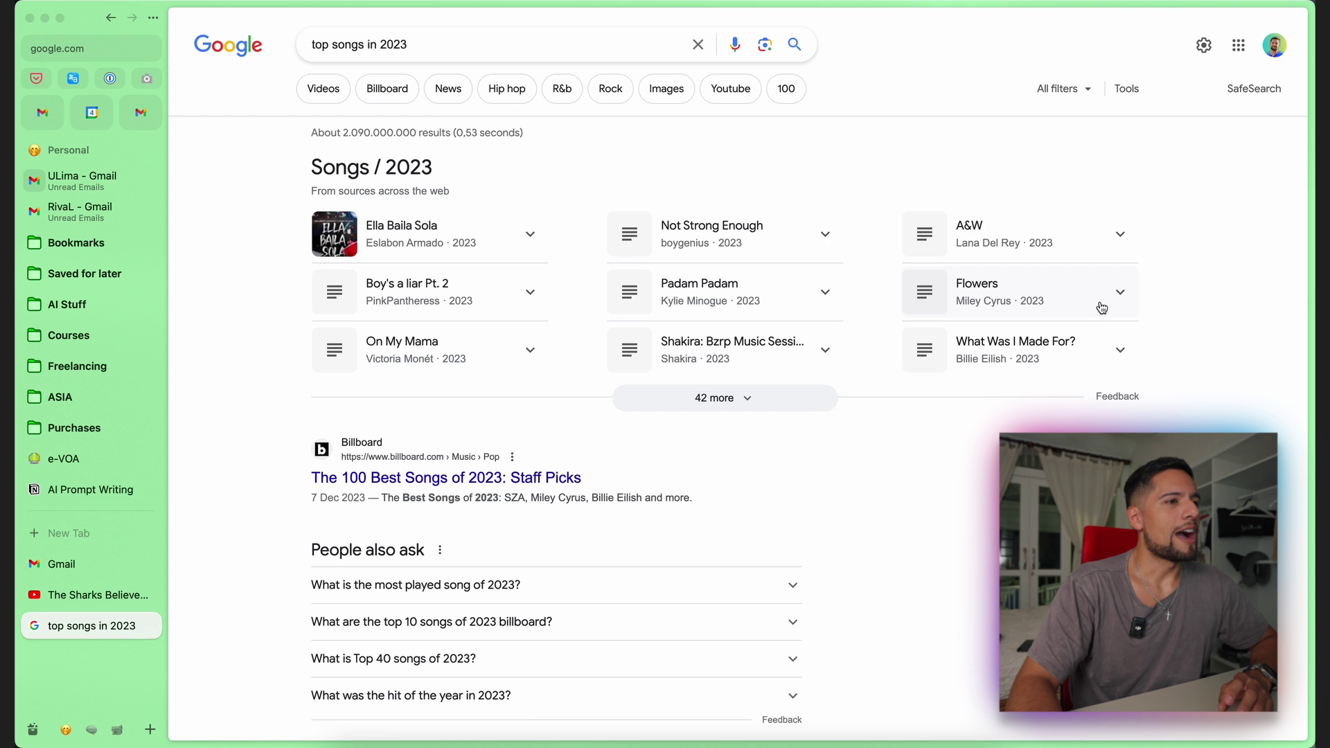
pyautogui.scroll(-5, 1099, 302)
pyautogui.scroll(-2, 972, 446)
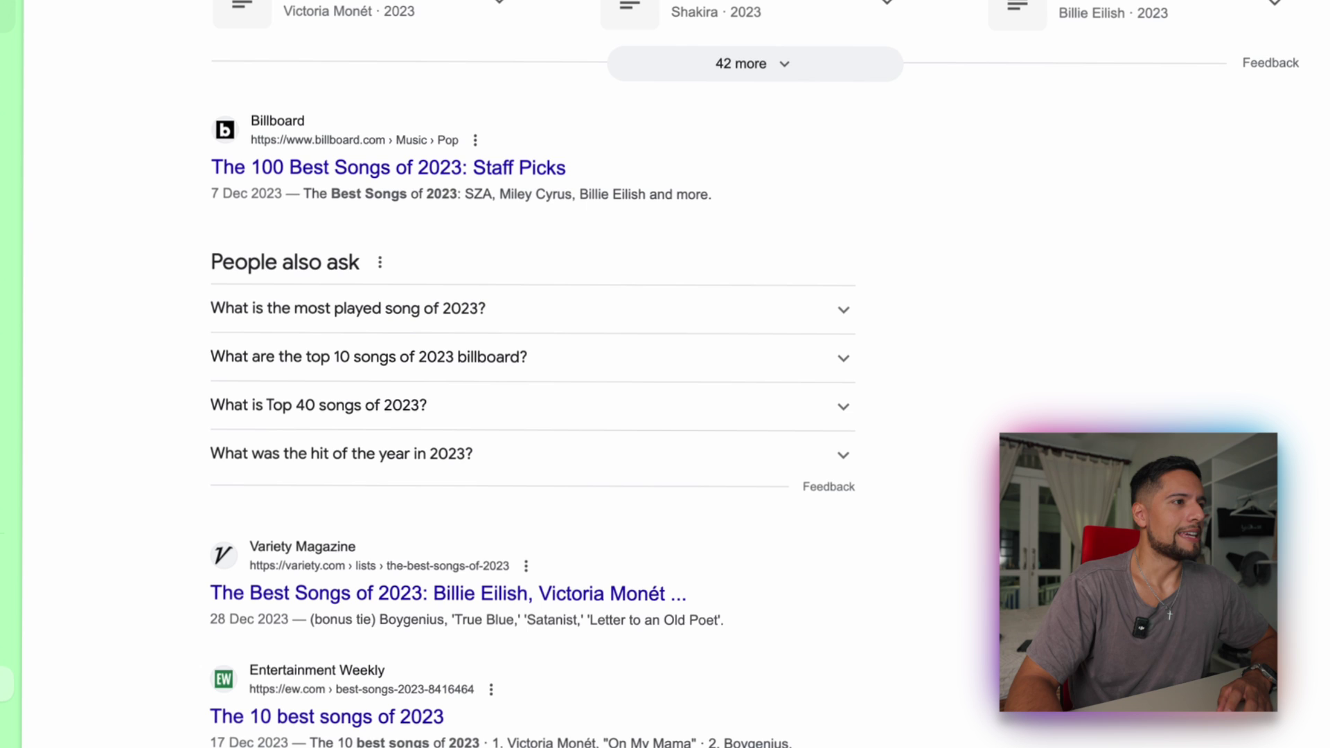
pyautogui.scroll(2, 1056, 428)
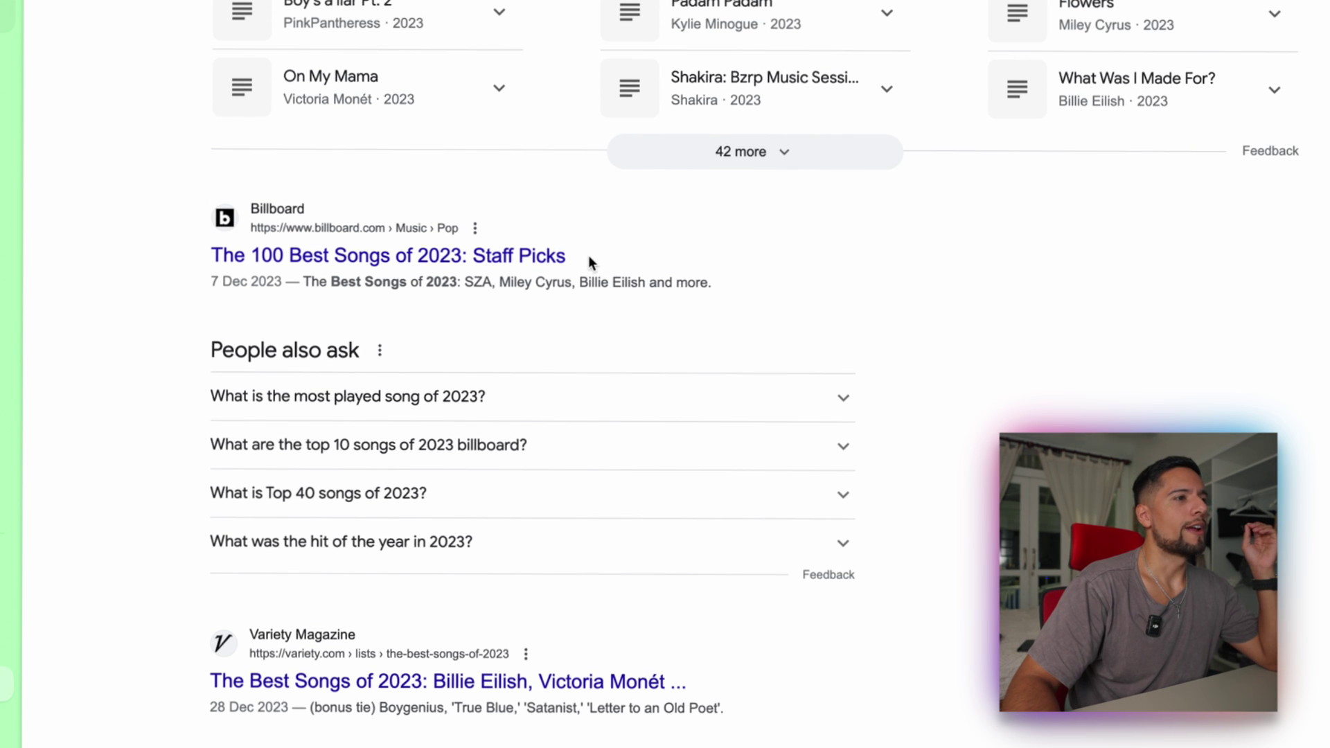
pyautogui.click(514, 258)
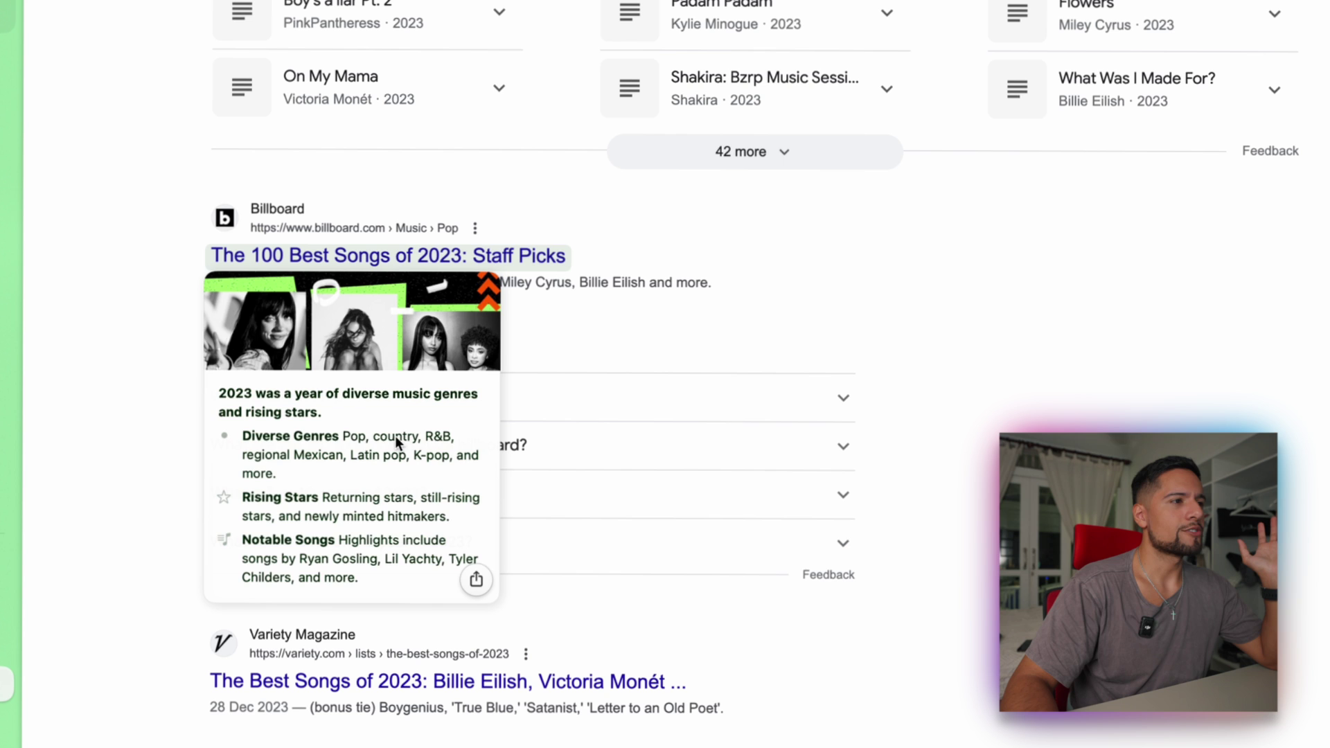
pyautogui.scroll(-3, 394, 435)
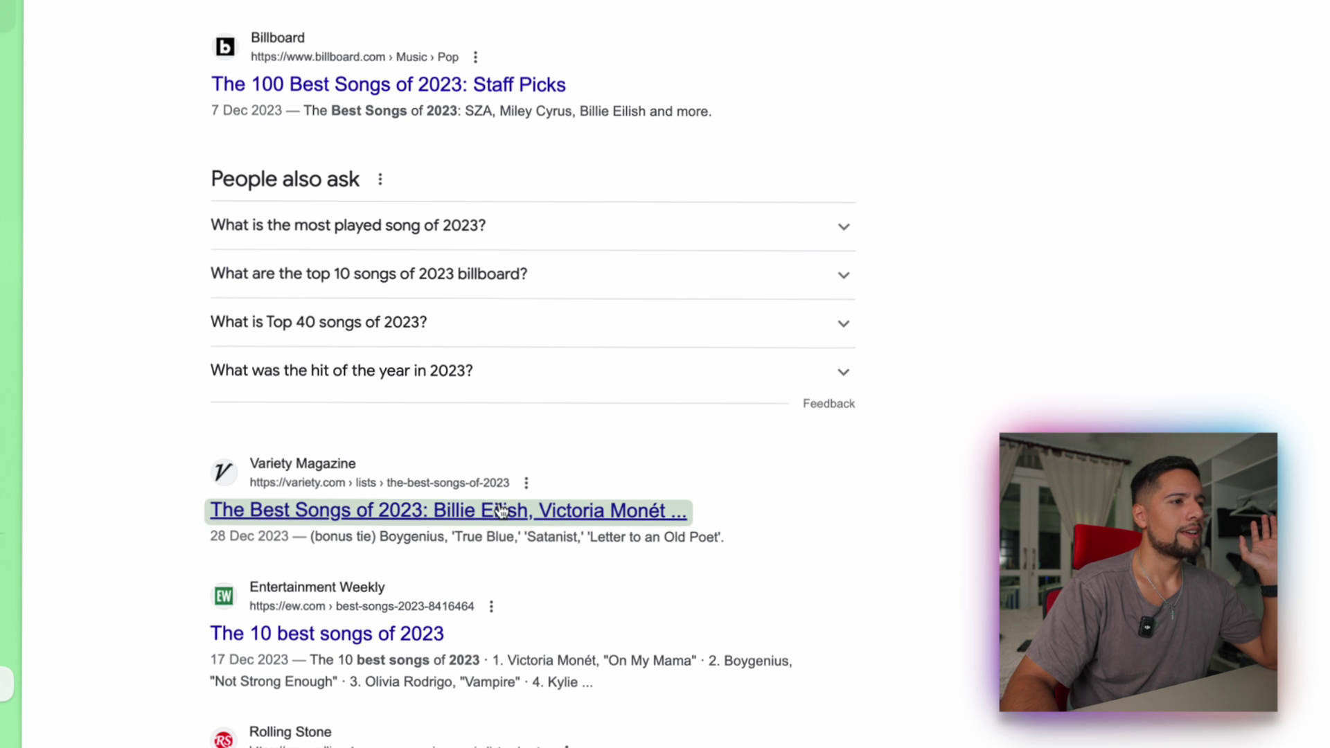
pyautogui.moveTo(501, 512)
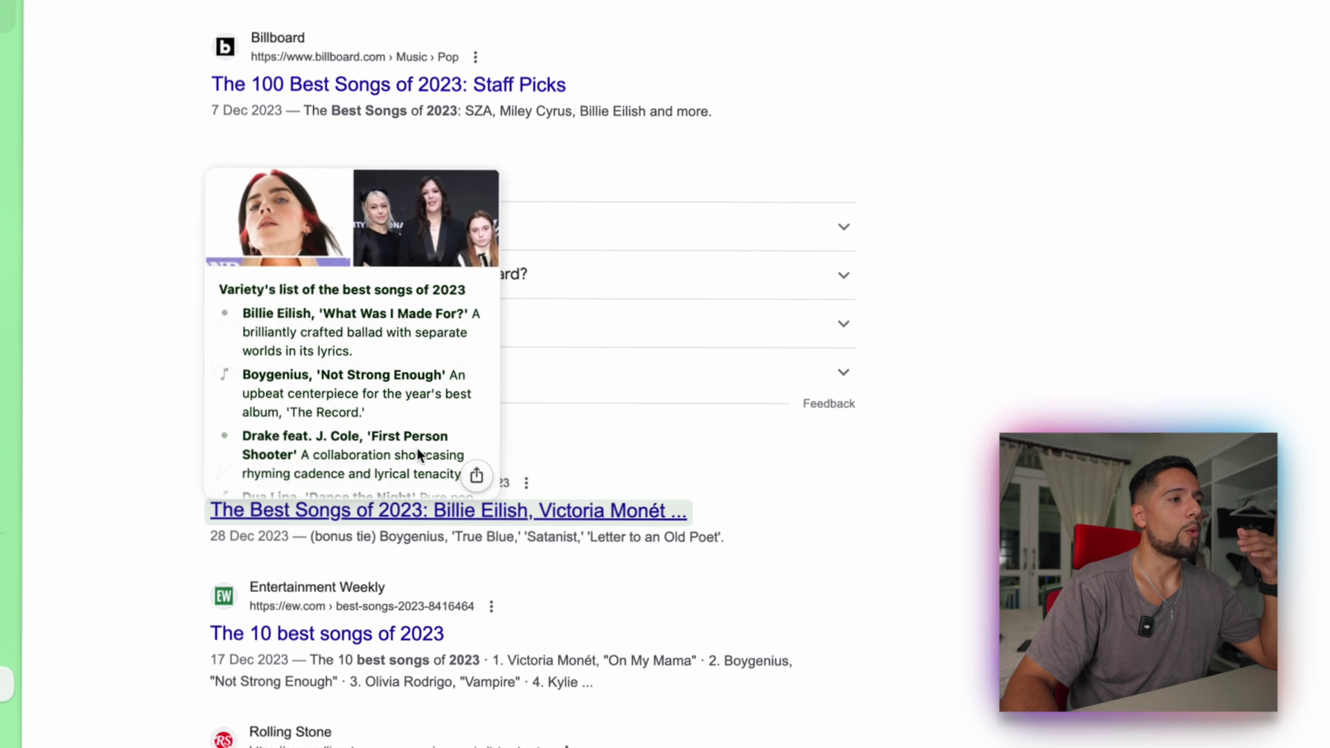
pyautogui.scroll(-2, 418, 455)
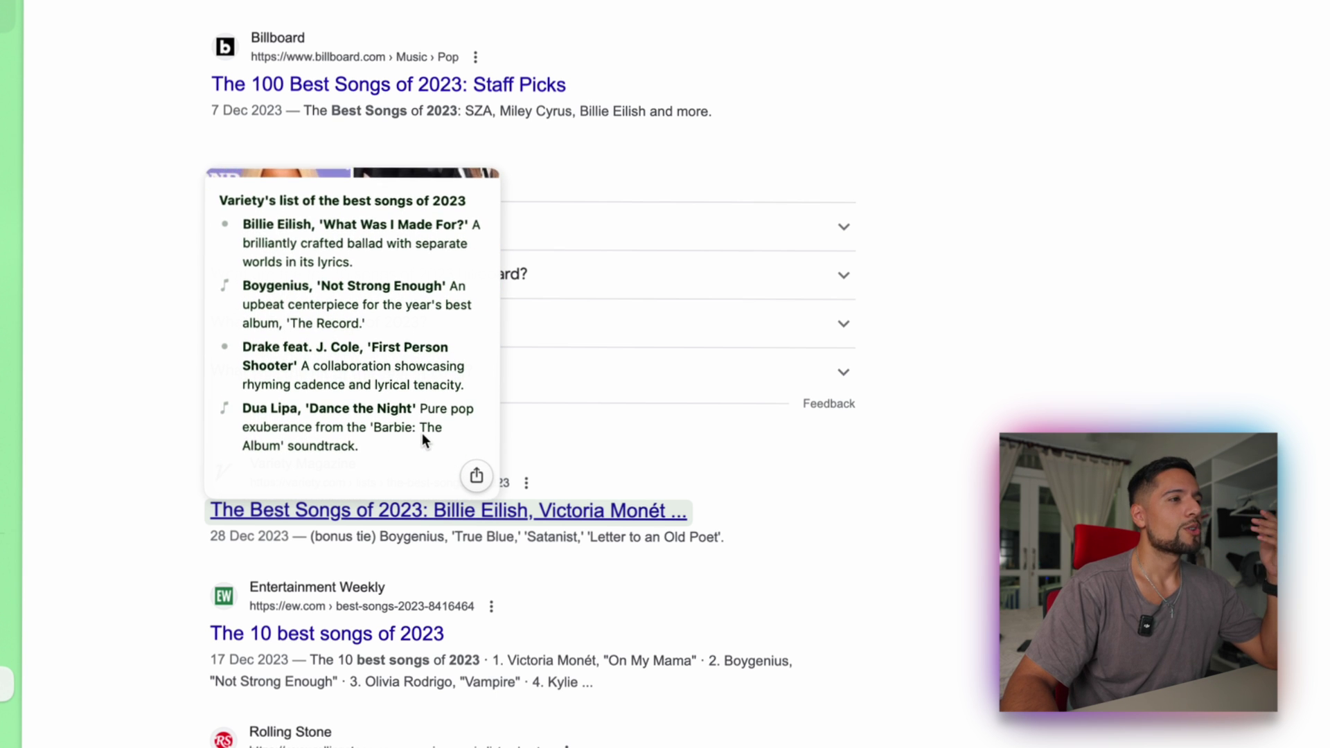
pyautogui.scroll(-5, 934, 490)
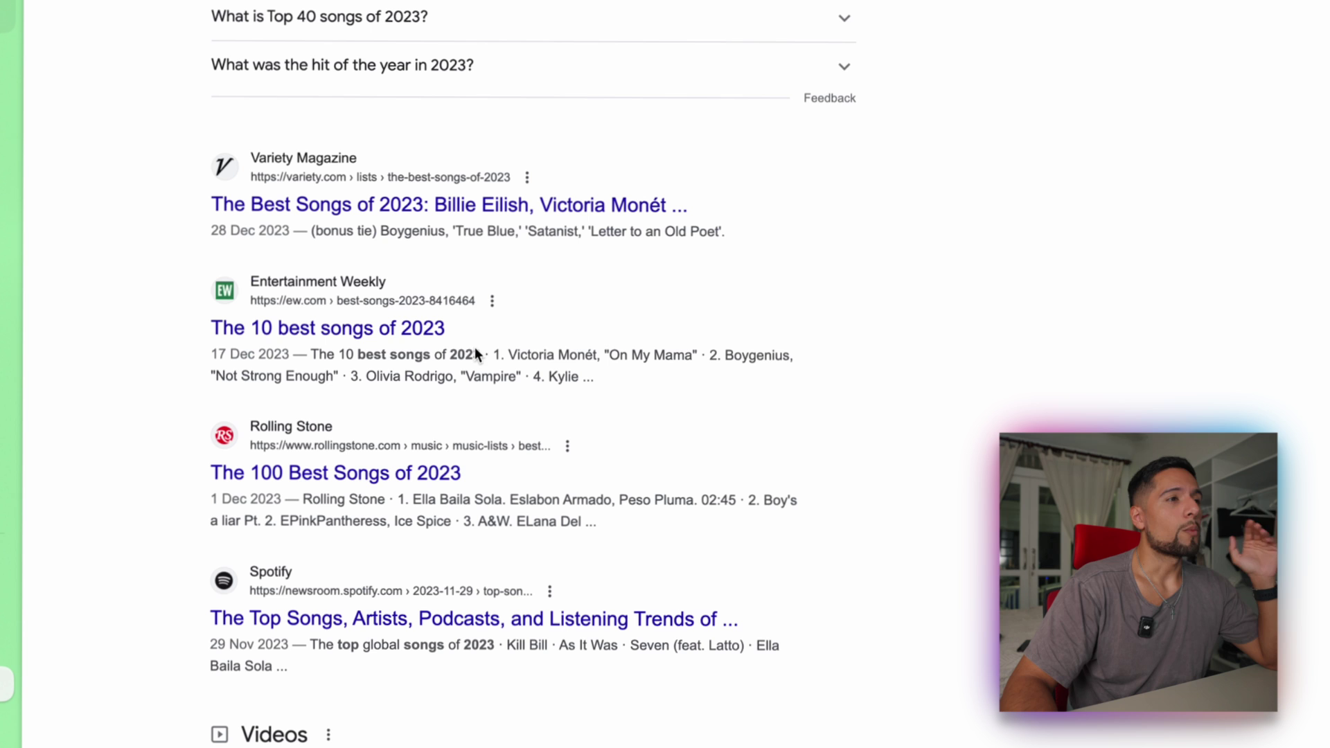
pyautogui.click(412, 328)
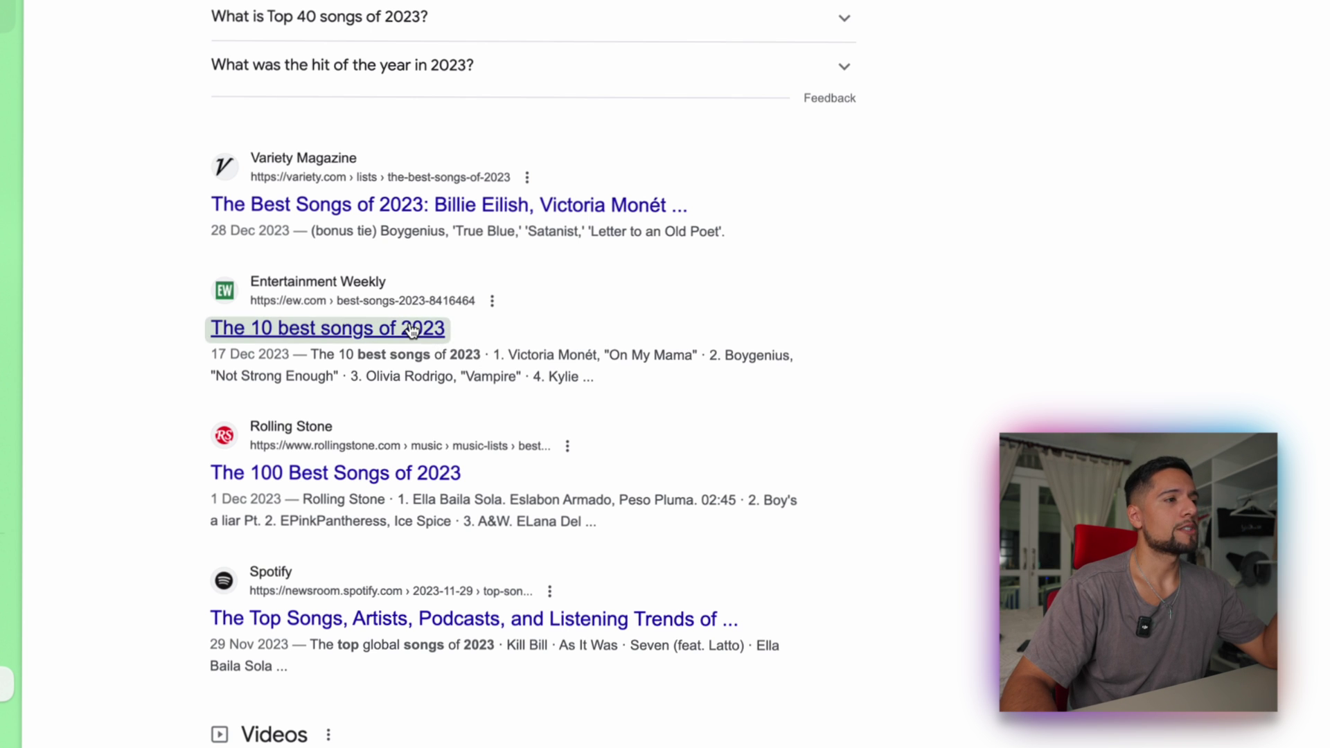
pyautogui.moveTo(412, 328)
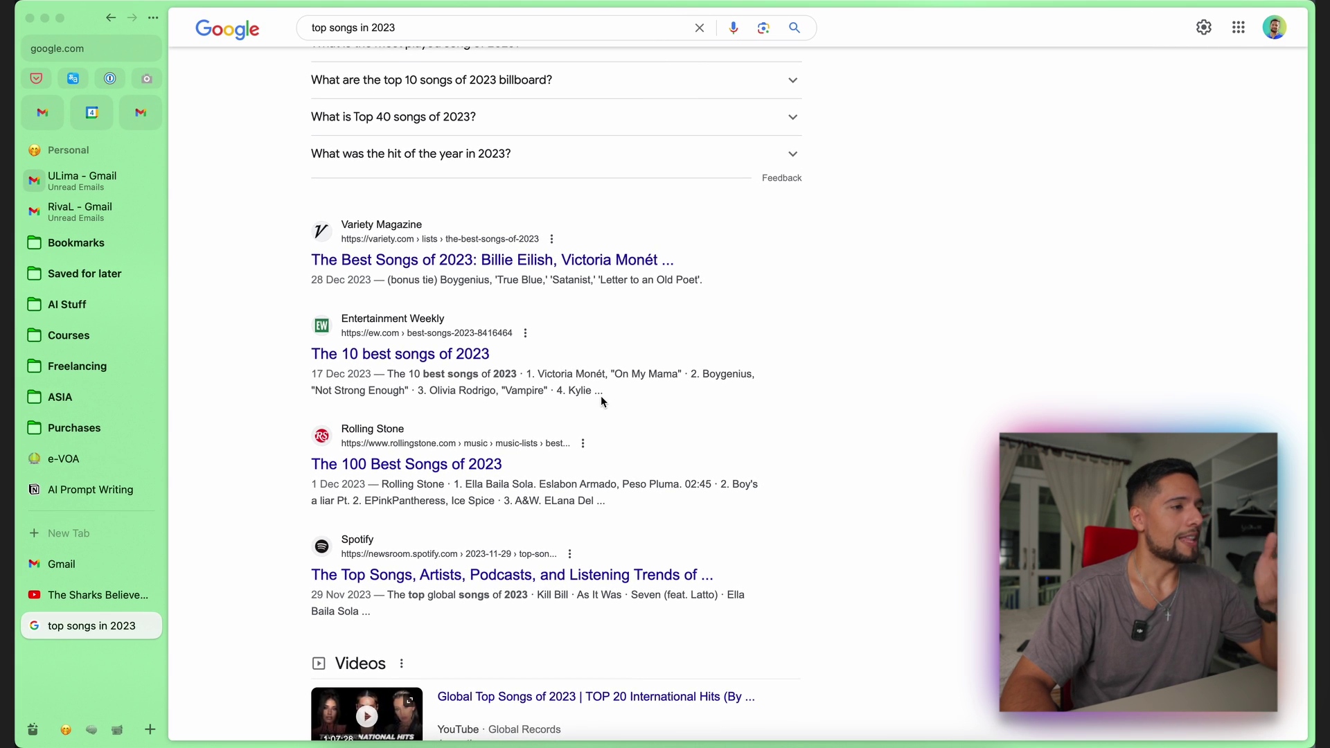
pyautogui.scroll(8, 600, 396)
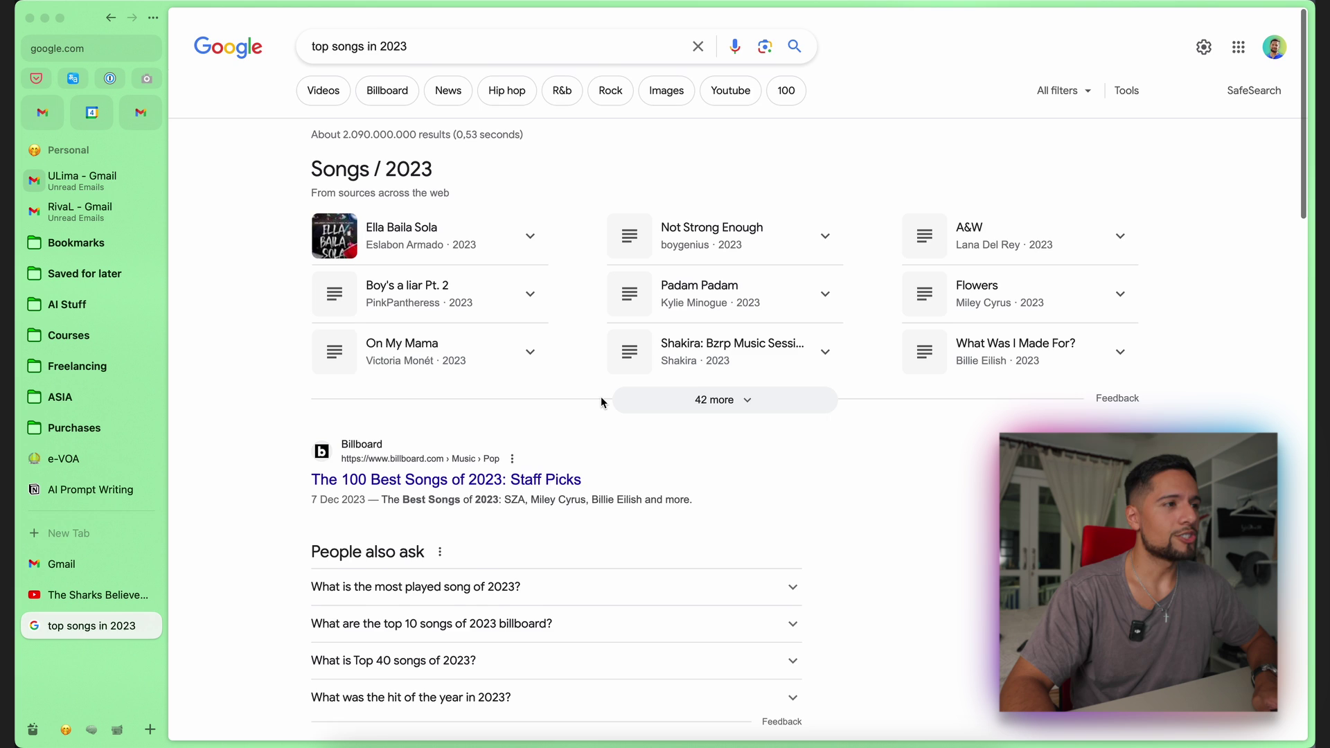
# Step: Open Billboard's 'The 100 Best Songs of 2023: Staff Picks' article and pin its tab
pyautogui.scroll(-2, 757, 313)
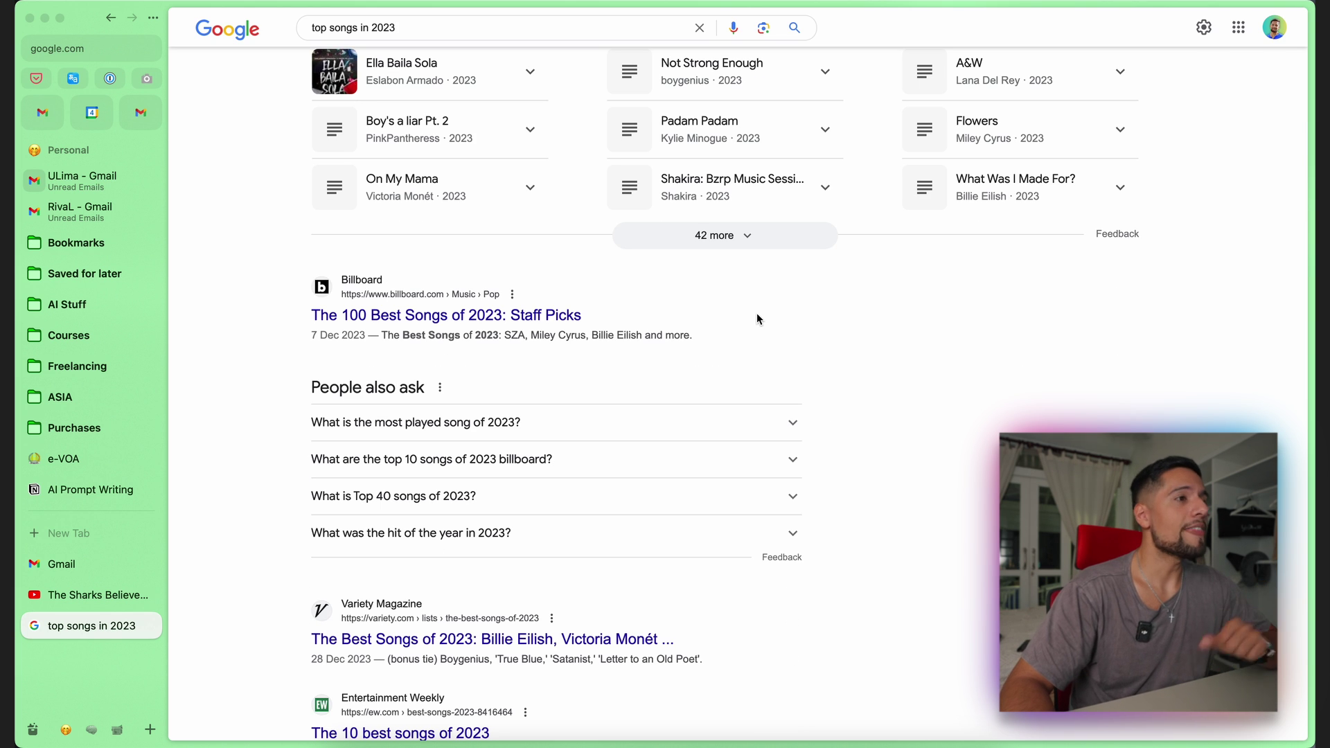
pyautogui.click(523, 316)
pyautogui.scroll(-1, 624, 326)
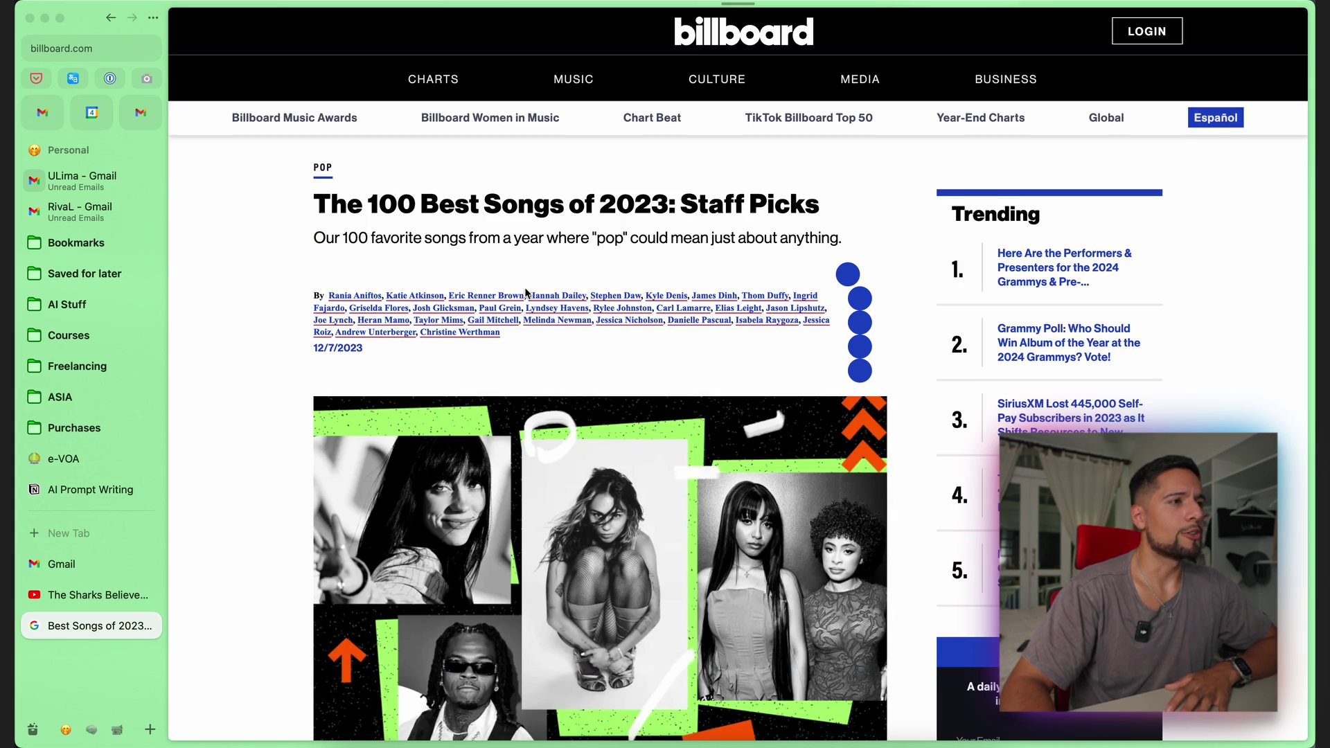
pyautogui.scroll(-10, 783, 353)
pyautogui.scroll(2, 786, 357)
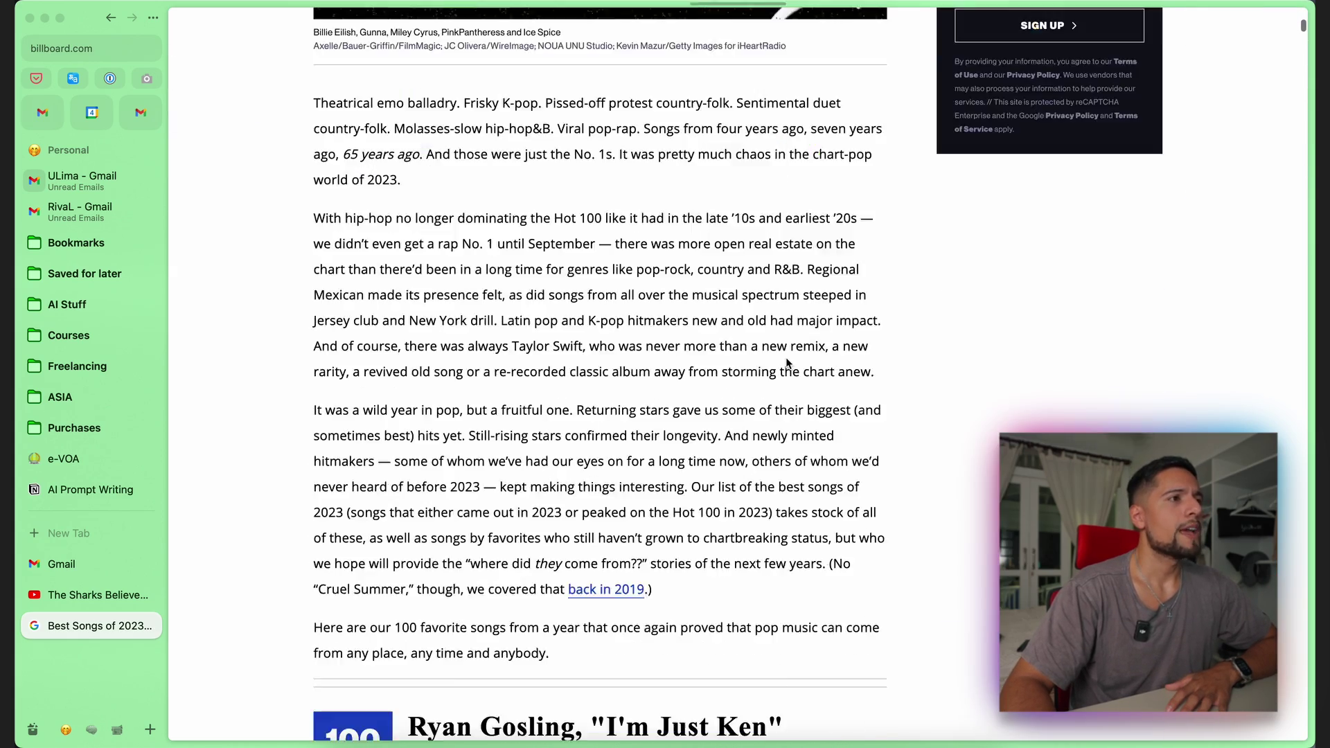
pyautogui.scroll(5, 786, 356)
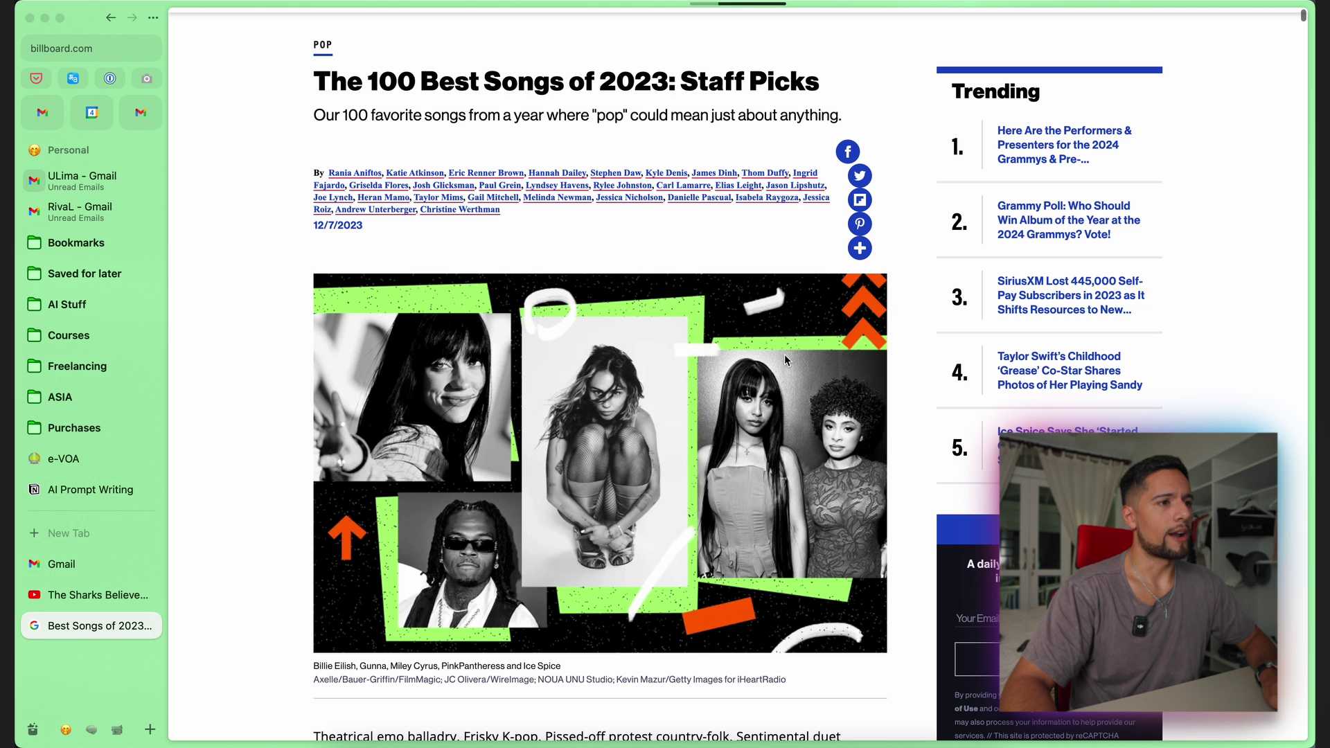
pyautogui.press('super+d')
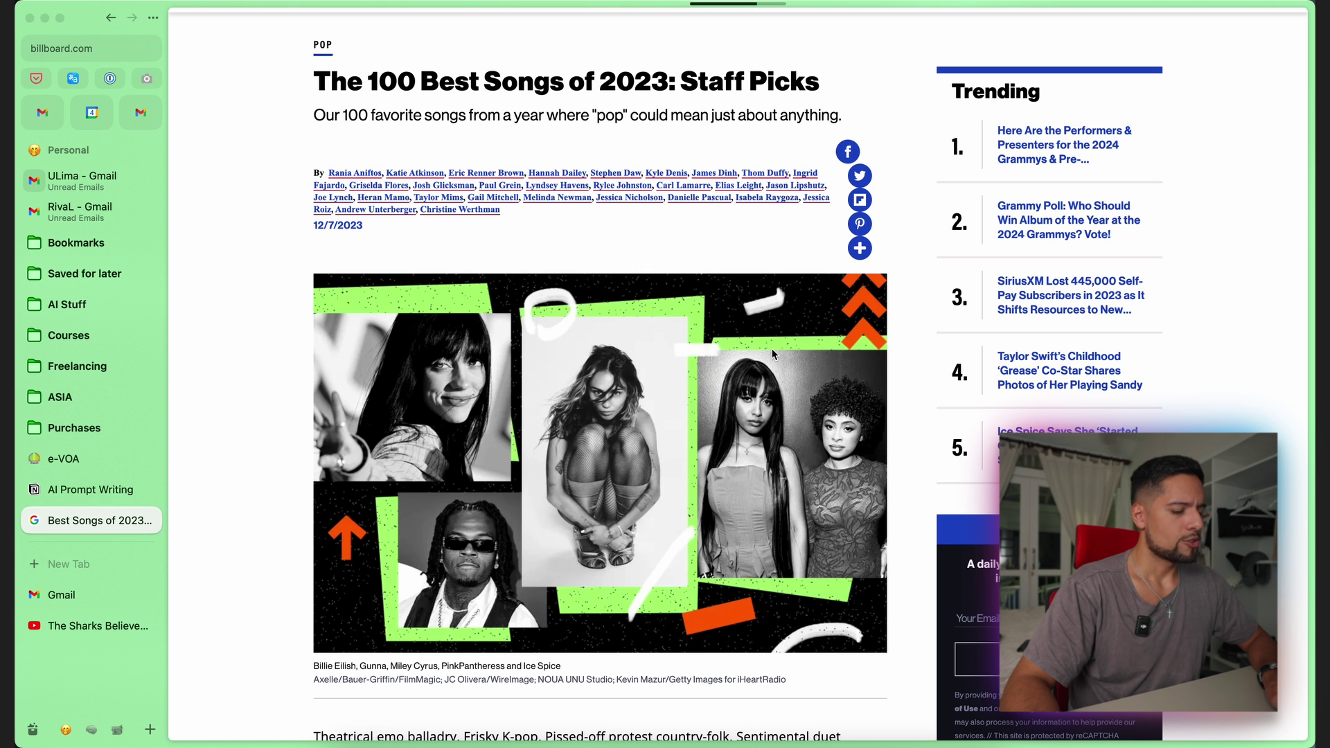
# Step: Find 'miley' in the article and step forward through its four matches
pyautogui.press('super+f')
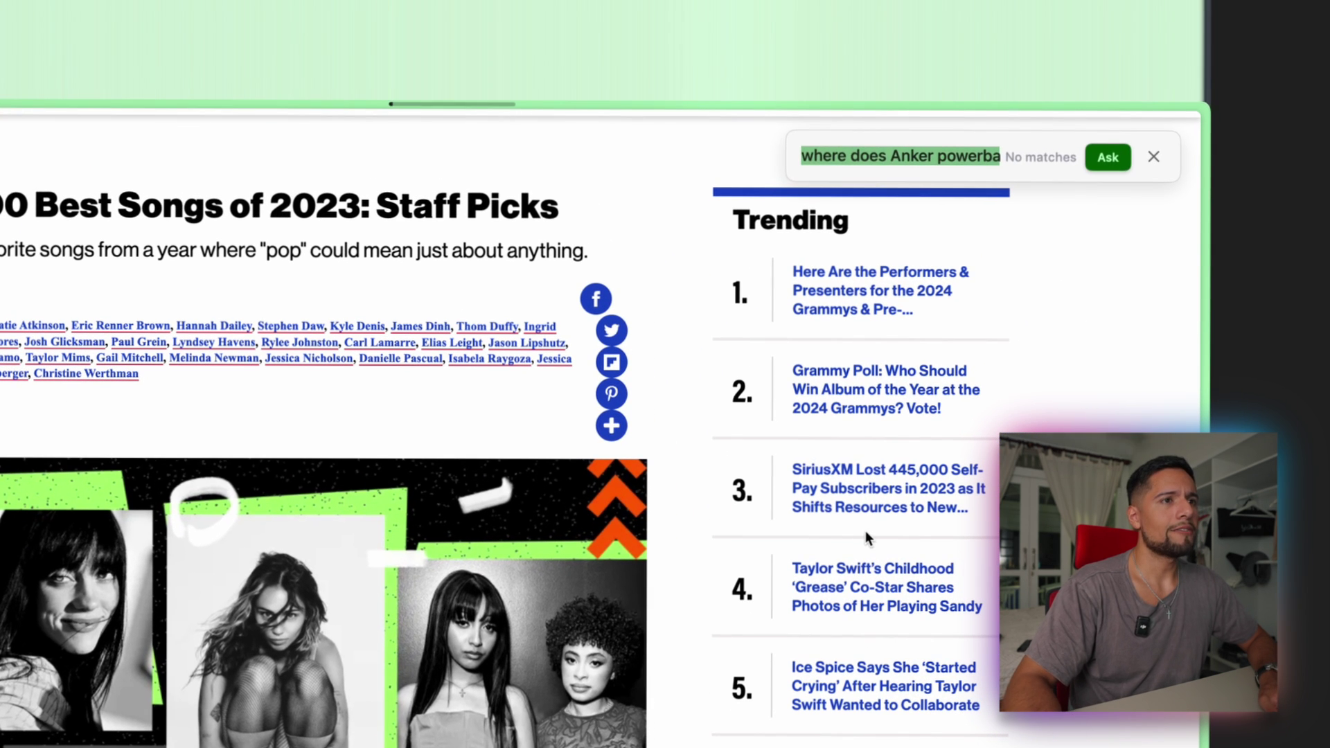
pyautogui.press('BackSpace')
pyautogui.write('miley')
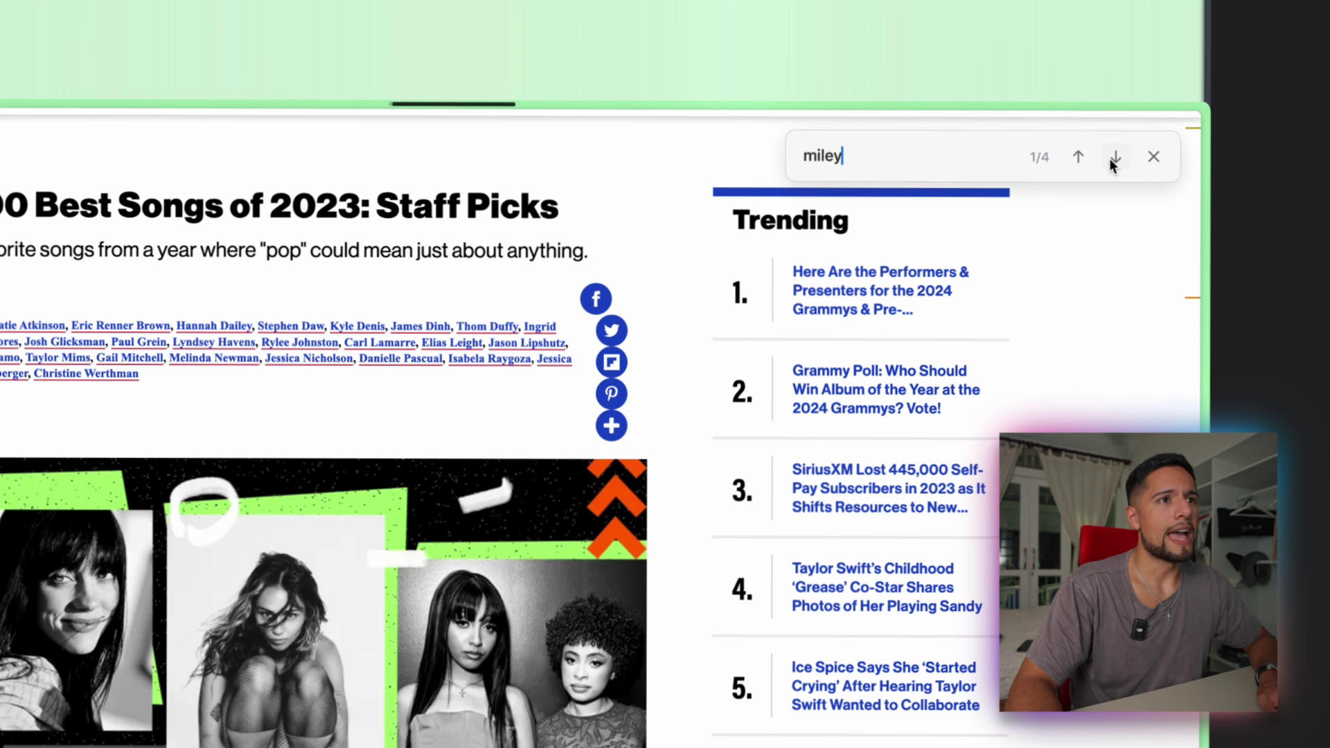
pyautogui.click(1113, 158)
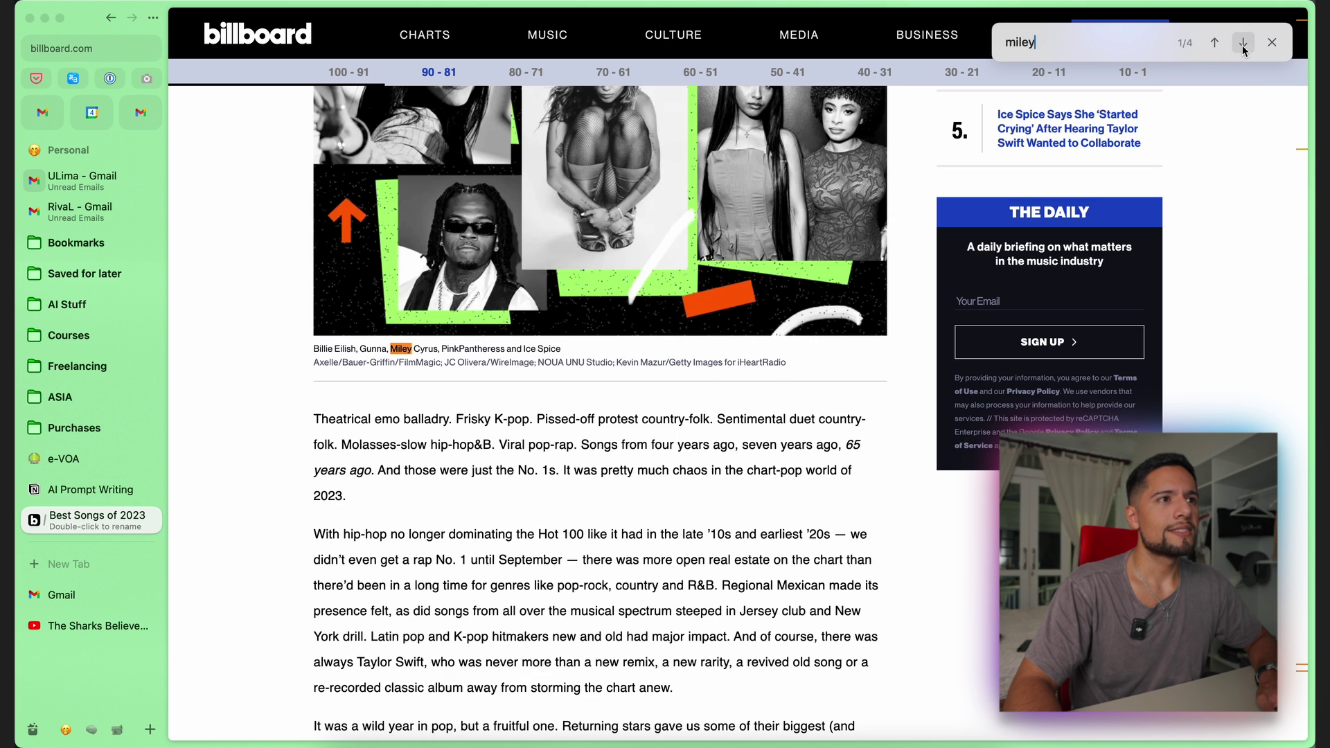
pyautogui.click(1244, 47)
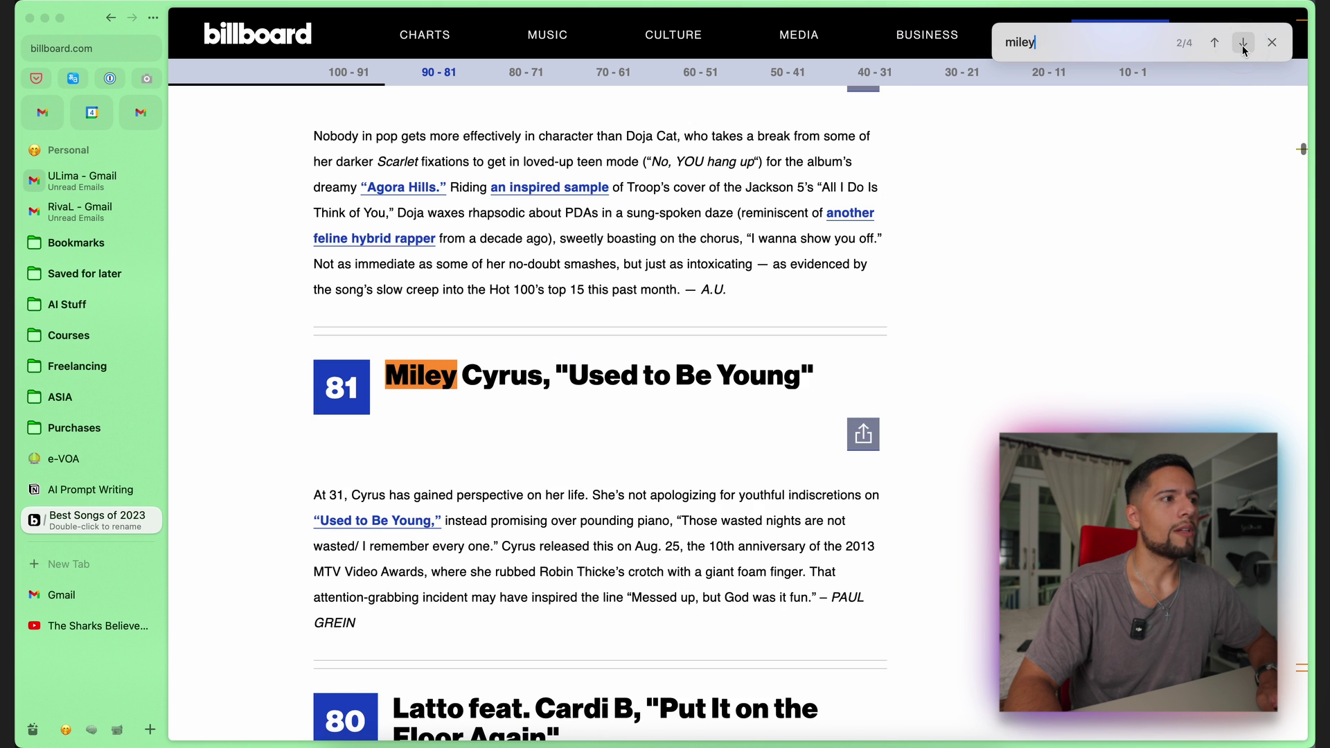
pyautogui.click(1244, 43)
pyautogui.click(1244, 46)
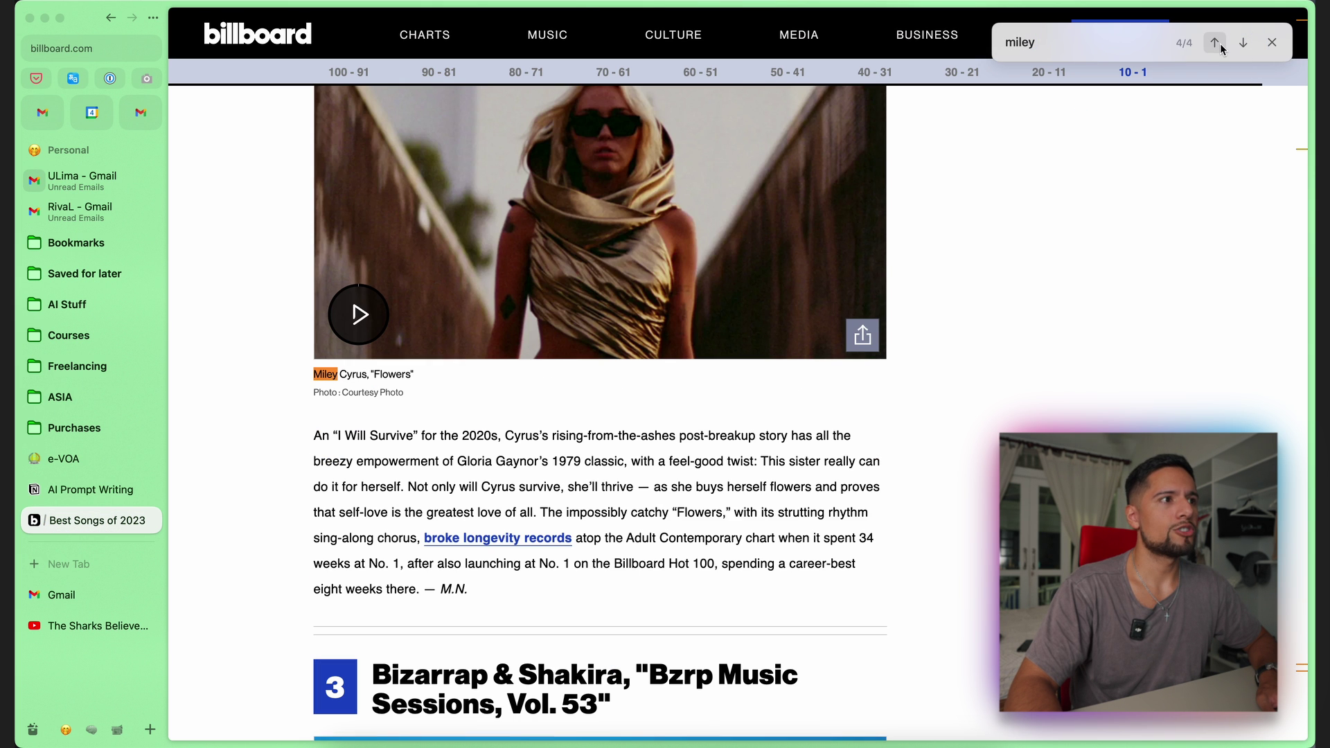
# Step: Step back through the miley matches, wrapping to the last, then select the query
pyautogui.click(1219, 43)
pyautogui.click(1219, 43)
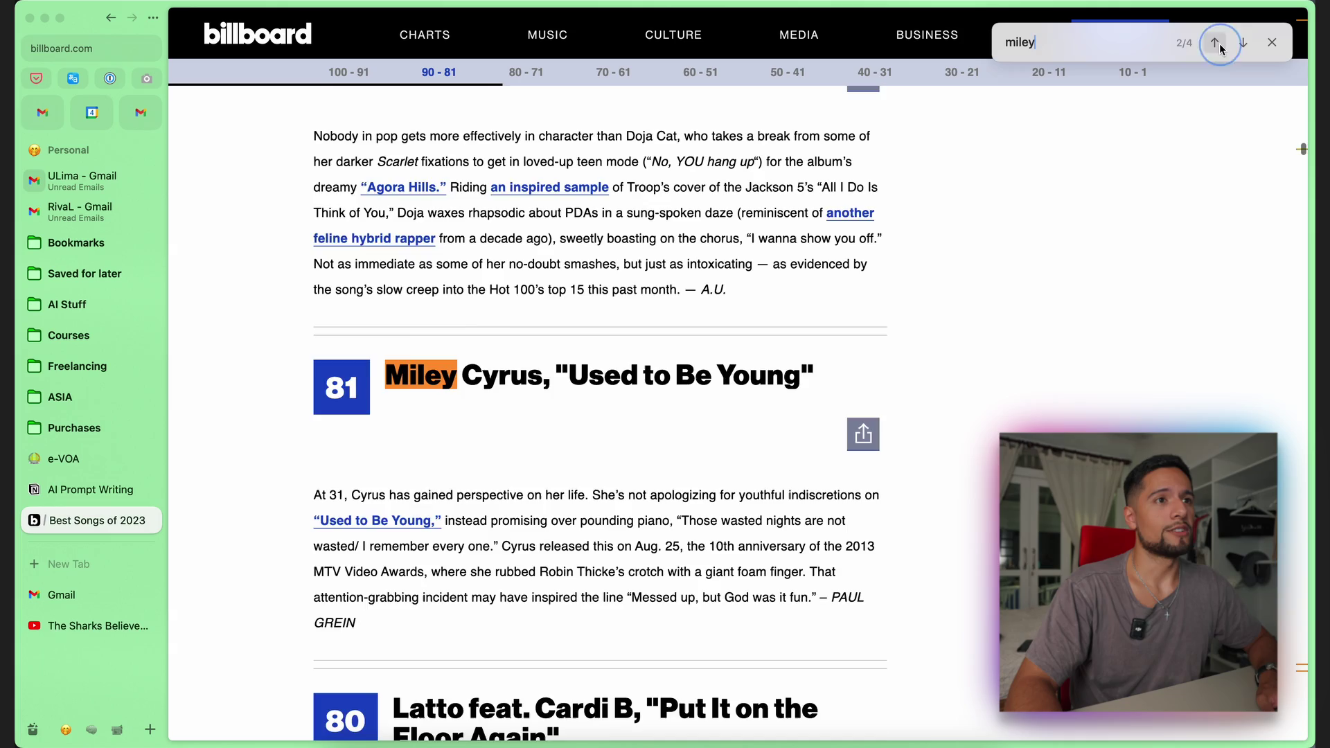
pyautogui.click(1219, 43)
pyautogui.click(1219, 43)
pyautogui.scroll(20, 1150, 263)
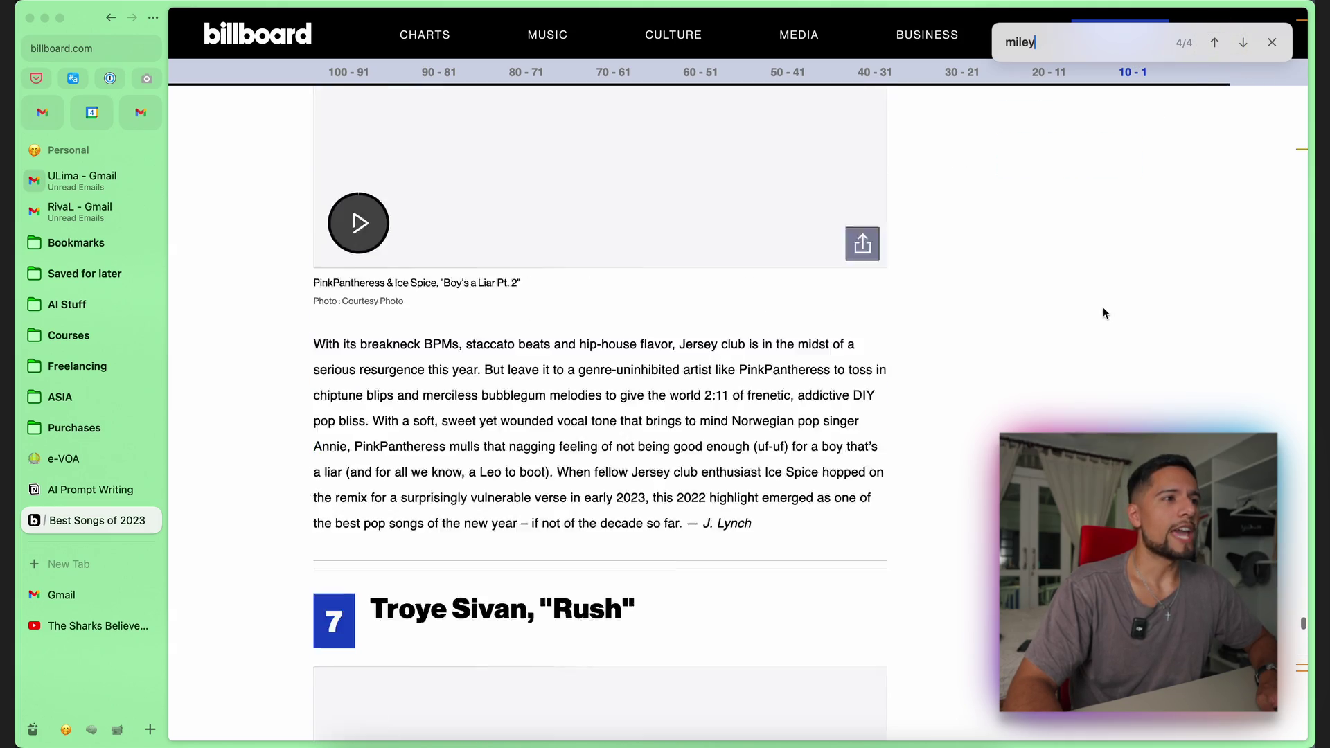
pyautogui.doubleClick(1055, 44)
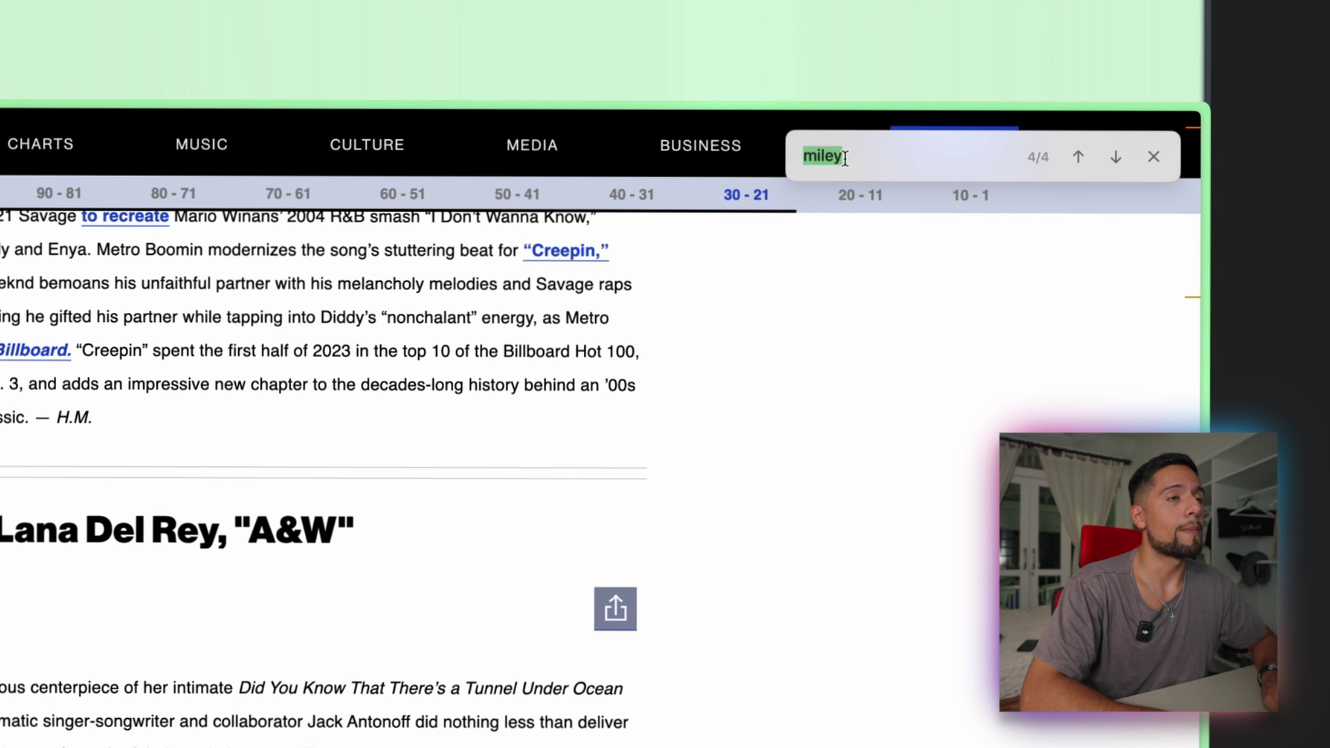
# Step: Ask on Page which Miley Cyrus songs are on the list and locate the Flowers entry
pyautogui.press('BackSpace')
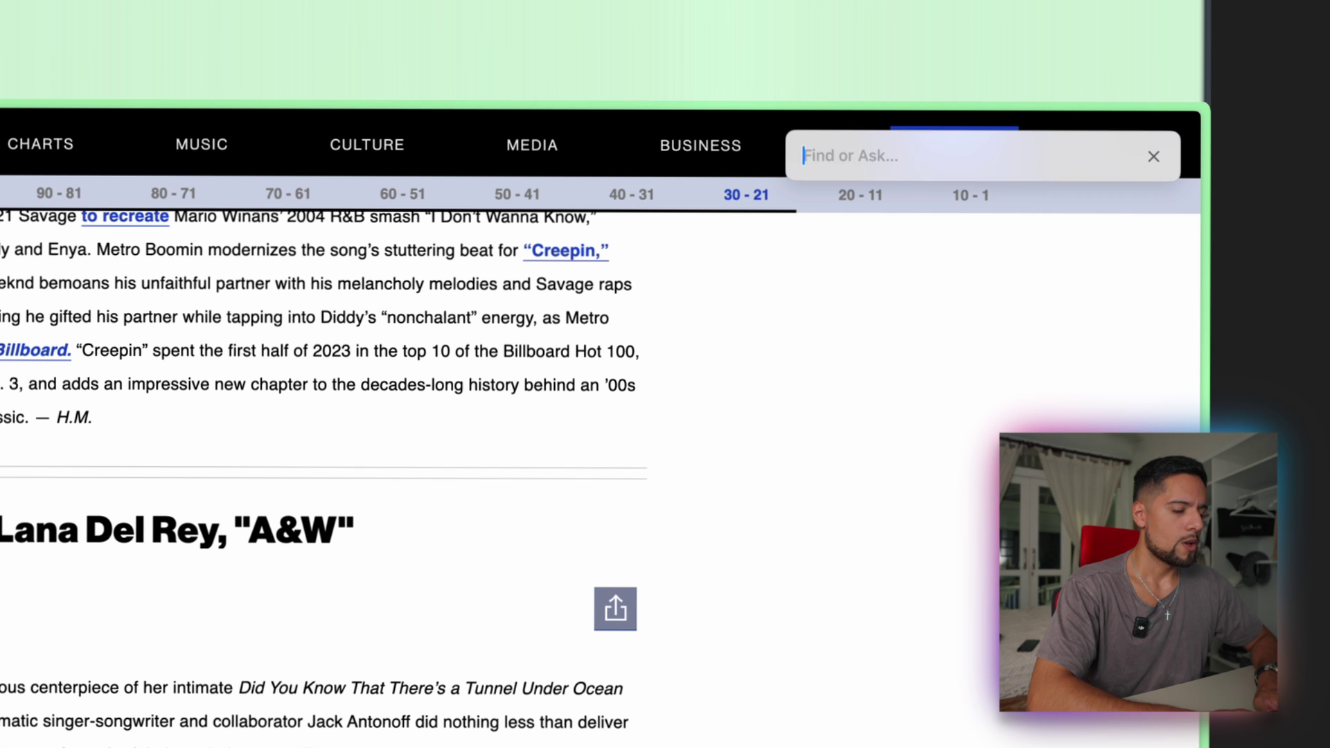
pyautogui.write('hwat')
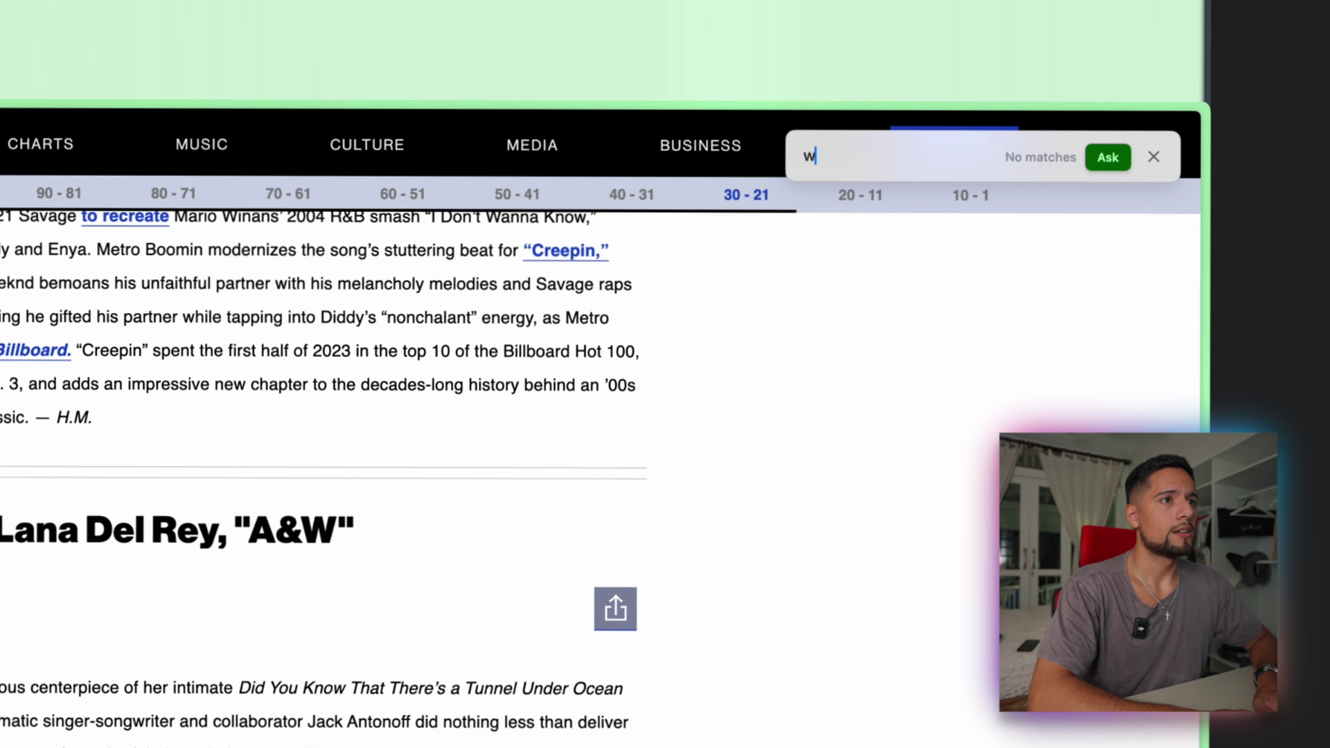
pyautogui.write('hat miley cir')
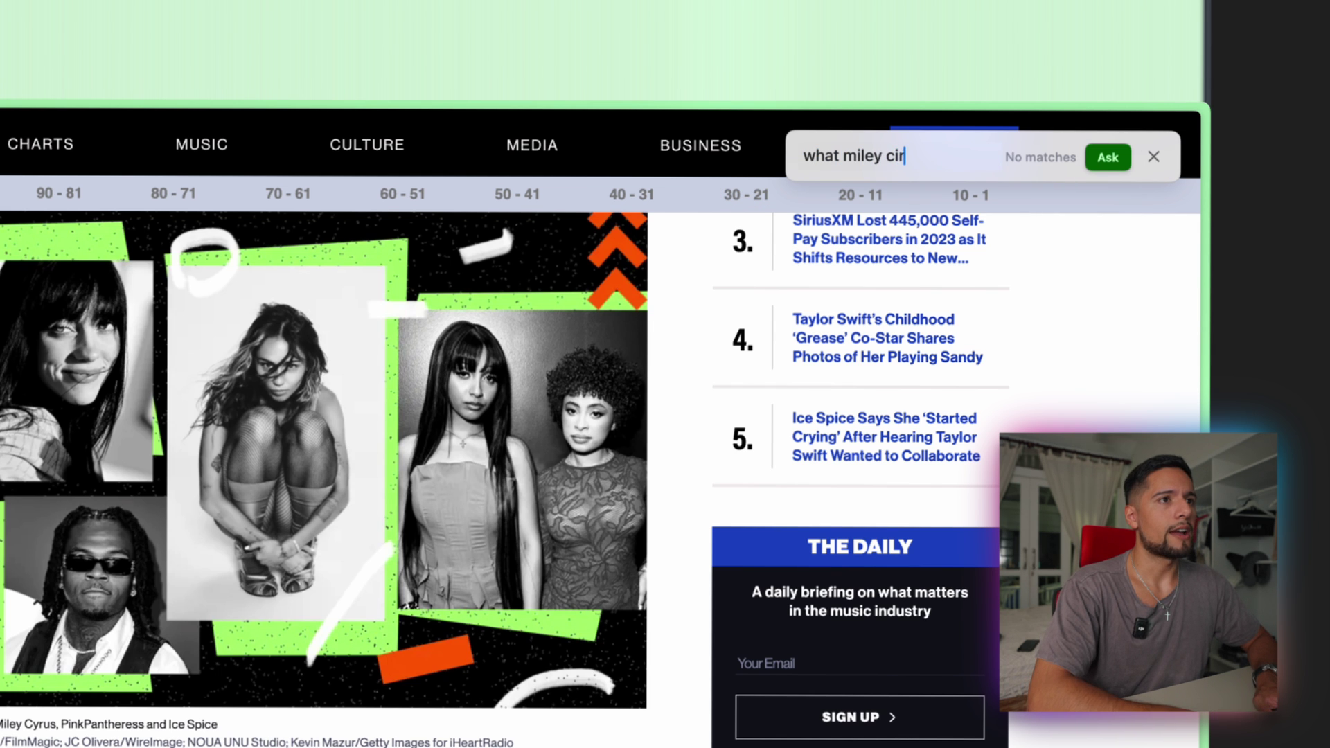
pyautogui.write('us songs are incl')
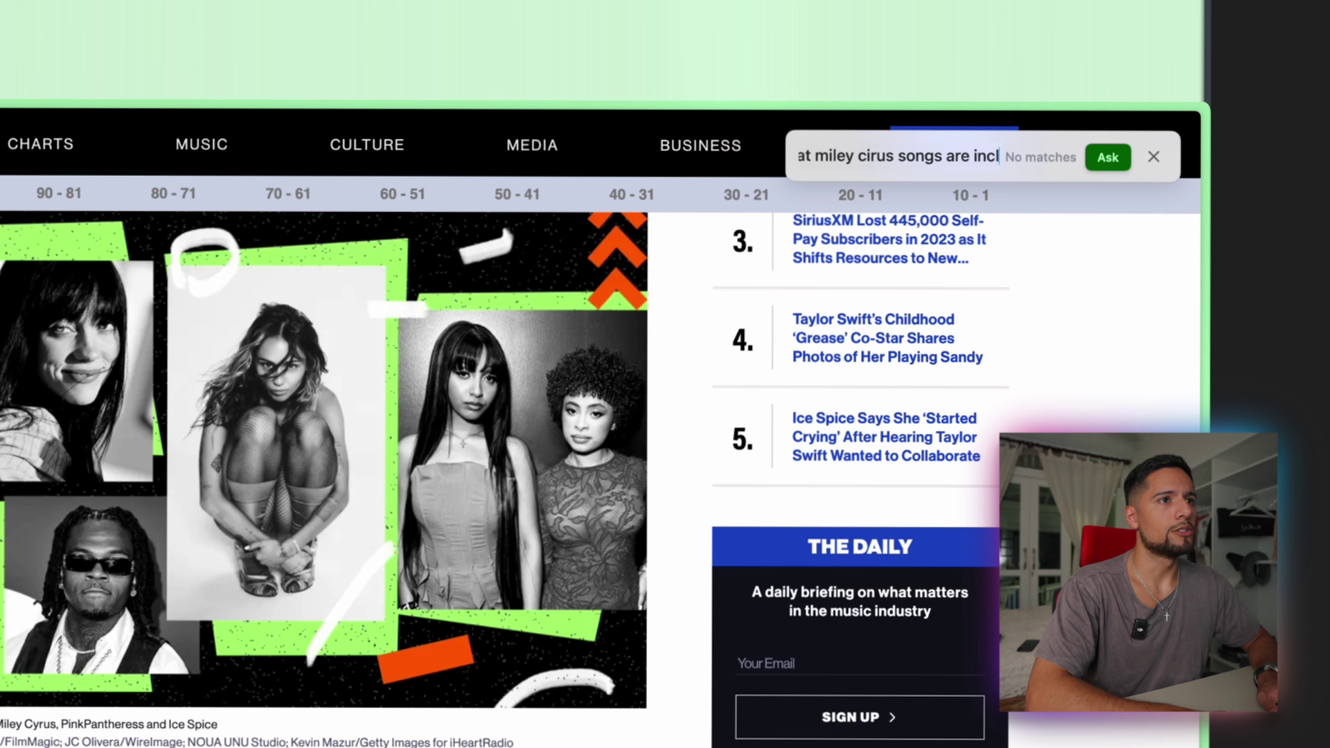
pyautogui.write('uded on this list?')
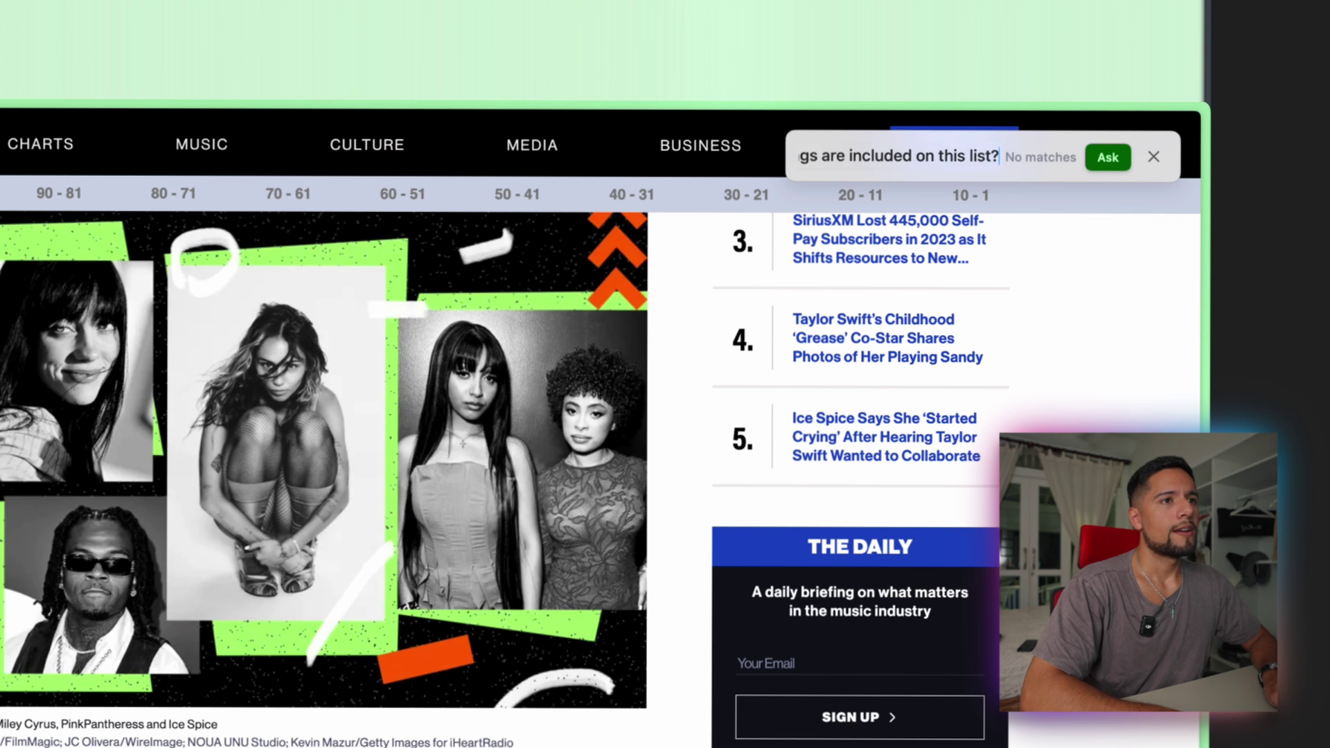
pyautogui.press('Return')
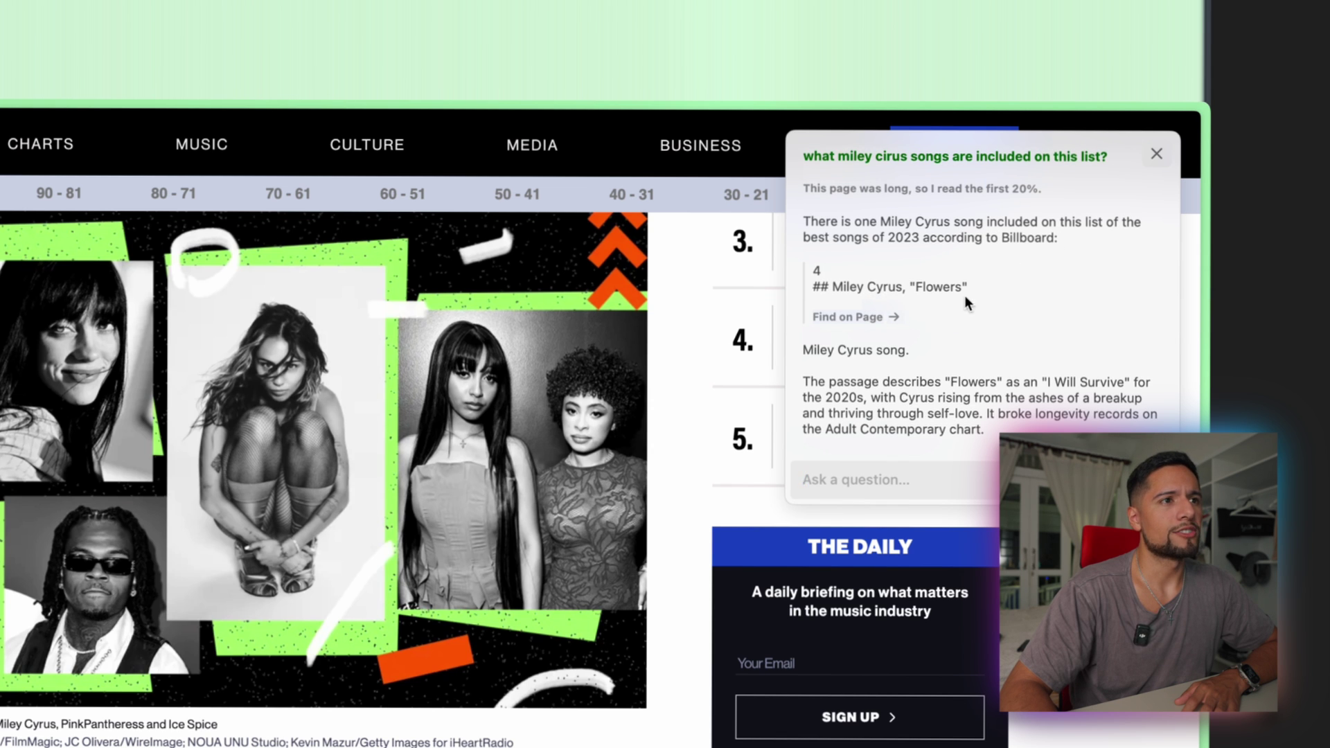
pyautogui.click(851, 317)
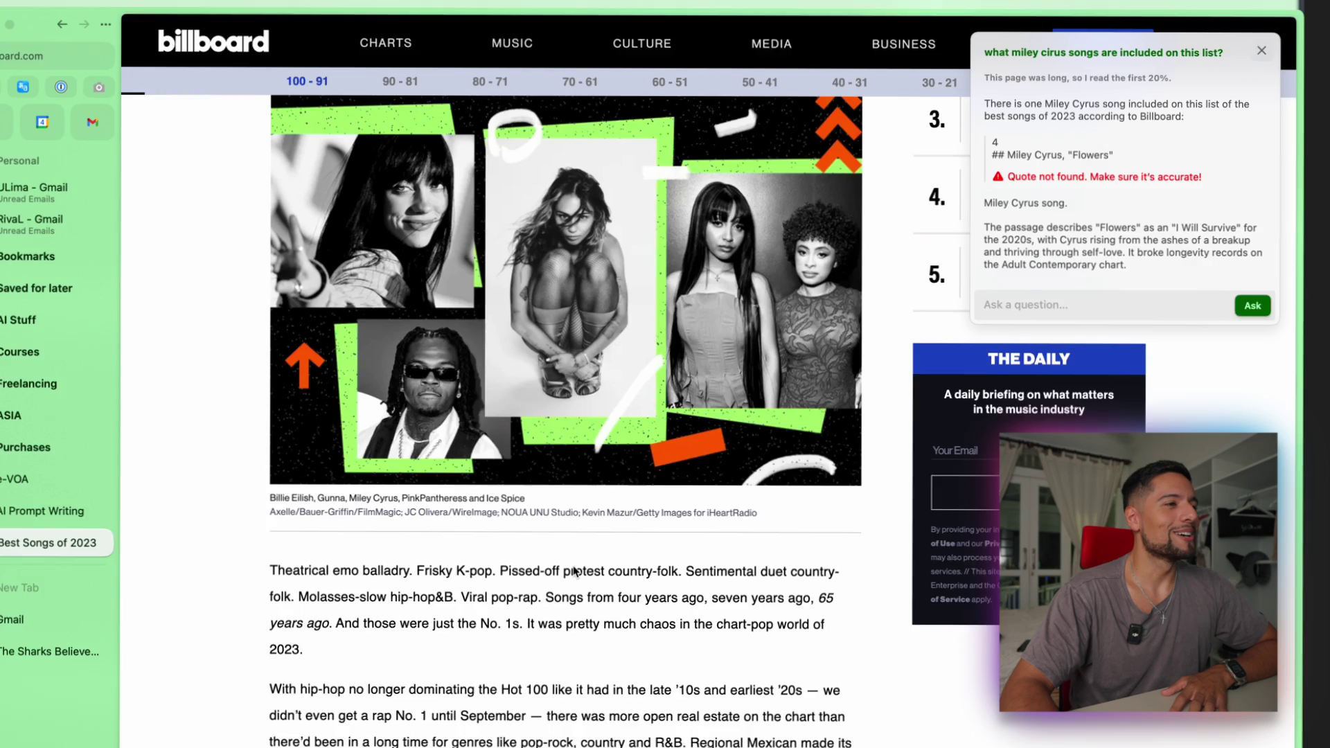
pyautogui.scroll(5, 465, 745)
pyautogui.scroll(-7, 465, 745)
pyautogui.scroll(-10, 738, 495)
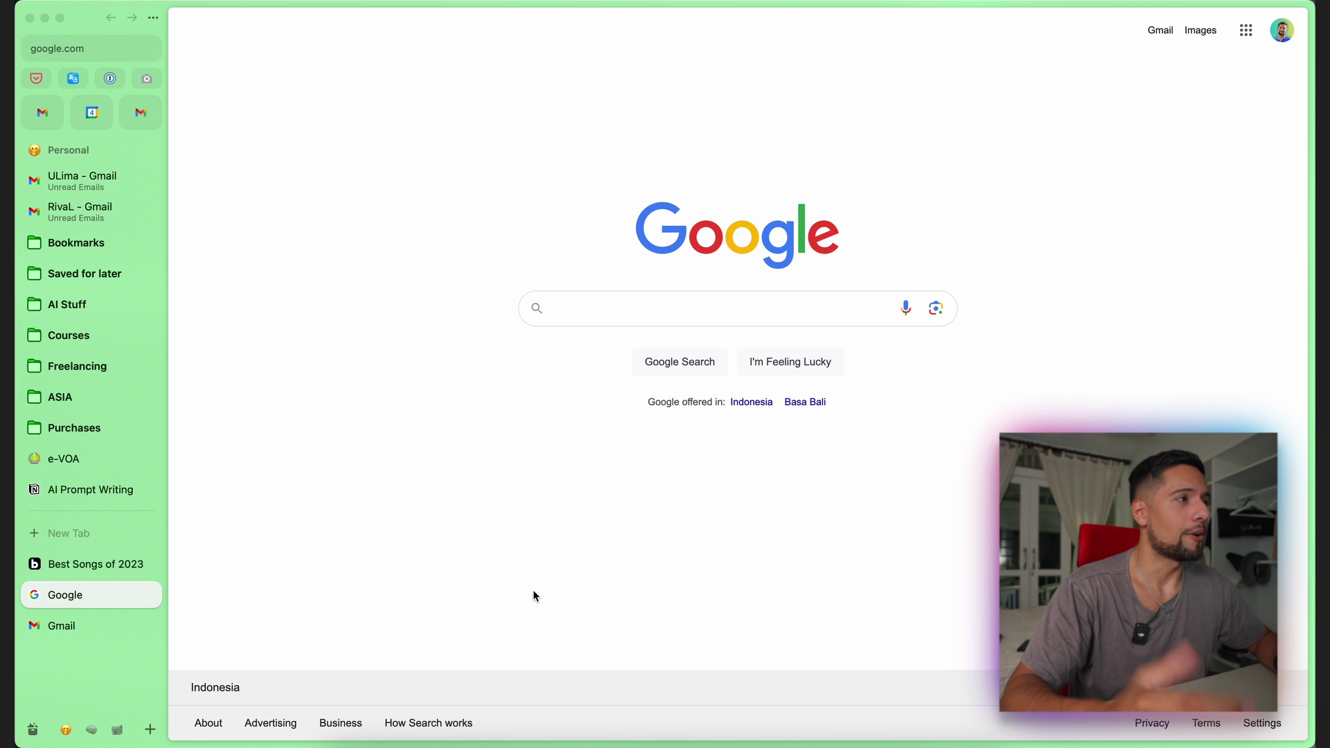
# Step: Download the invoice PDF from Gmail, preview its tidied file name, and close the preview
pyautogui.click(43, 113)
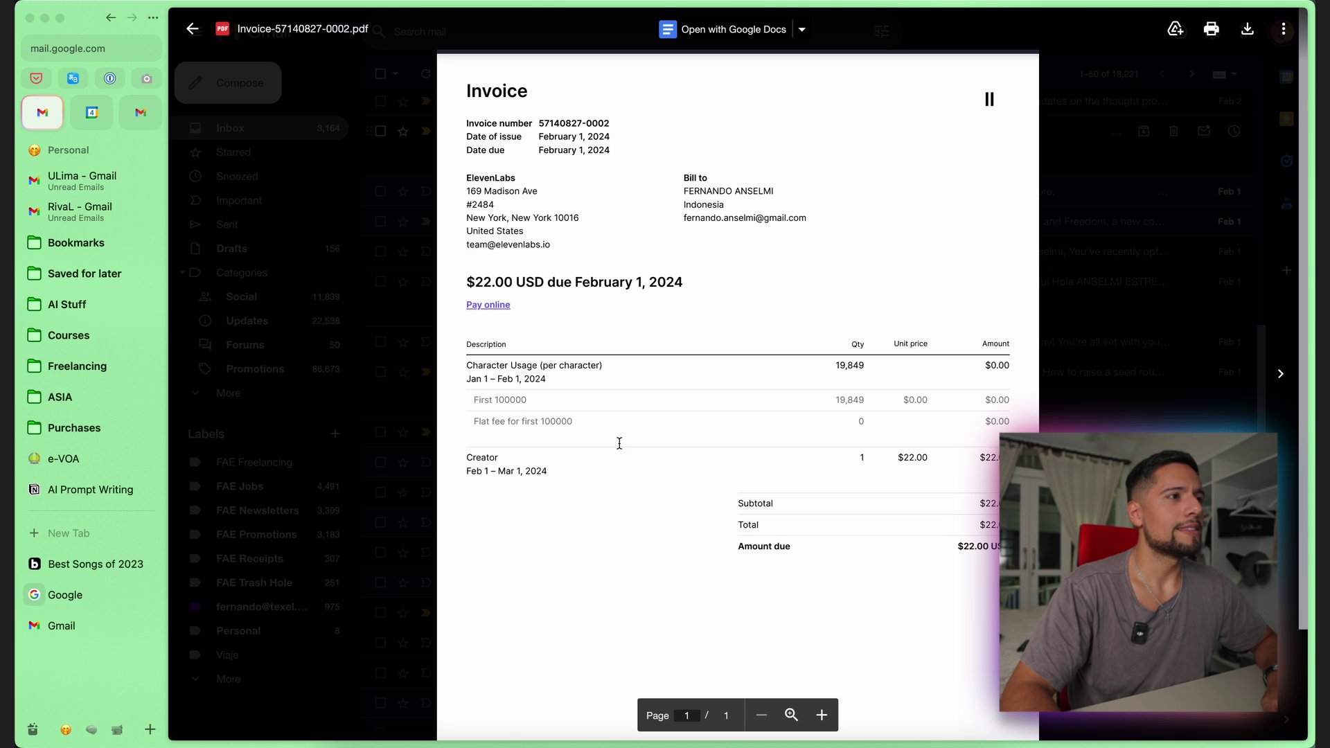
pyautogui.scroll(-3, 704, 440)
pyautogui.scroll(3, 705, 444)
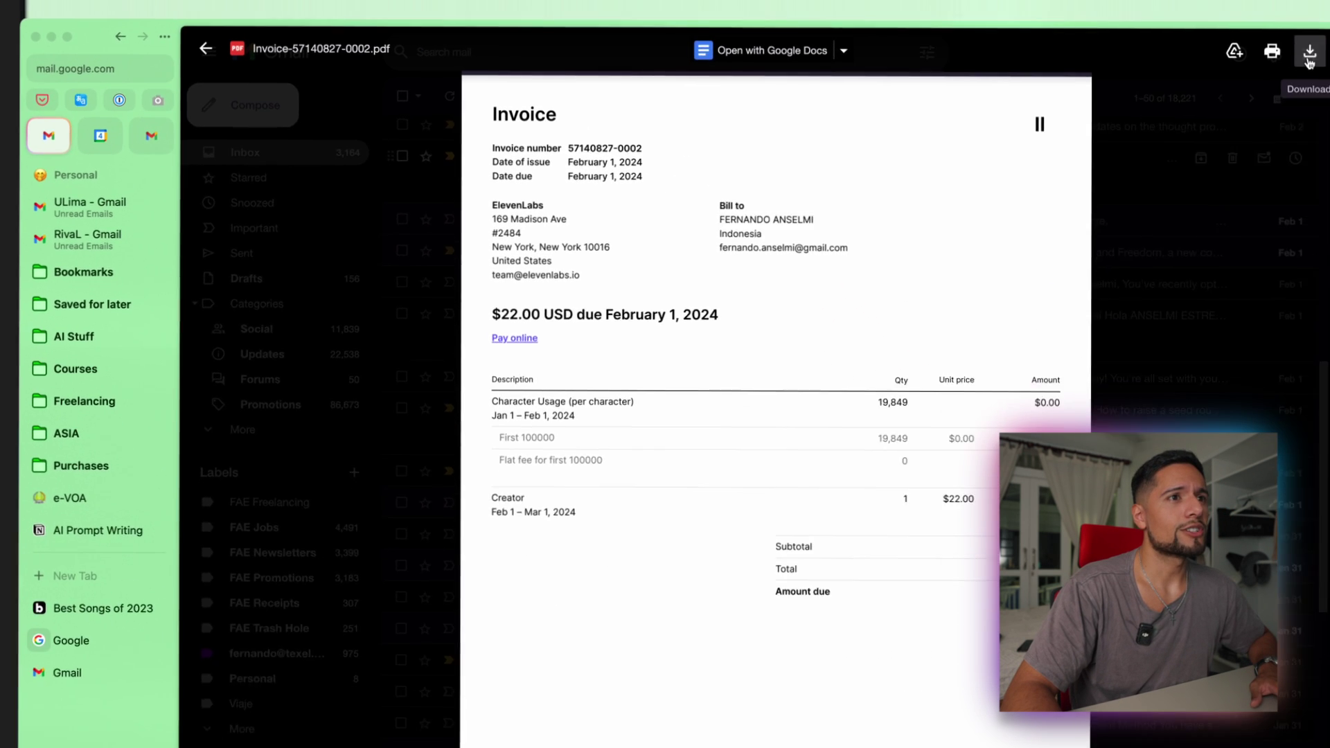
pyautogui.moveTo(548, 443); pyautogui.dragTo(67, 728)
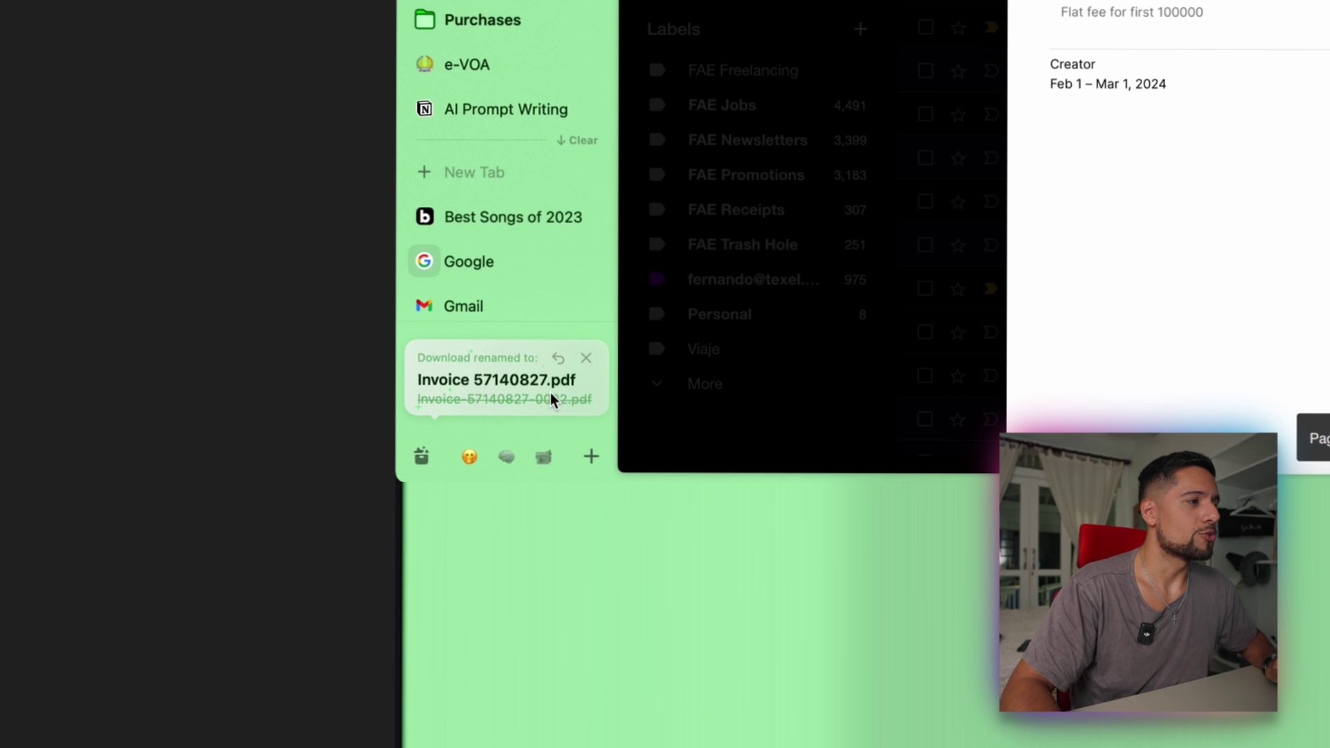
pyautogui.click(501, 392)
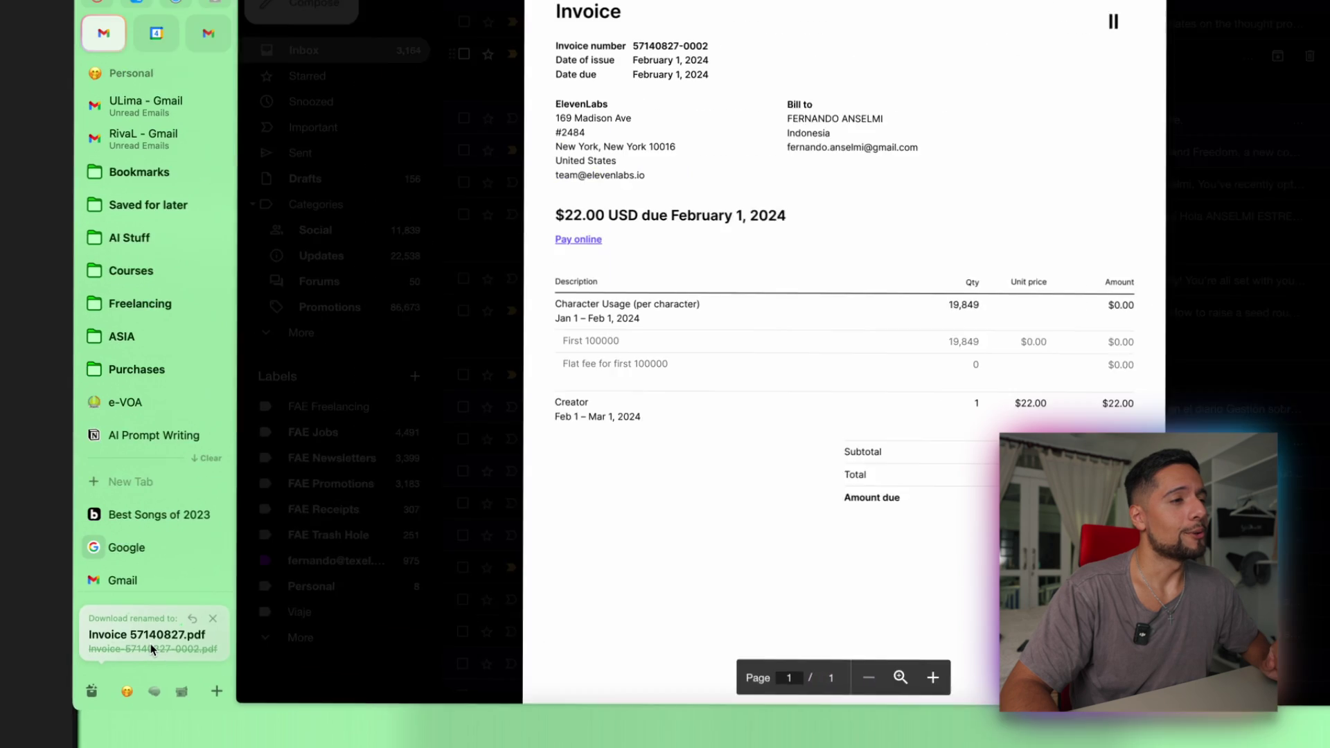
pyautogui.click(806, 229)
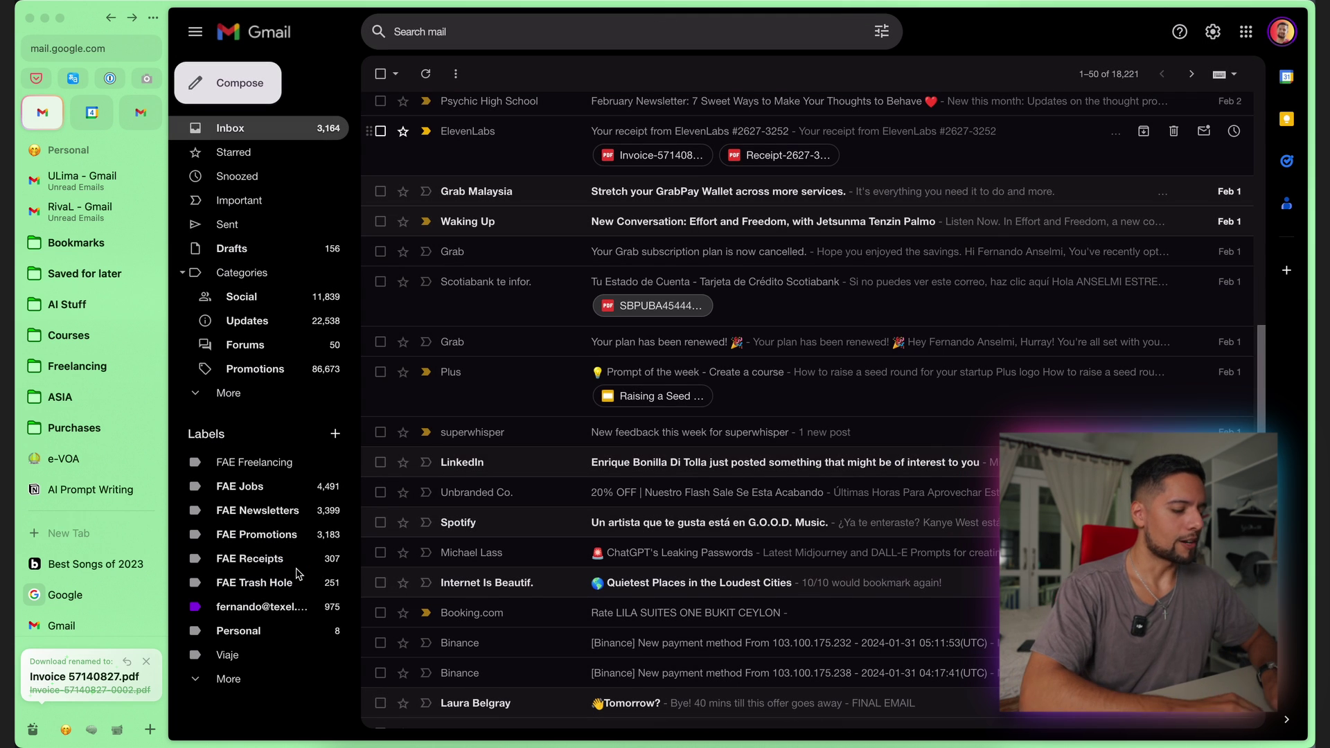
# Step: Open Max preferences through the command bar with 'arc max' and review the AI features
pyautogui.press('super+e')
pyautogui.write('arc max')
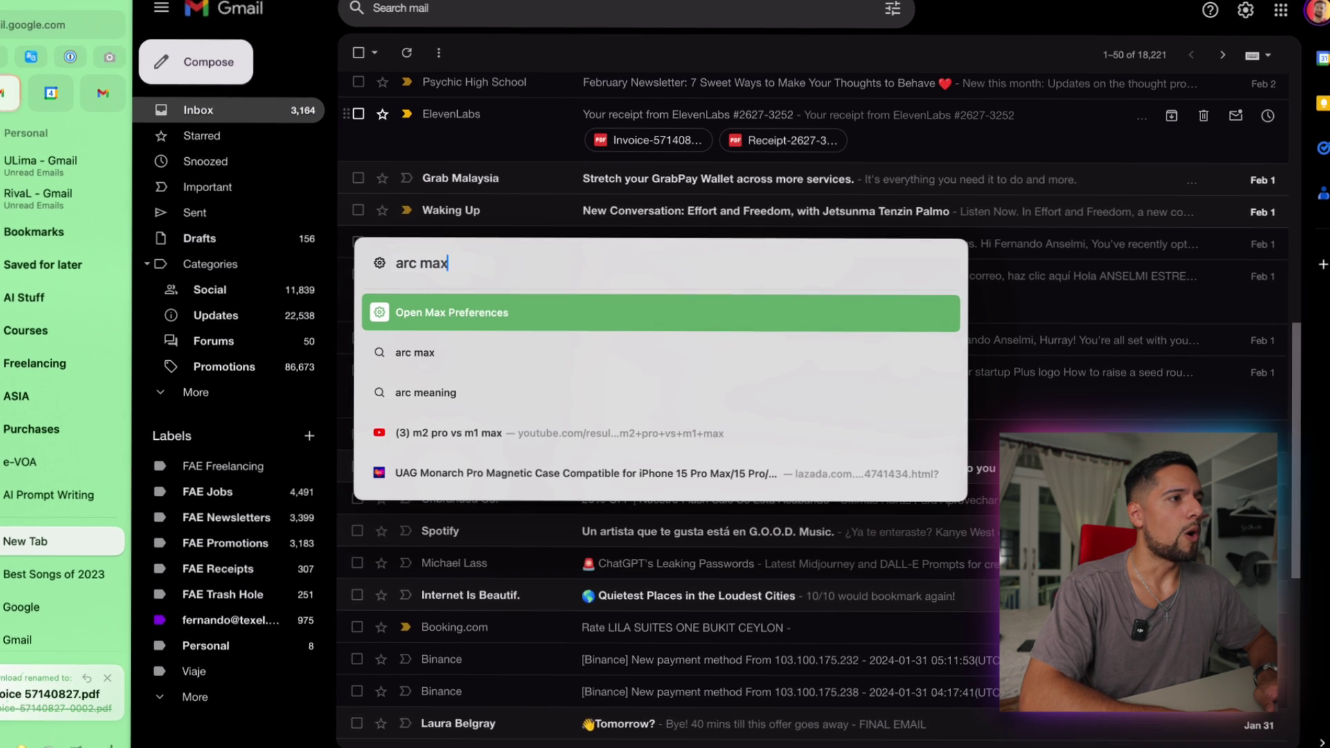
pyautogui.press('Return')
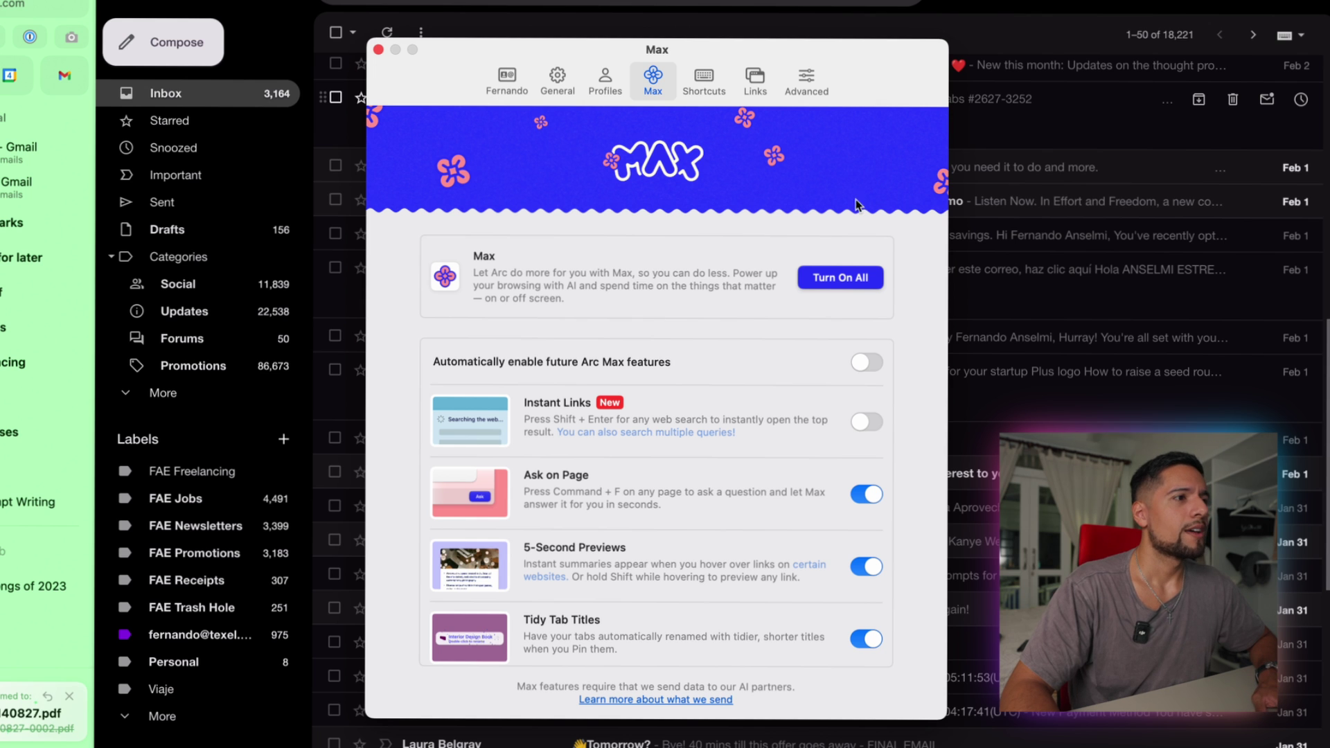
pyautogui.scroll(-2, 764, 361)
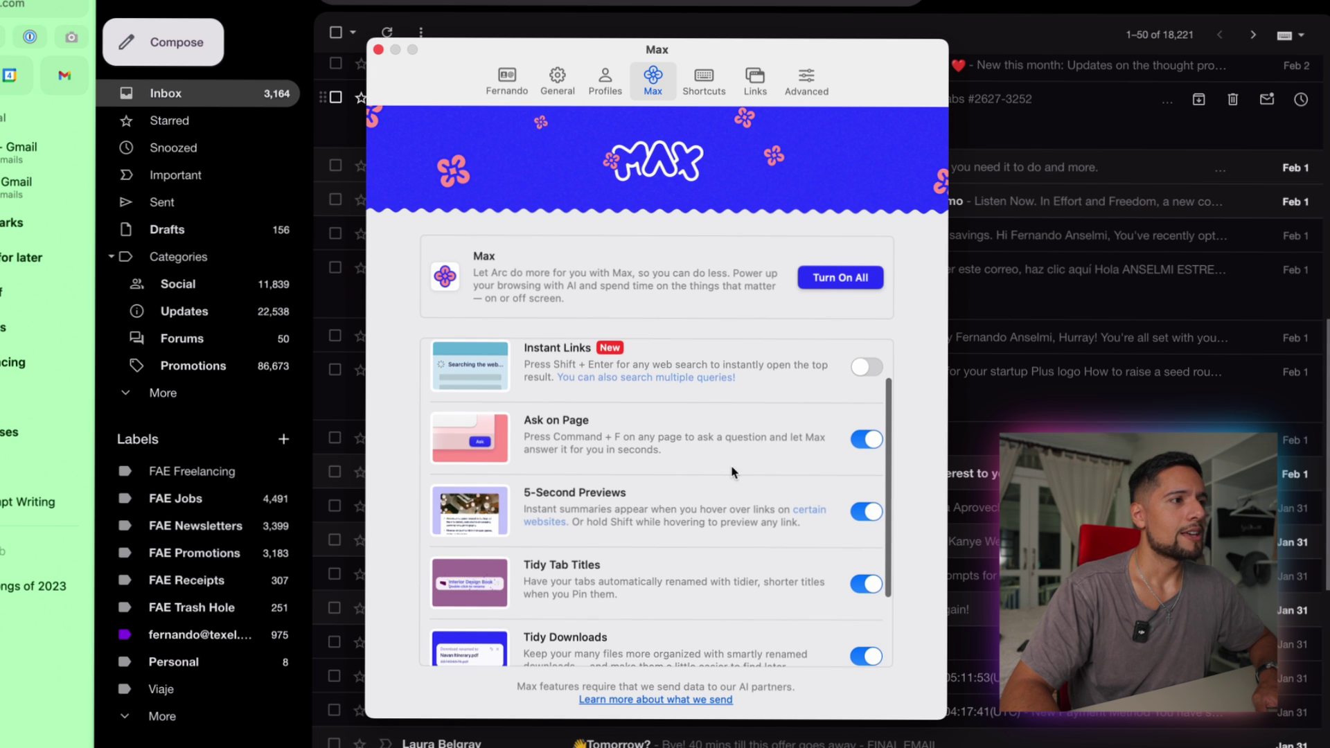
pyautogui.scroll(-3, 732, 472)
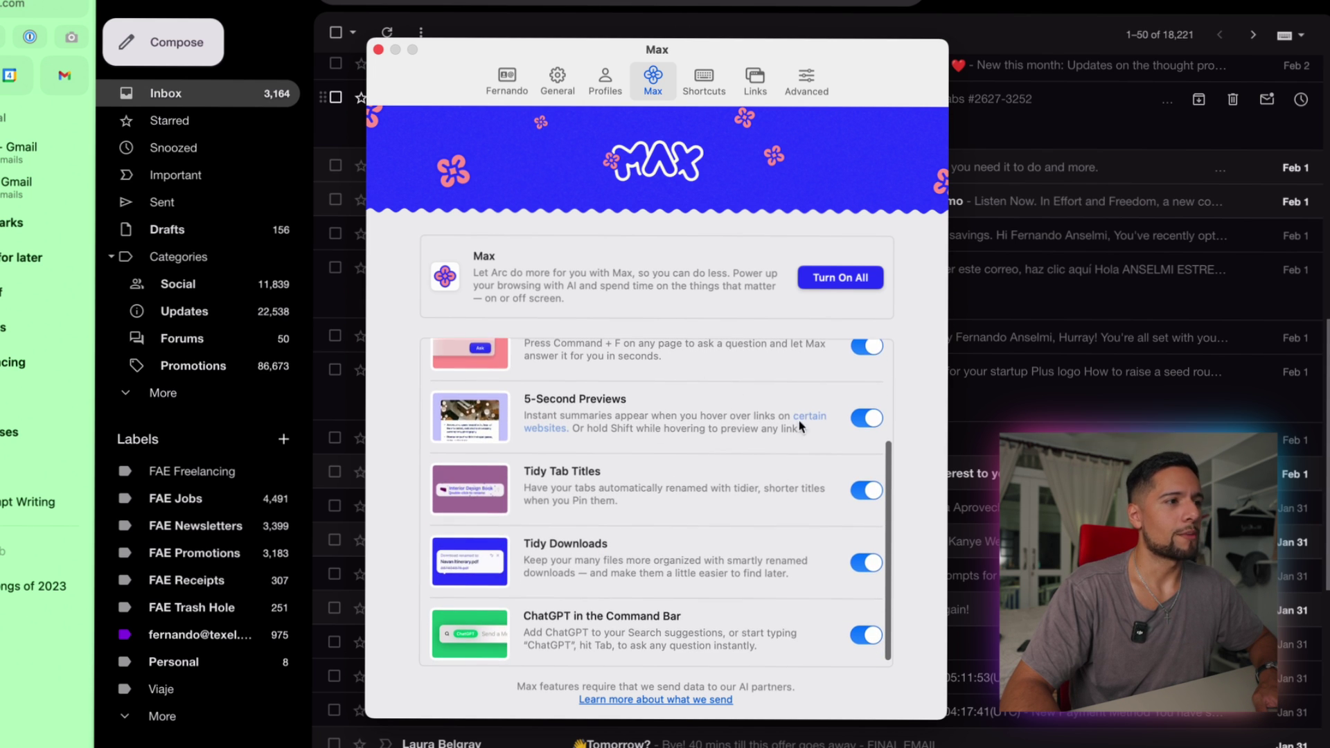
pyautogui.scroll(-1, 800, 426)
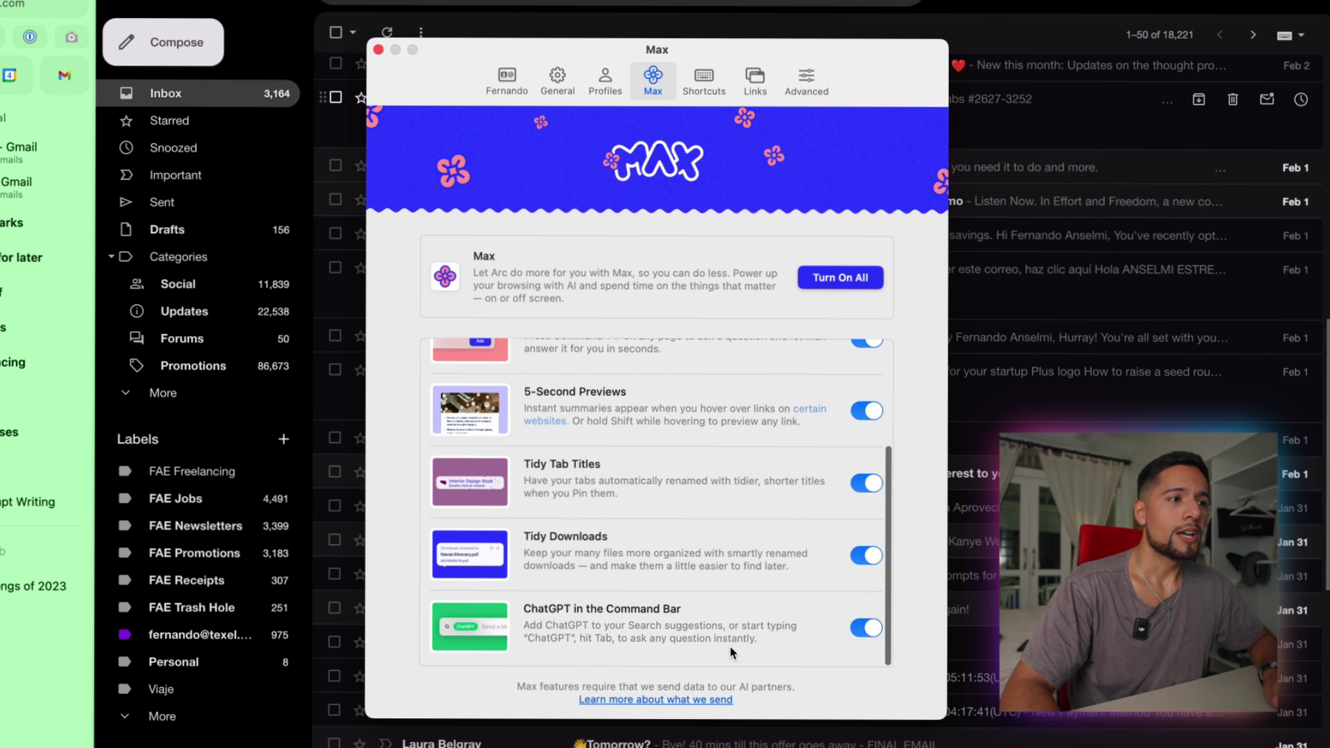
# Step: Close the Max settings window and the Gmail tab
pyautogui.press('super+e')
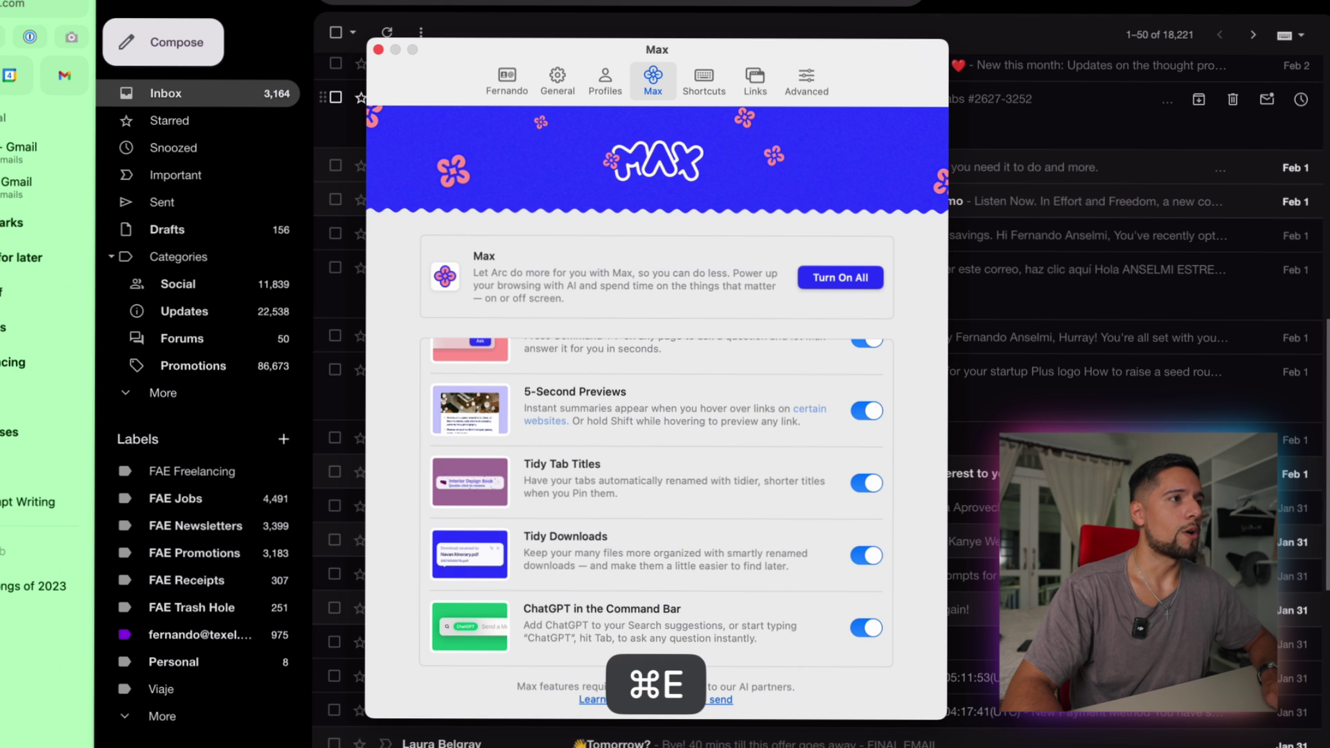
pyautogui.click(375, 49)
pyautogui.press('super+e')
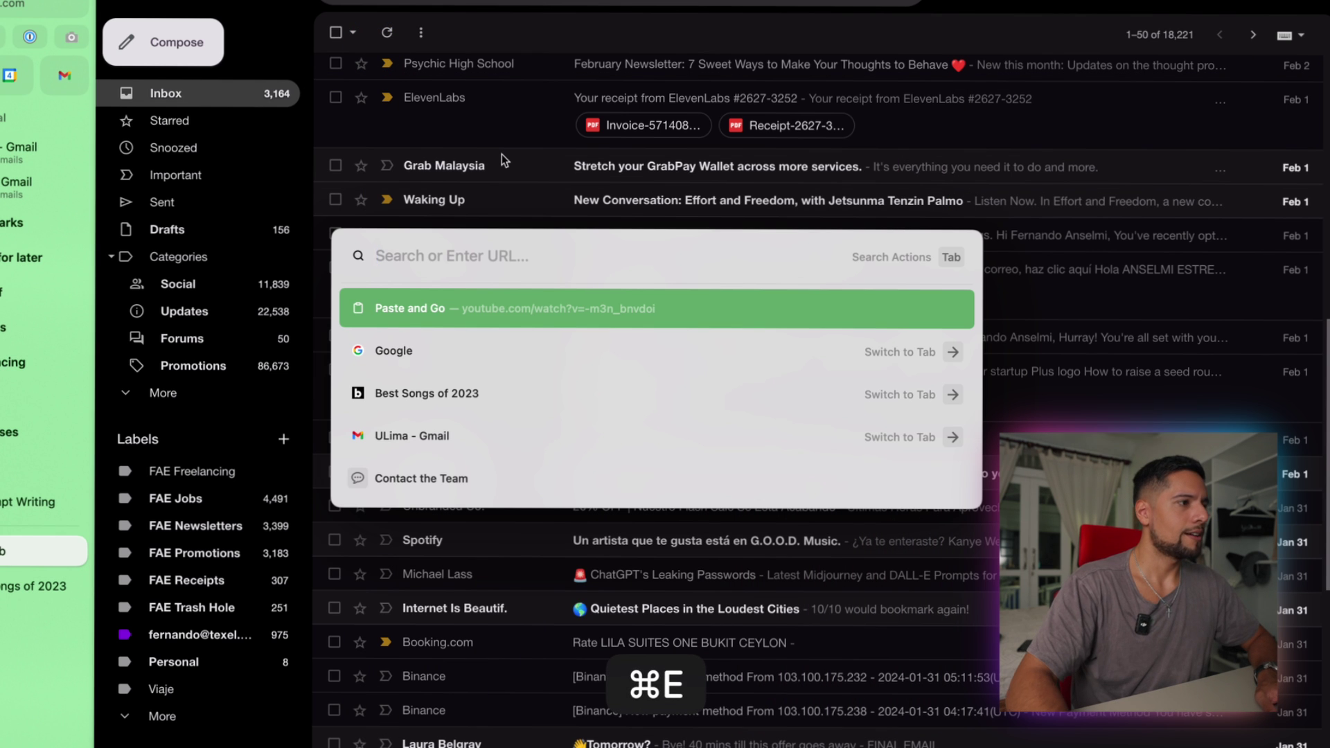
pyautogui.press('super+w')
# Step: Launch a new ChatGPT chat from the command bar using 'chatgpt'
pyautogui.press('super+e')
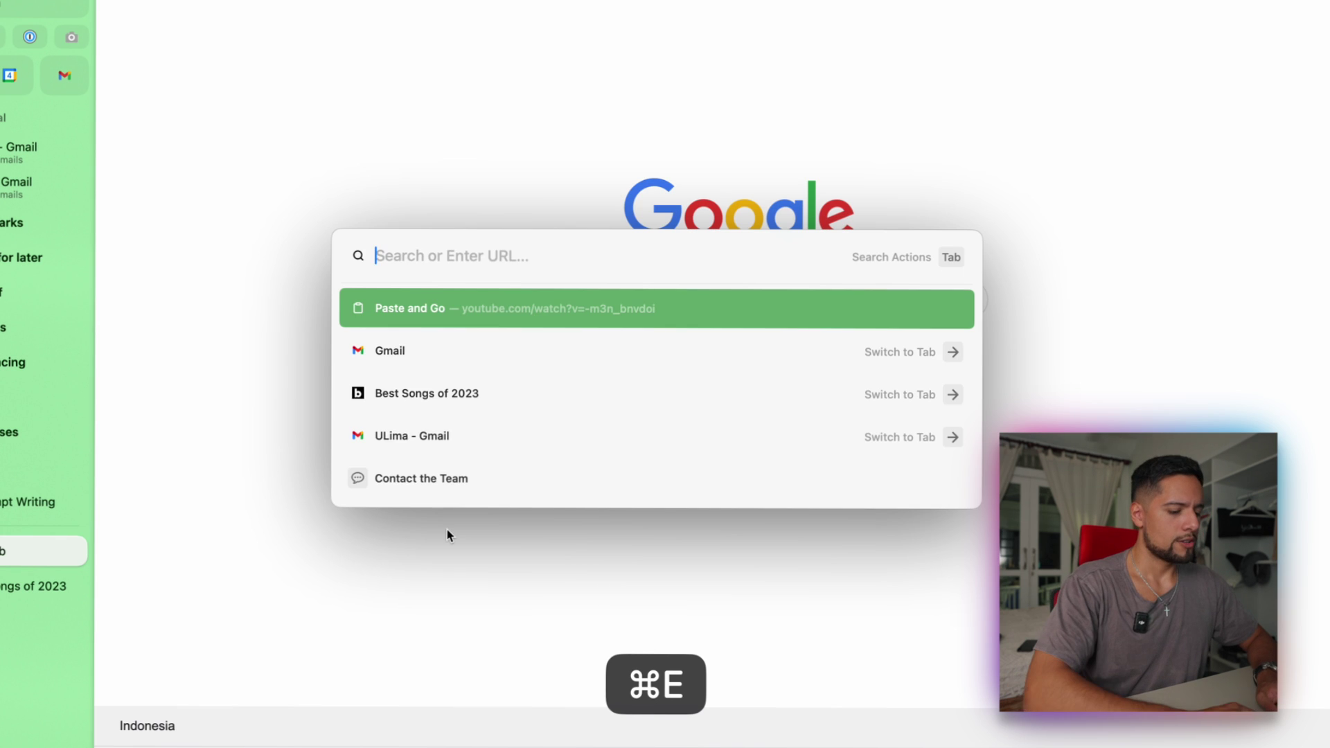
pyautogui.write('chatgpt')
pyautogui.press('Tab')
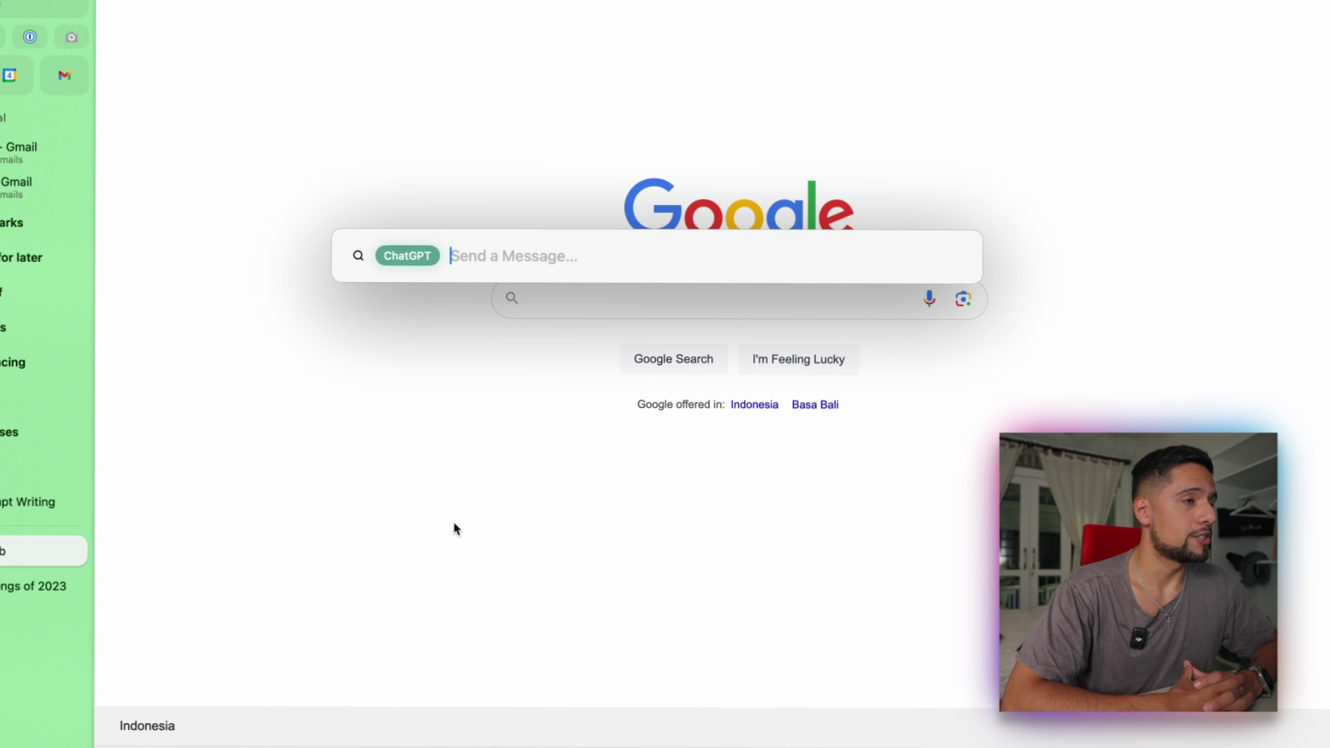
pyautogui.press('Escape')
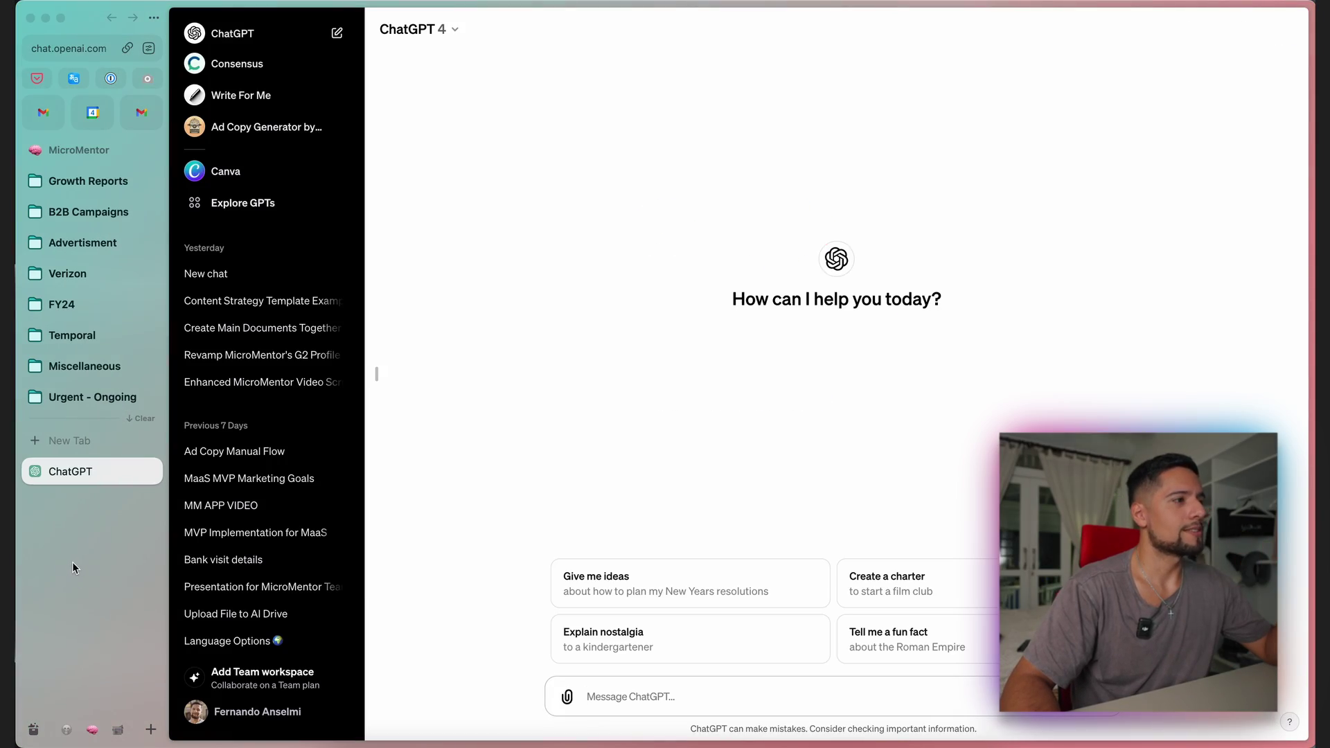
# Step: Open the Content Creation space's theme editor and shift the orange colour point slightly
pyautogui.hscroll(5, 81, 437)
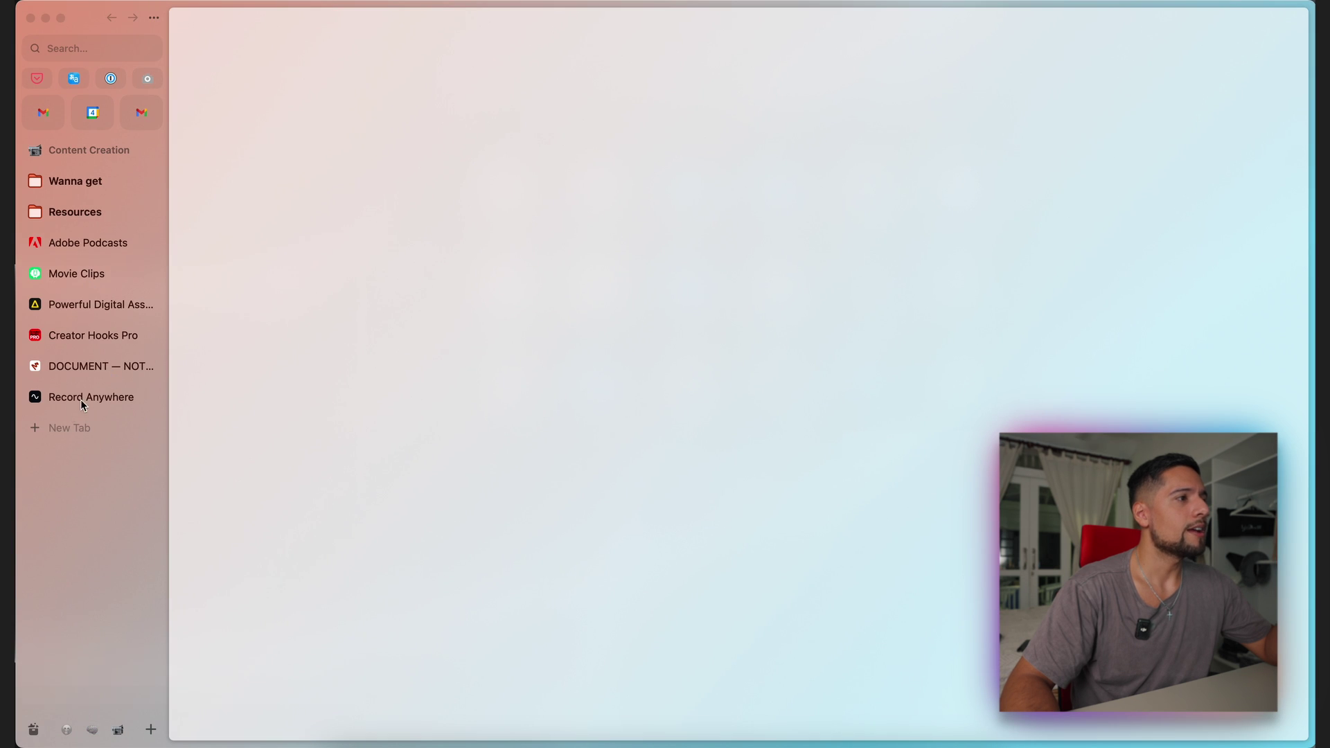
pyautogui.hscroll(-5, 80, 496)
pyautogui.hscroll(5, 83, 499)
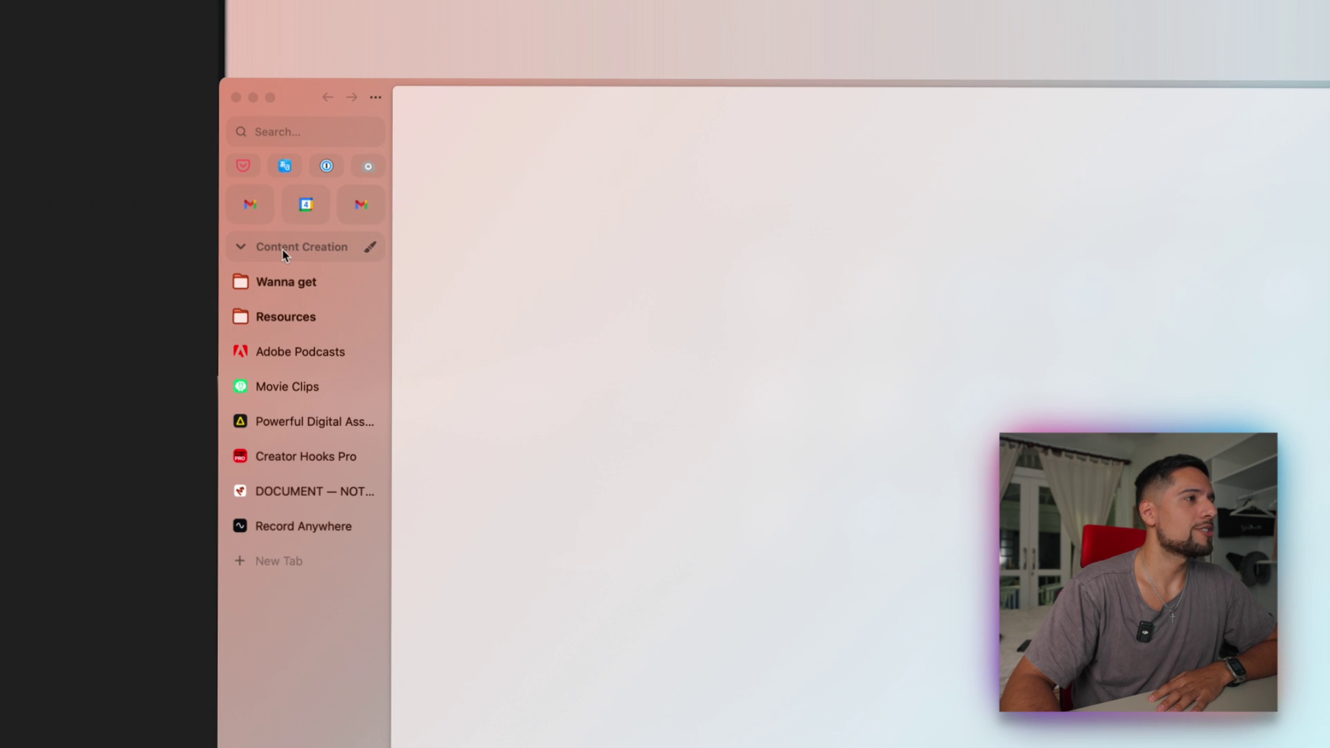
pyautogui.rightClick(369, 248)
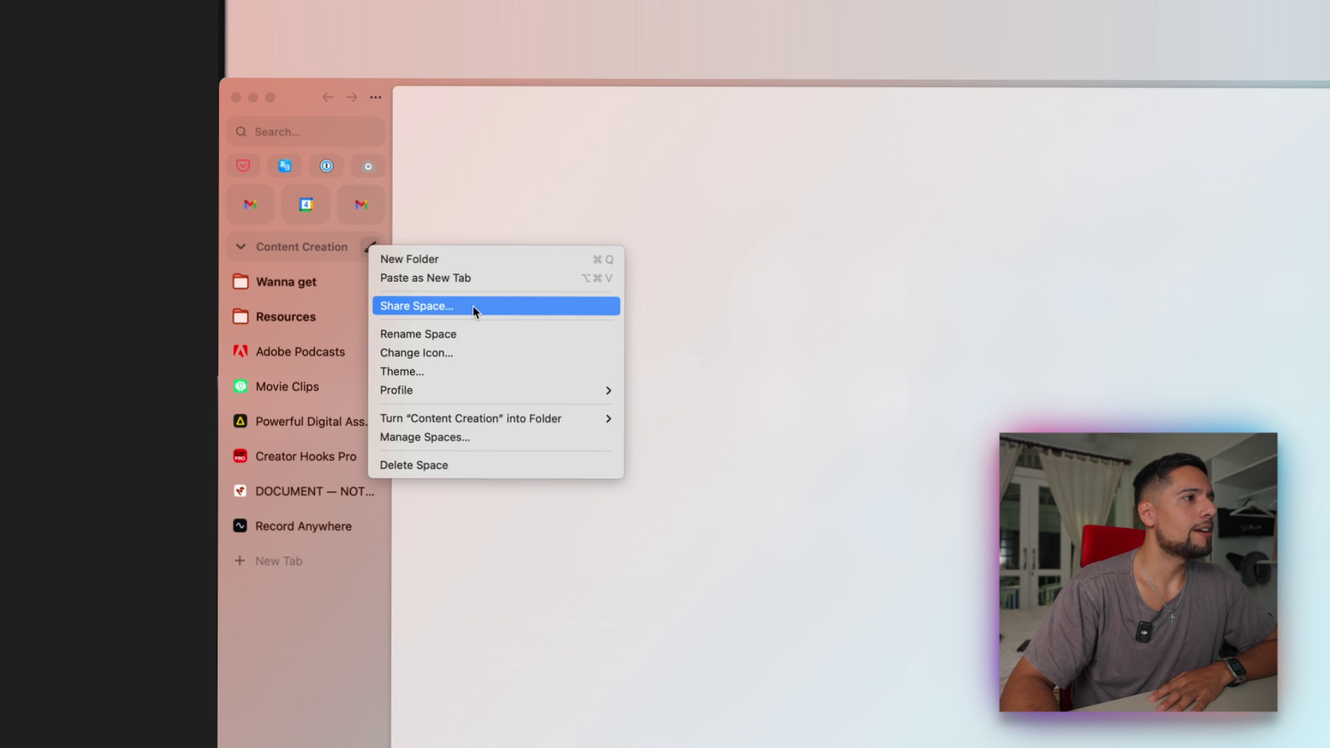
pyautogui.click(489, 372)
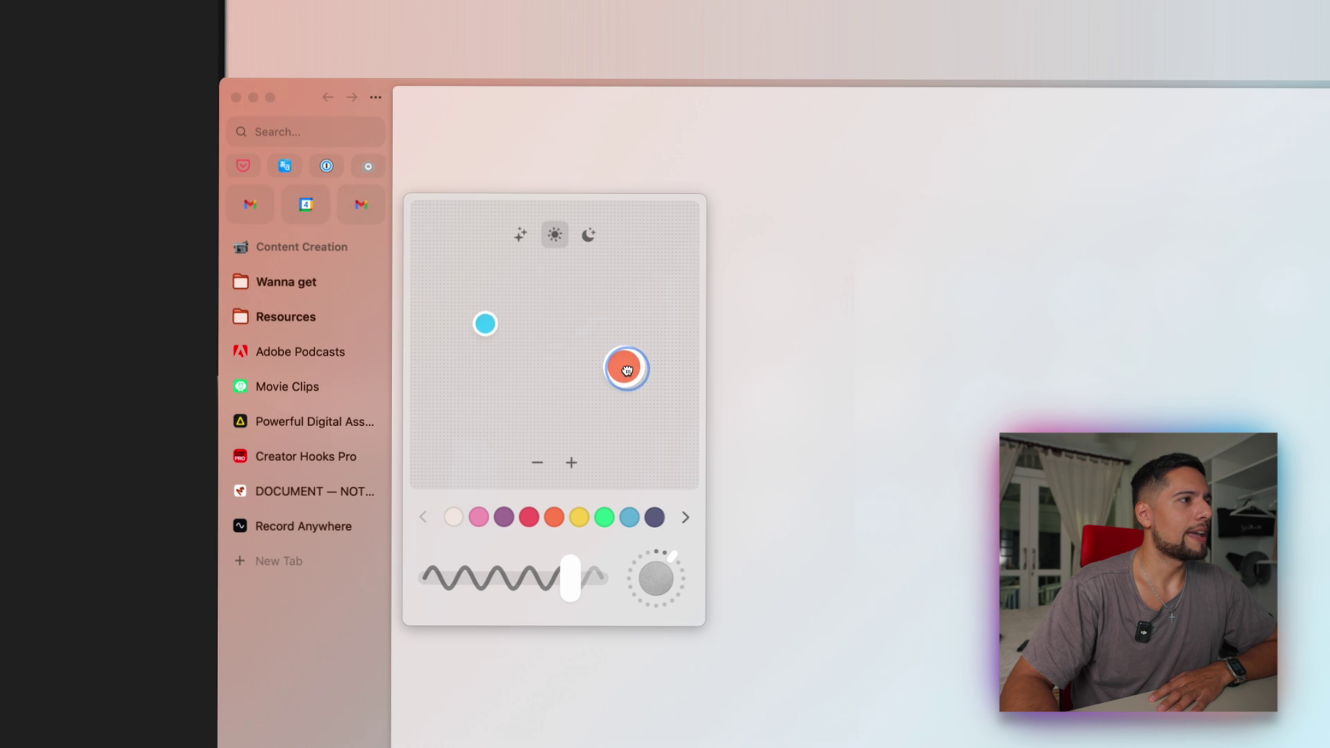
pyautogui.moveTo(627, 371)
pyautogui.mouseDown()
pyautogui.moveTo(643, 345)
pyautogui.moveTo(616, 355)
pyautogui.mouseUp()
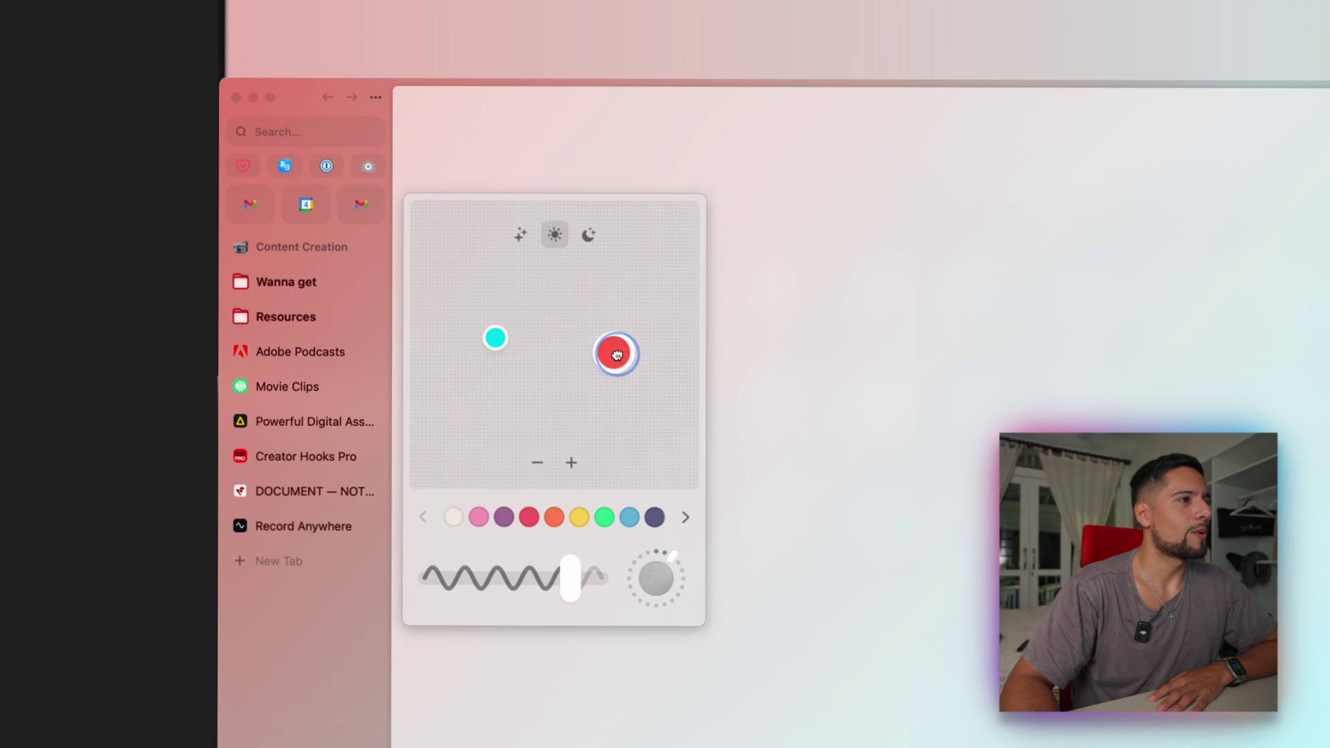
# Step: Try dark and auto appearances before settling the theme on light
pyautogui.click(584, 237)
pyautogui.click(555, 235)
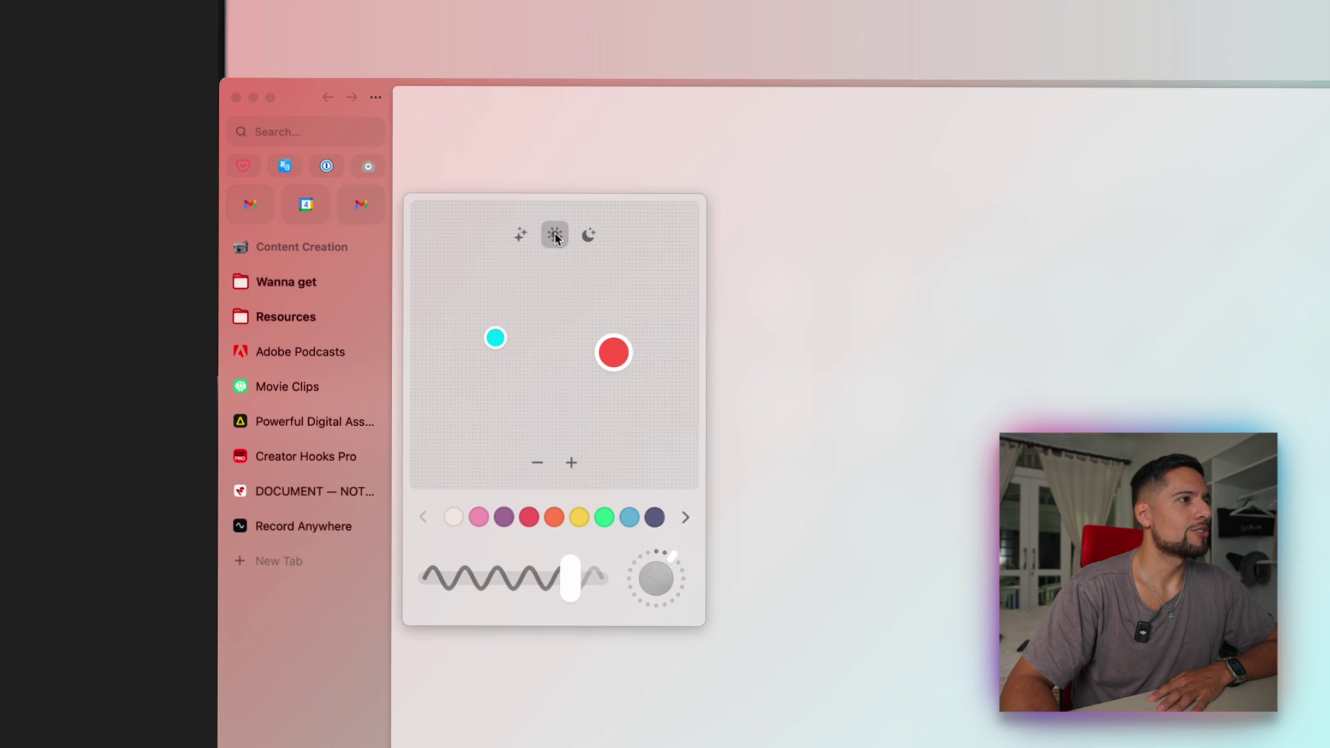
pyautogui.click(523, 239)
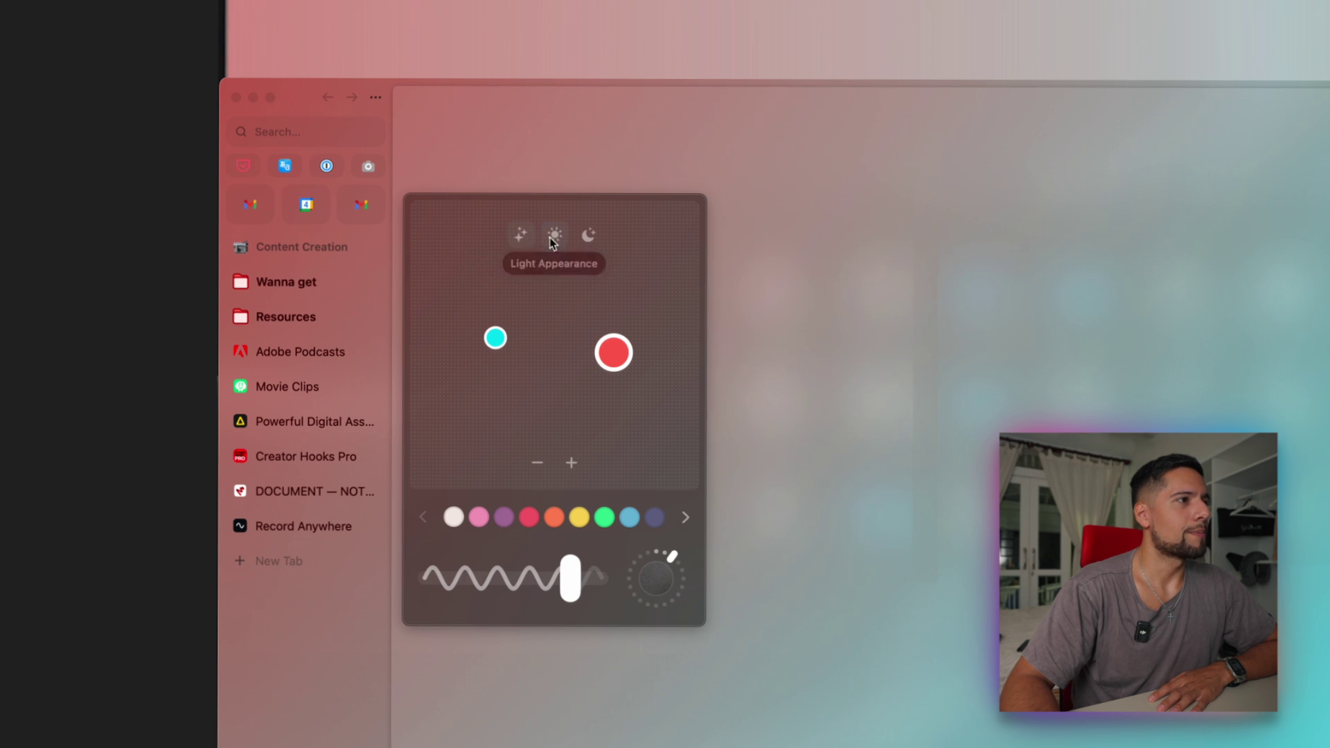
pyautogui.click(554, 239)
# Step: Move the red colour point and adjust the theme's wave intensity slider
pyautogui.moveTo(620, 361); pyautogui.dragTo(613, 360)
pyautogui.moveTo(570, 579); pyautogui.dragTo(610, 589)
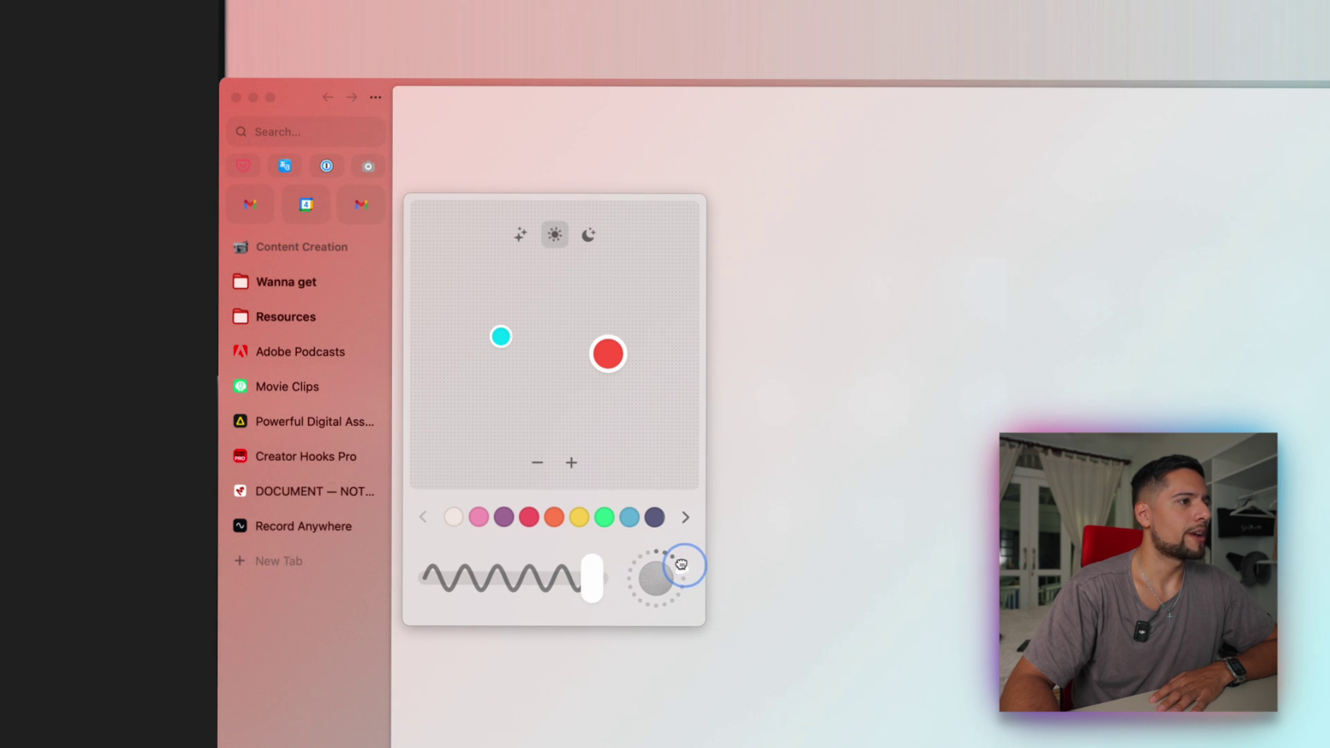
pyautogui.moveTo(589, 587); pyautogui.dragTo(627, 590)
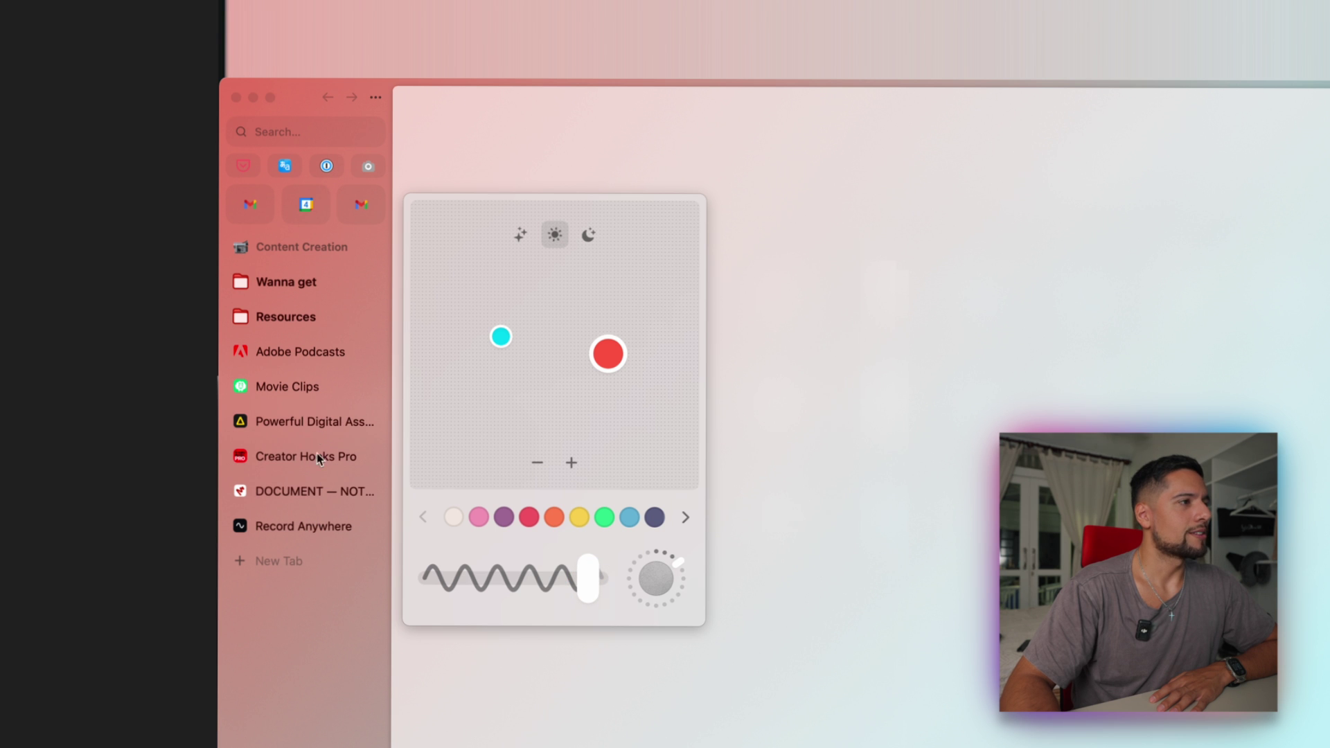
# Step: Close the space theme editor popup
pyautogui.click(341, 721)
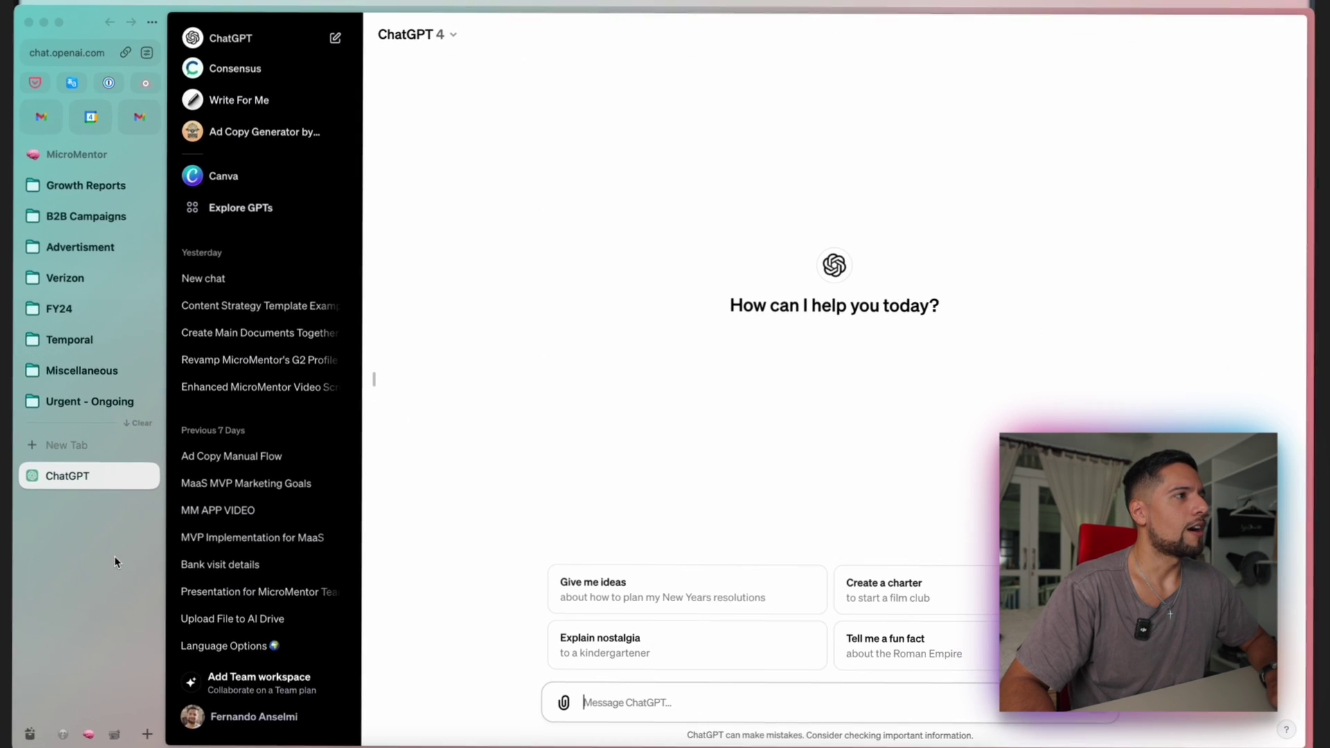
pyautogui.hscroll(-3, 323, 698)
pyautogui.hscroll(3, 120, 552)
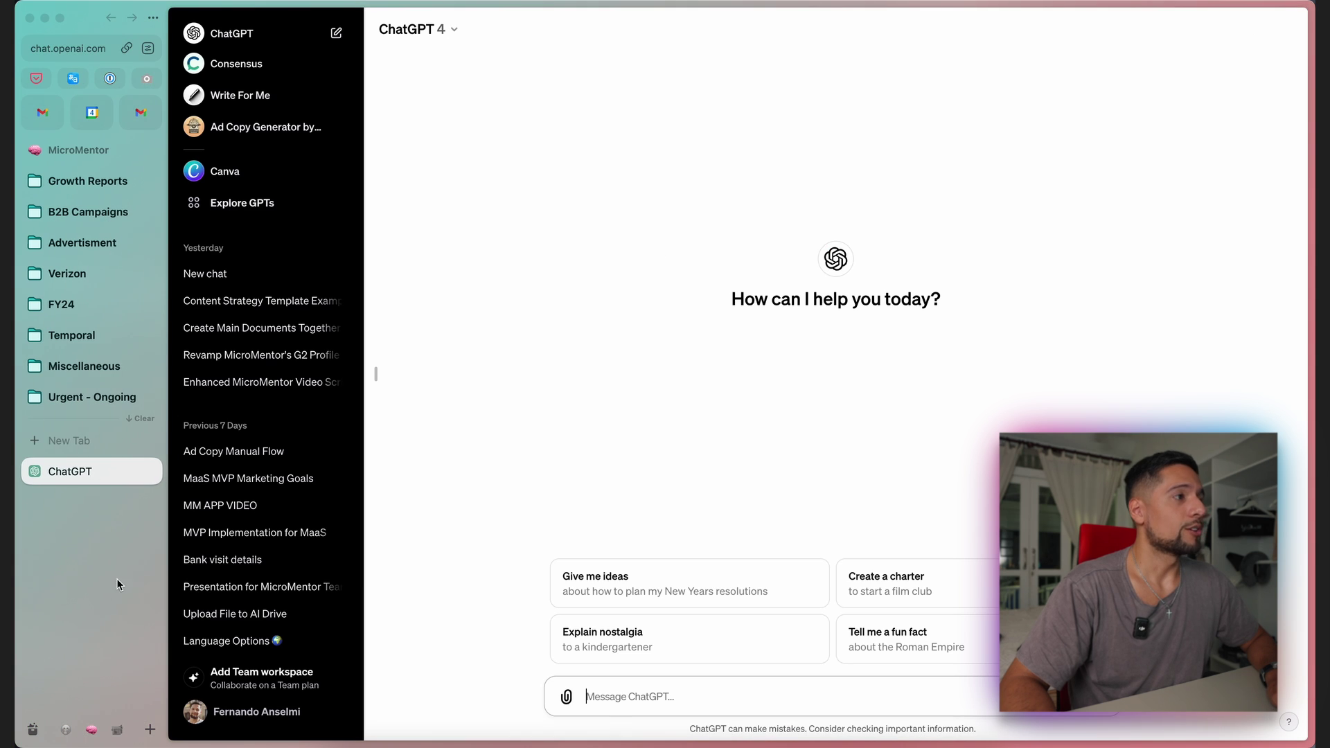
# Step: Find 'keybo' with the Cmd+E command bar to open Edit Keyboard Shortcuts, then browse the shortcut list
pyautogui.press('super+e')
pyautogui.write('shorcuts')
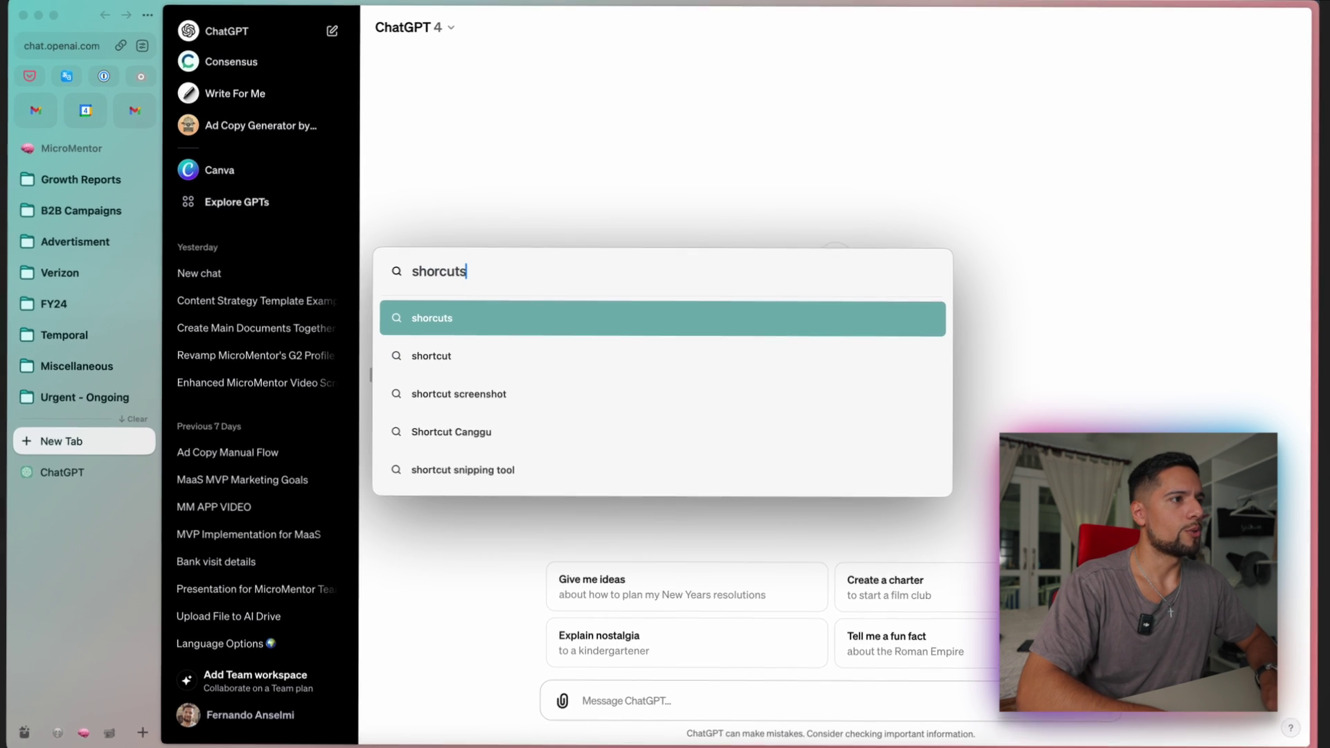
pyautogui.press('BackSpace')
pyautogui.press('BackSpace')
pyautogui.press('BackSpace')
pyautogui.press('BackSpace')
pyautogui.press('BackSpace')
pyautogui.press('BackSpace')
pyautogui.press('BackSpace')
pyautogui.press('BackSpace')
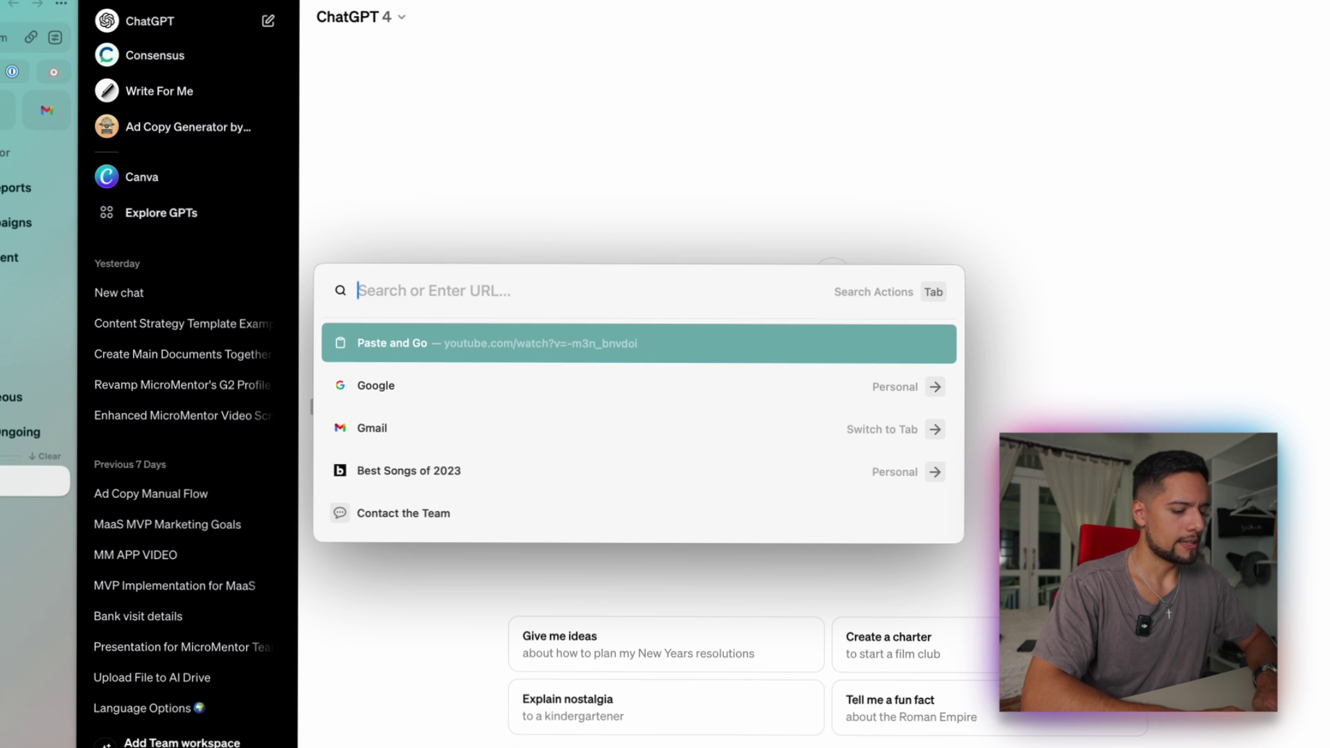
pyautogui.write('keybo')
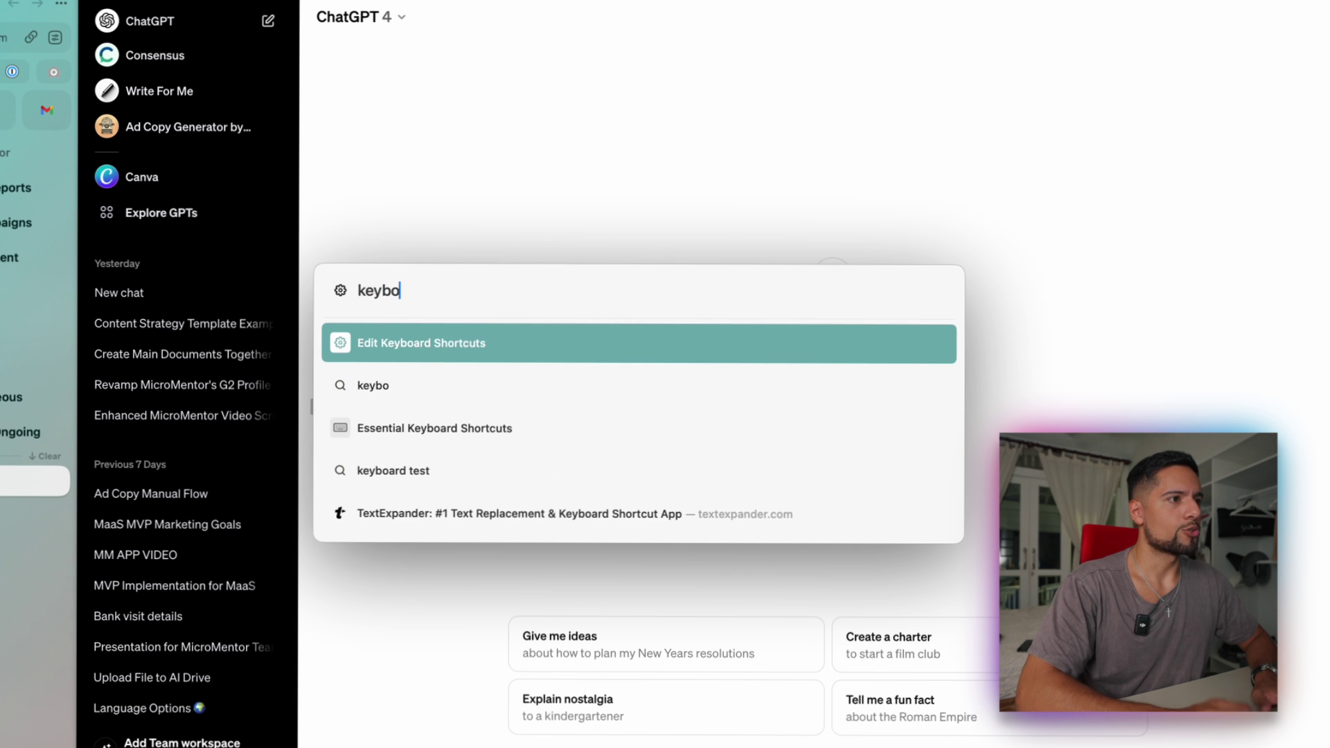
pyautogui.press('Return')
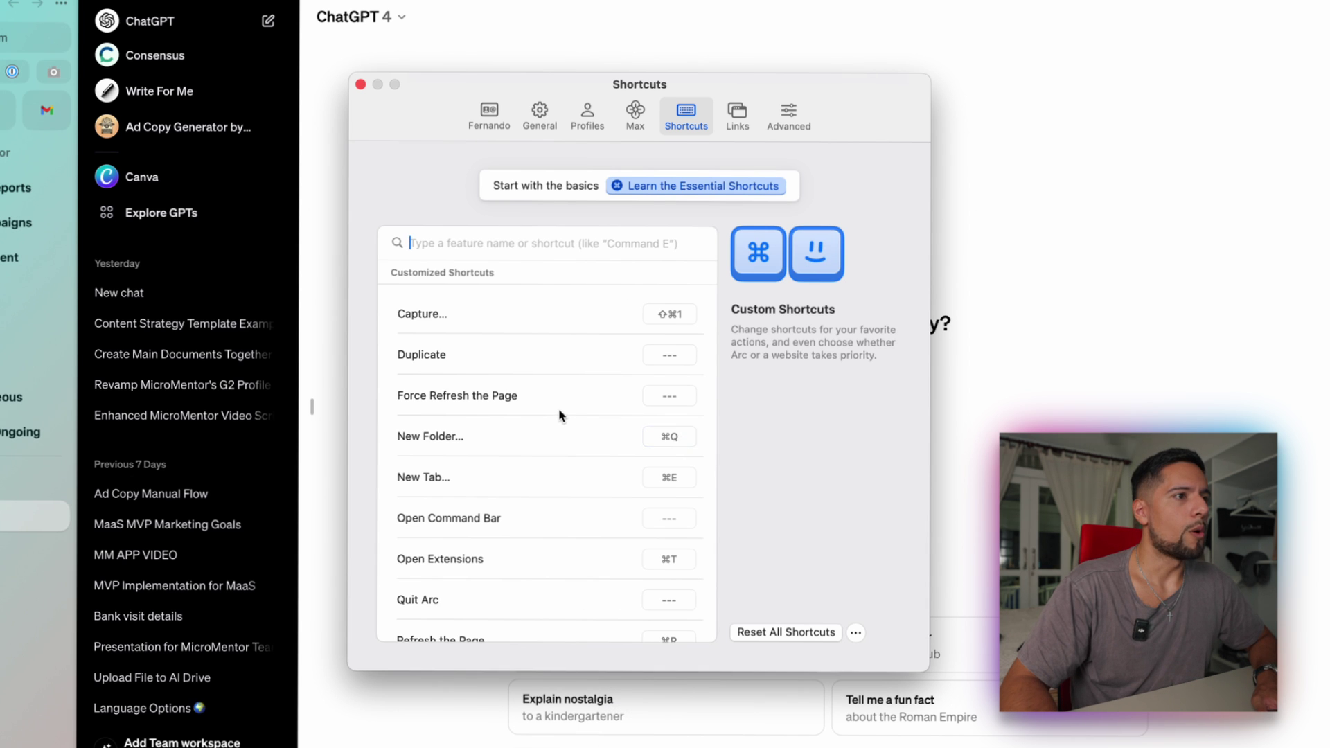
pyautogui.scroll(-20, 558, 410)
pyautogui.scroll(-5, 559, 410)
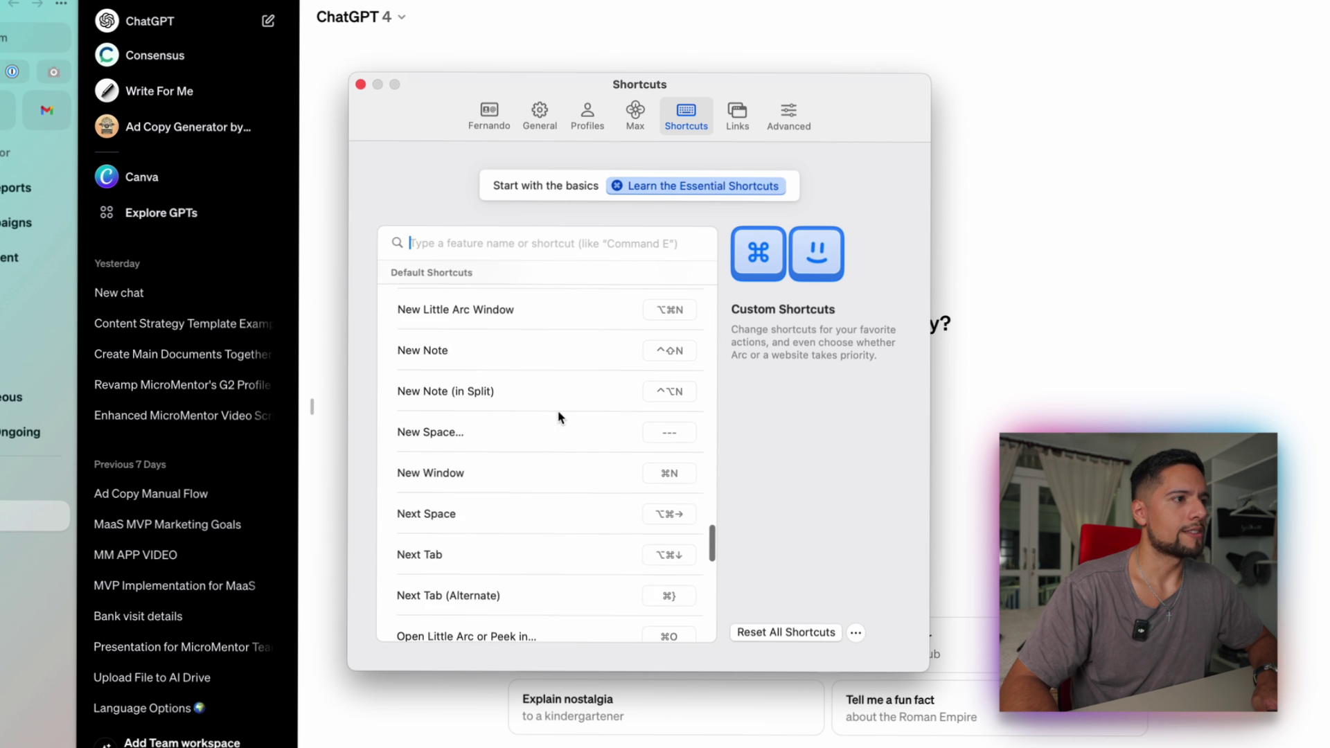
pyautogui.scroll(10, 558, 410)
pyautogui.scroll(5, 558, 409)
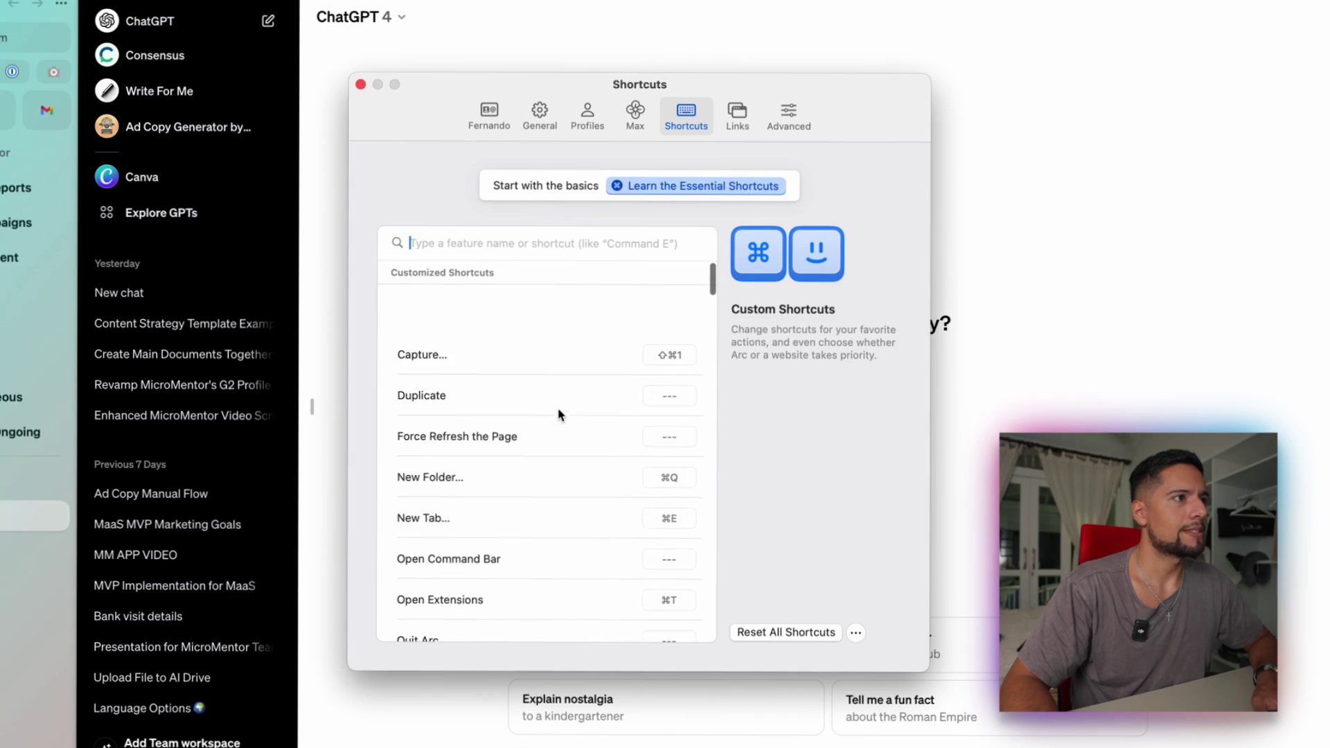